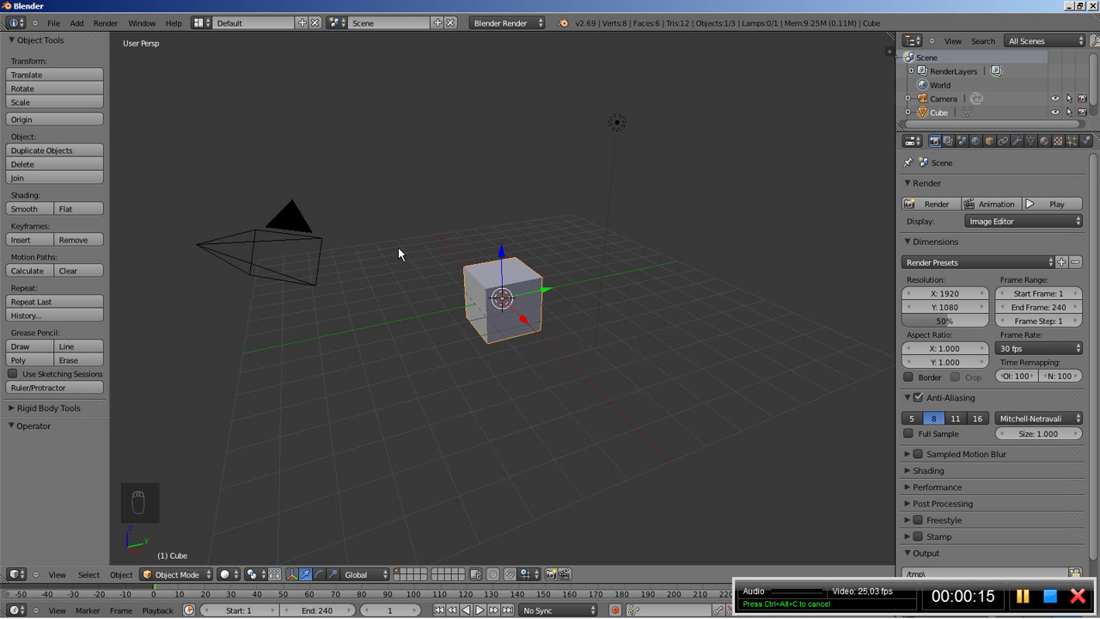
# Step: Delete the default cube and add a mesh cylinder in its place
pyautogui.press('x')
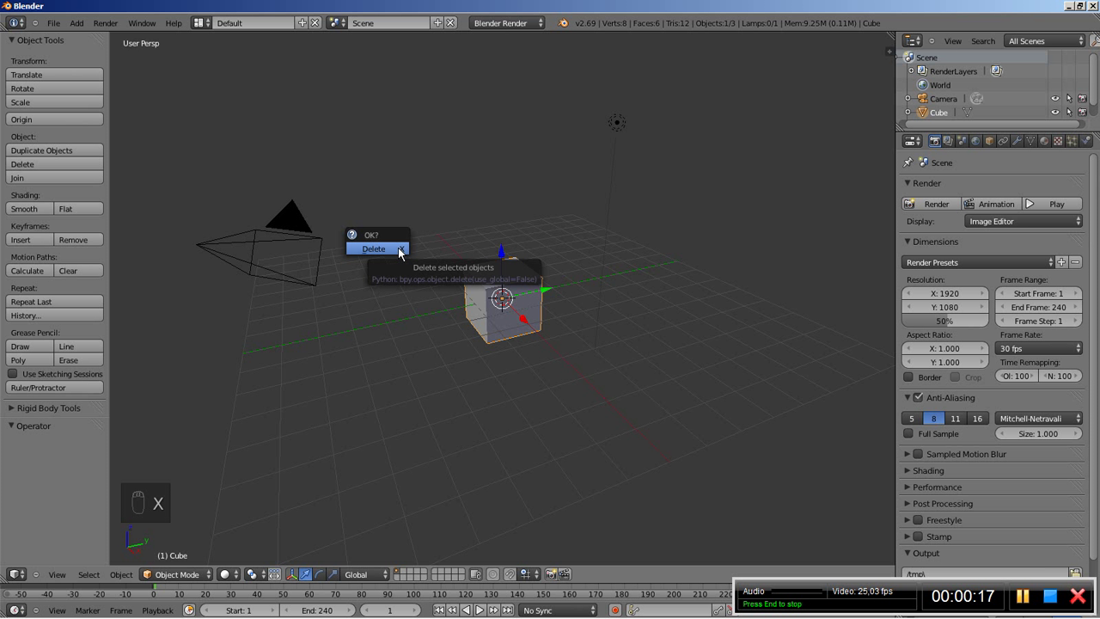
pyautogui.click(398, 247)
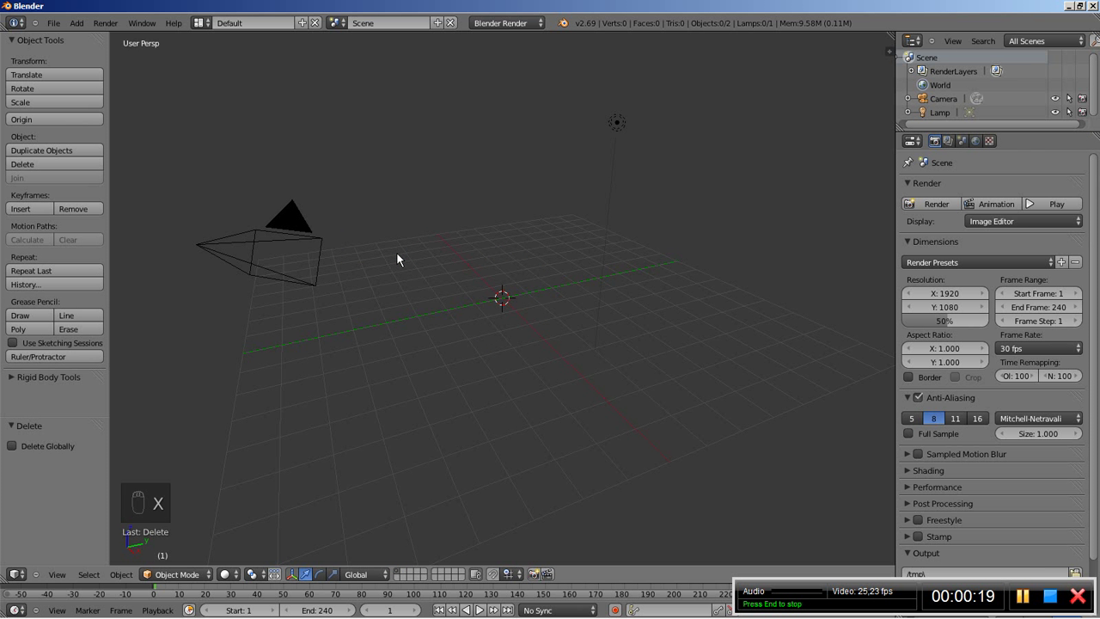
pyautogui.hotkey('shift', 'a')
pyautogui.moveTo(421, 275)
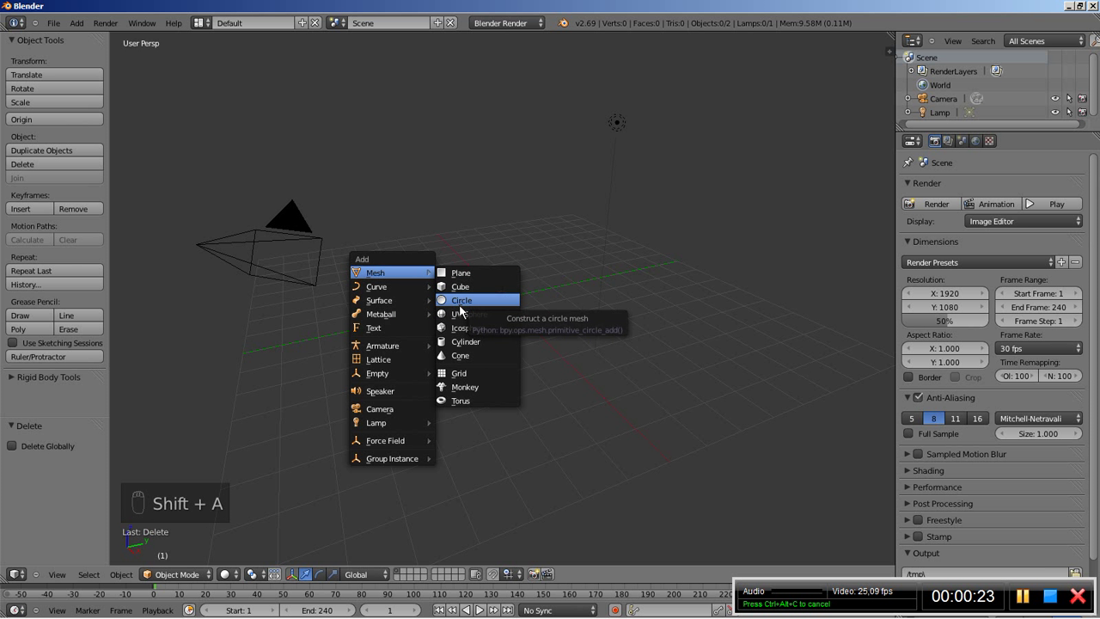
pyautogui.click(464, 342)
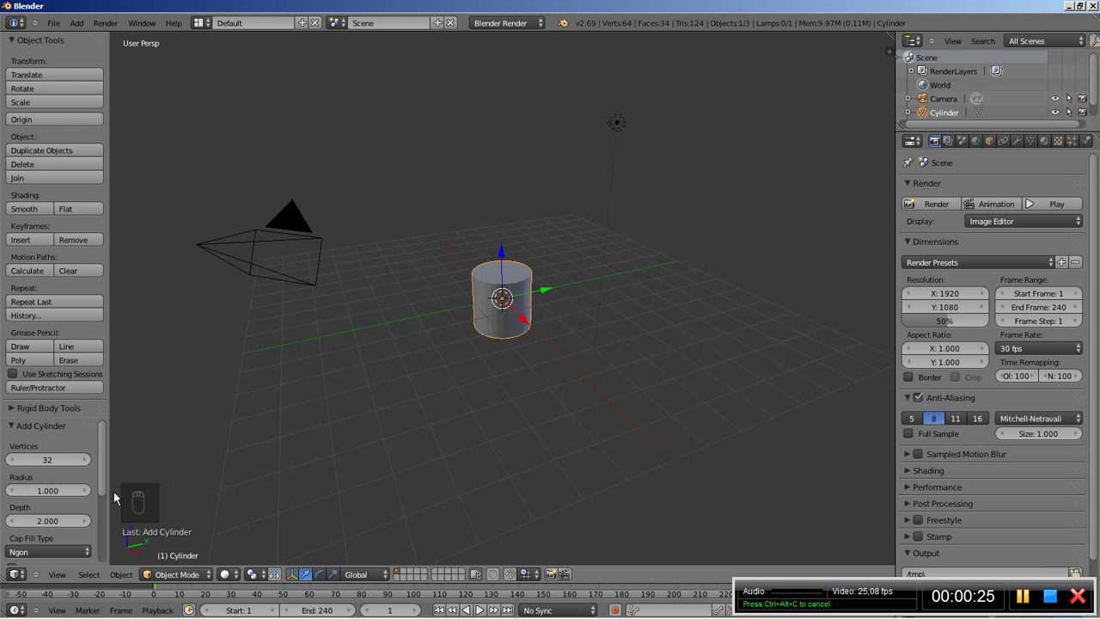
# Step: Set the new cylinder to 16 vertices and its cap fill type to Nothing
pyautogui.click(65, 458)
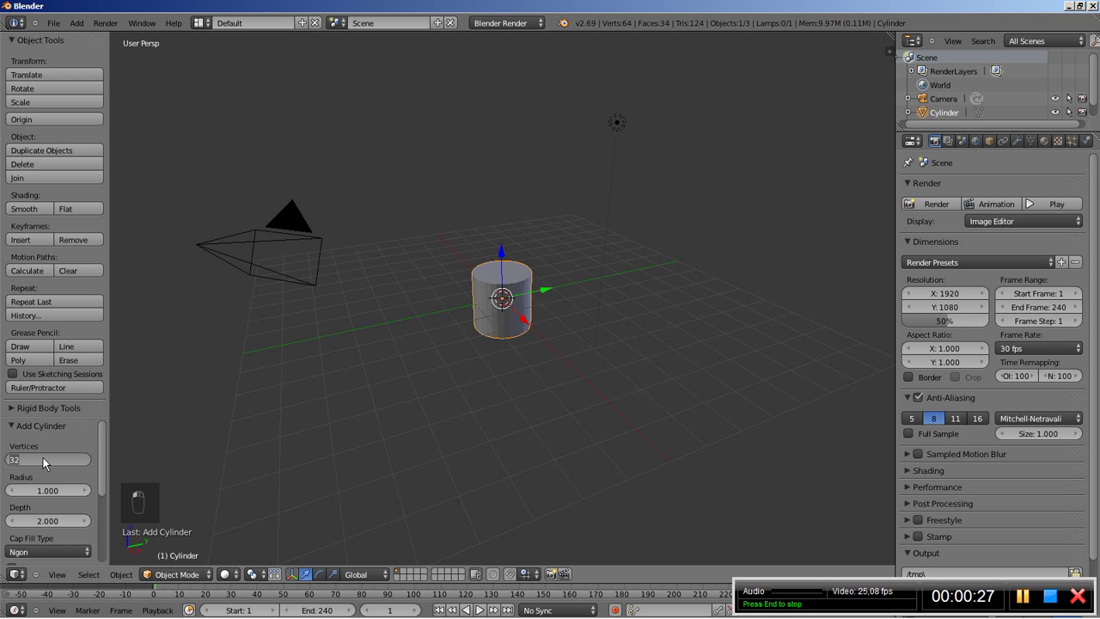
pyautogui.write('16')
pyautogui.press('Return')
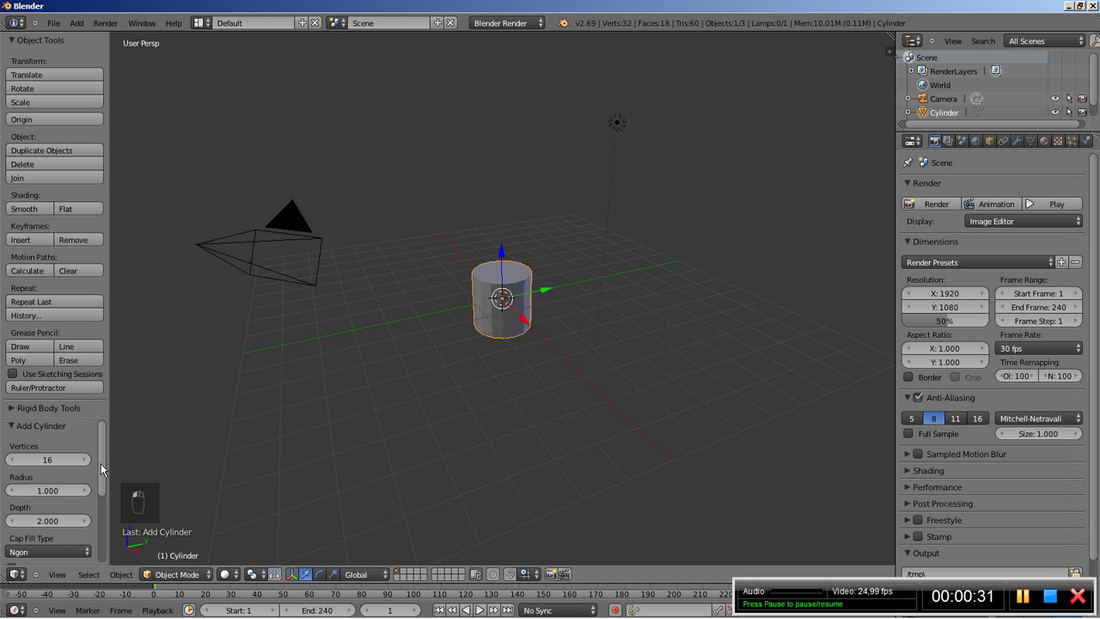
pyautogui.moveTo(101, 463); pyautogui.dragTo(104, 501)
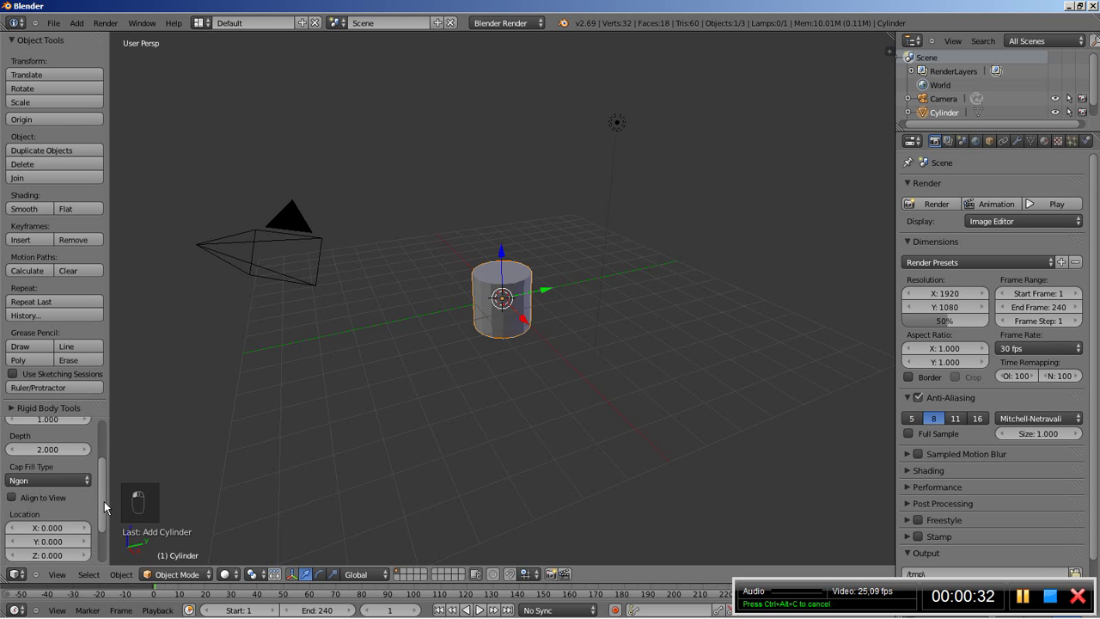
pyautogui.click(56, 480)
pyautogui.click(57, 467)
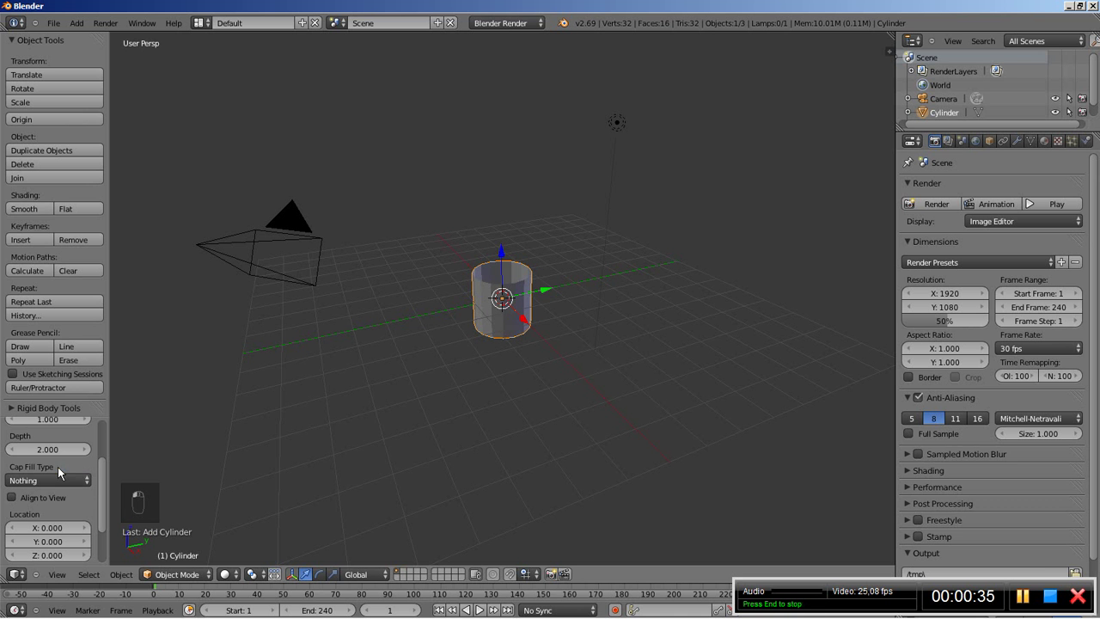
# Step: Enter Edit Mode and rotate the whole cylinder mesh 90 degrees about the global Y axis
pyautogui.scroll(3, 418, 394)
pyautogui.moveTo(393, 361); pyautogui.dragTo(422, 392, button='middle')
pyautogui.scroll(3, 421, 388)
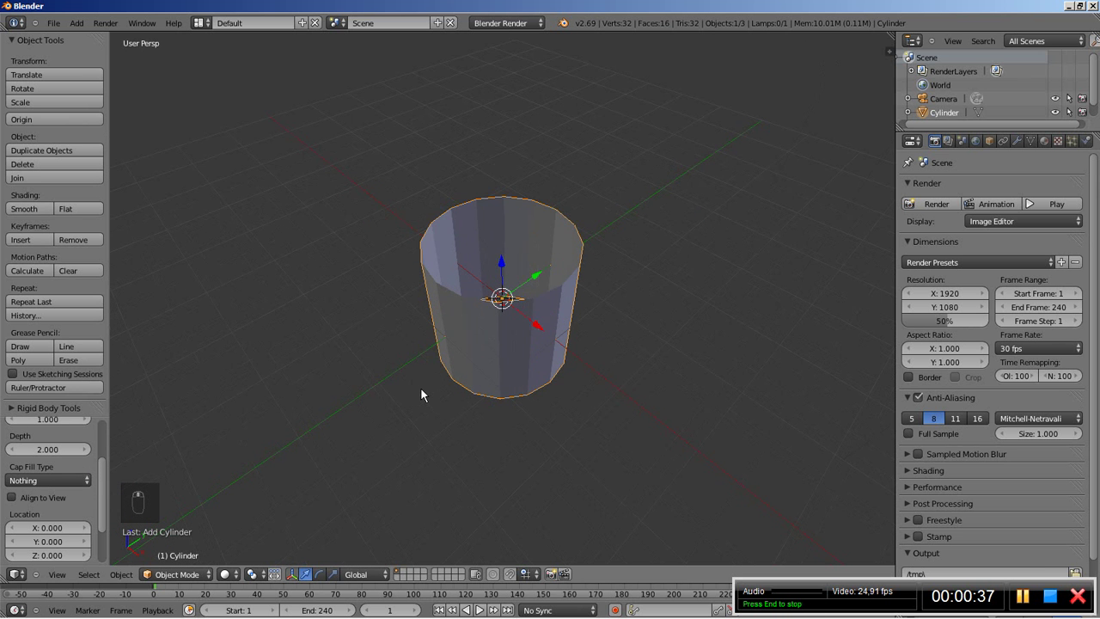
pyautogui.moveTo(565, 422); pyautogui.dragTo(570, 381, button='middle')
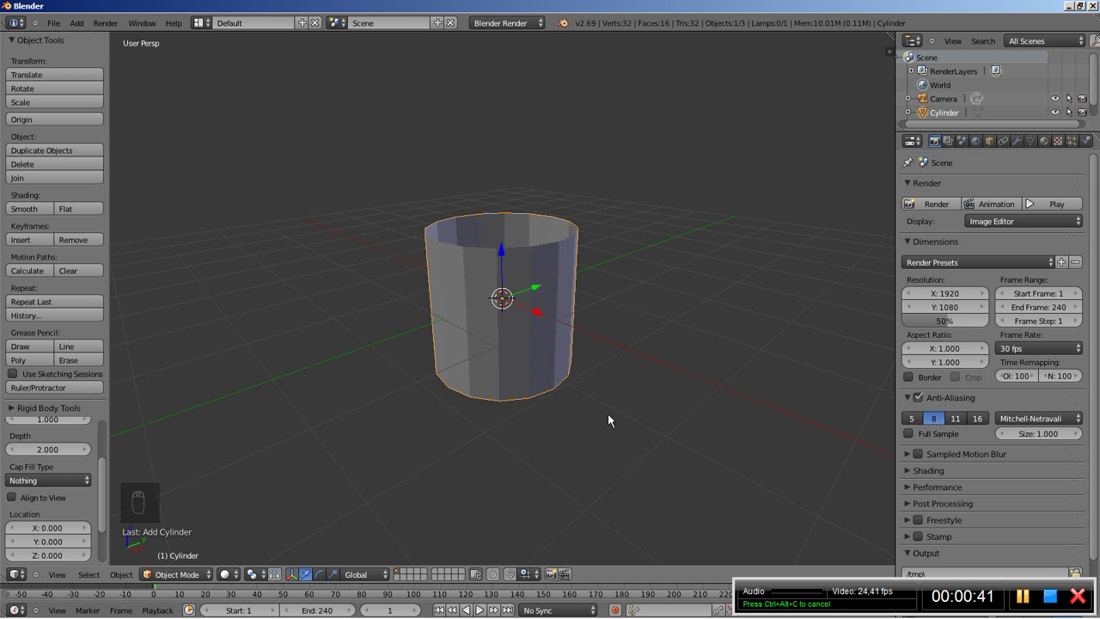
pyautogui.press('Tab')
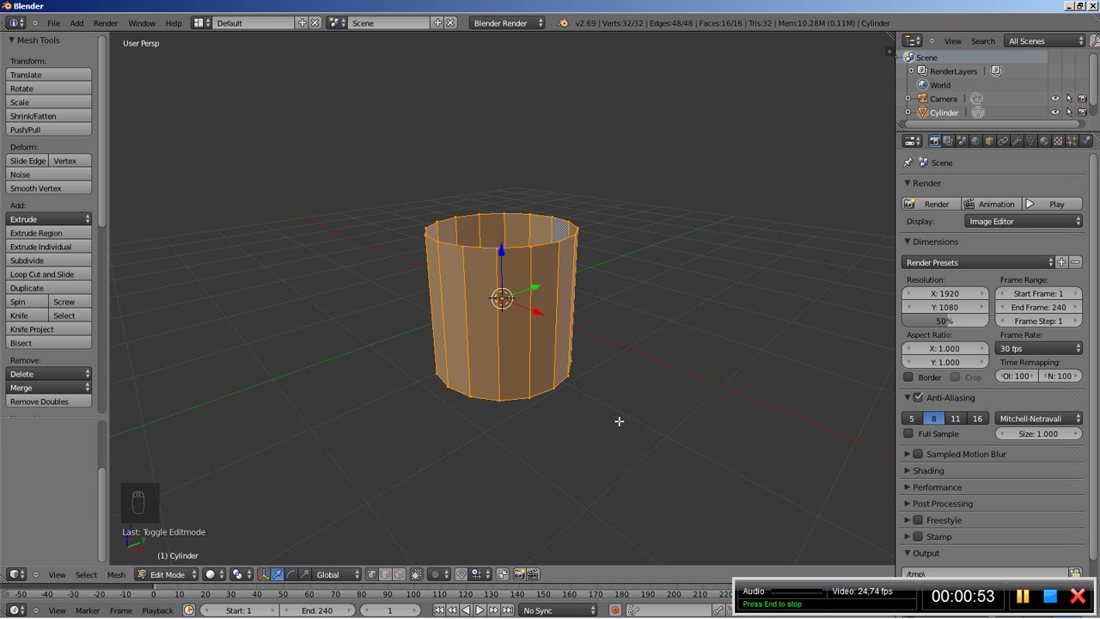
pyautogui.press('r')
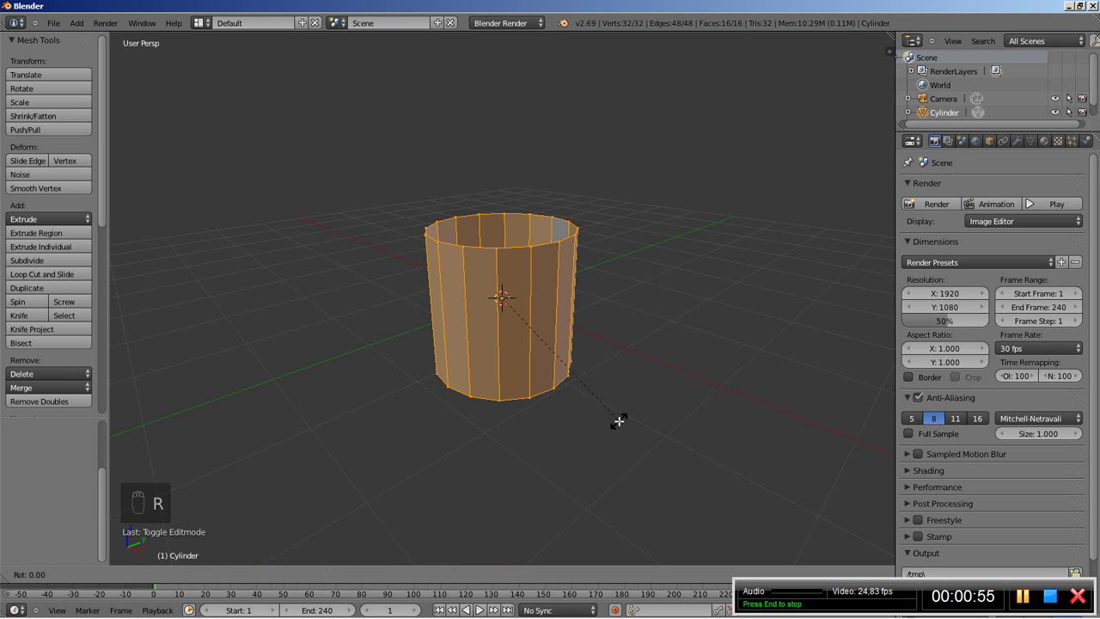
pyautogui.press('y')
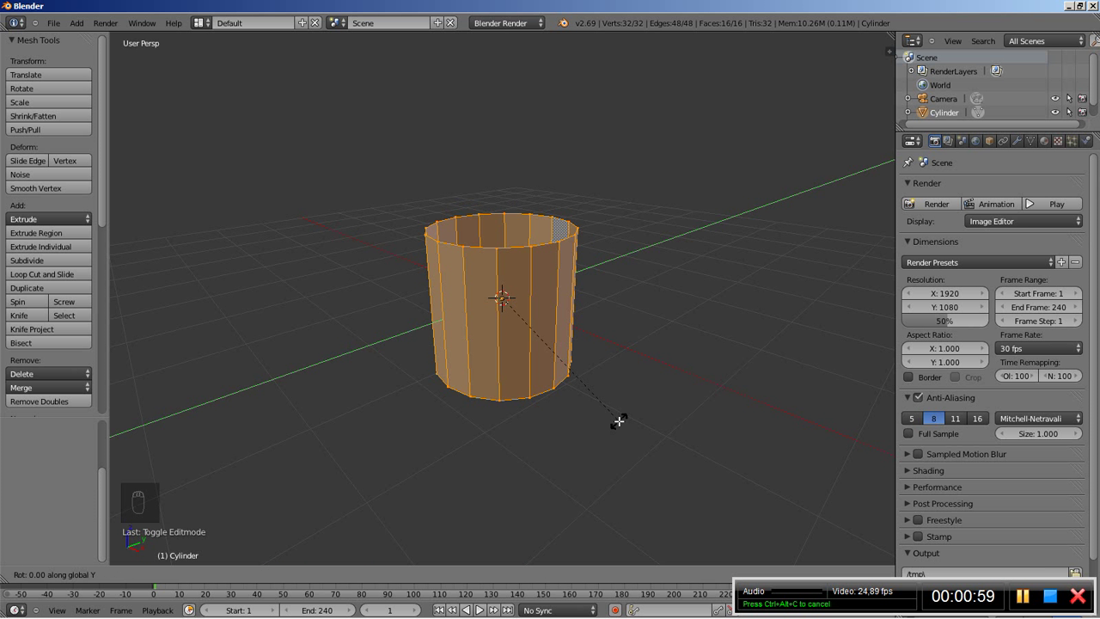
pyautogui.write('90')
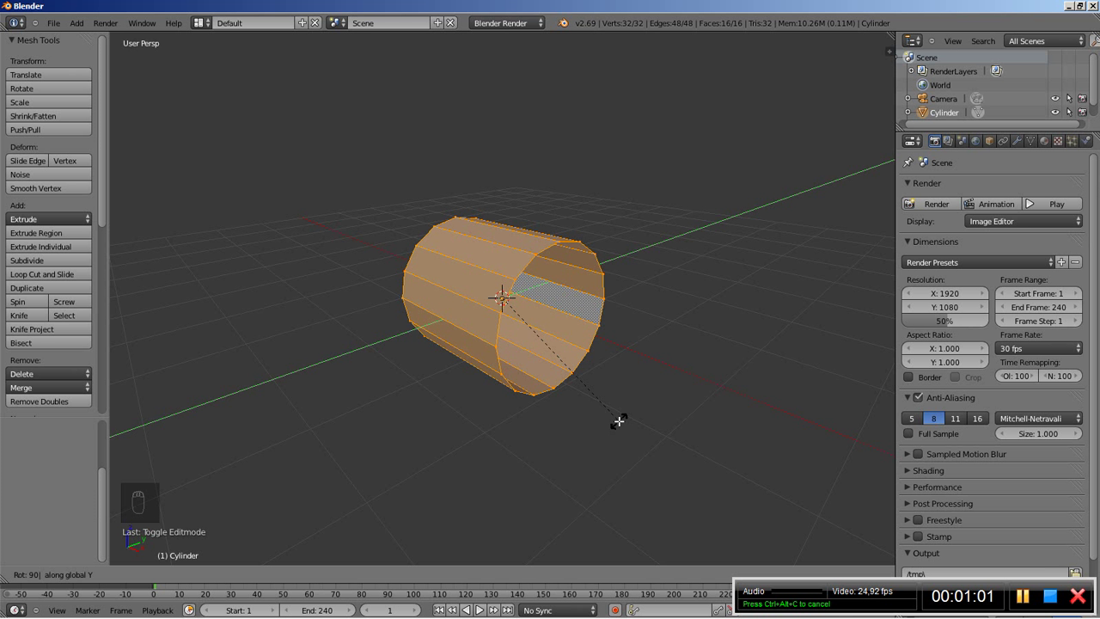
pyautogui.press('Return')
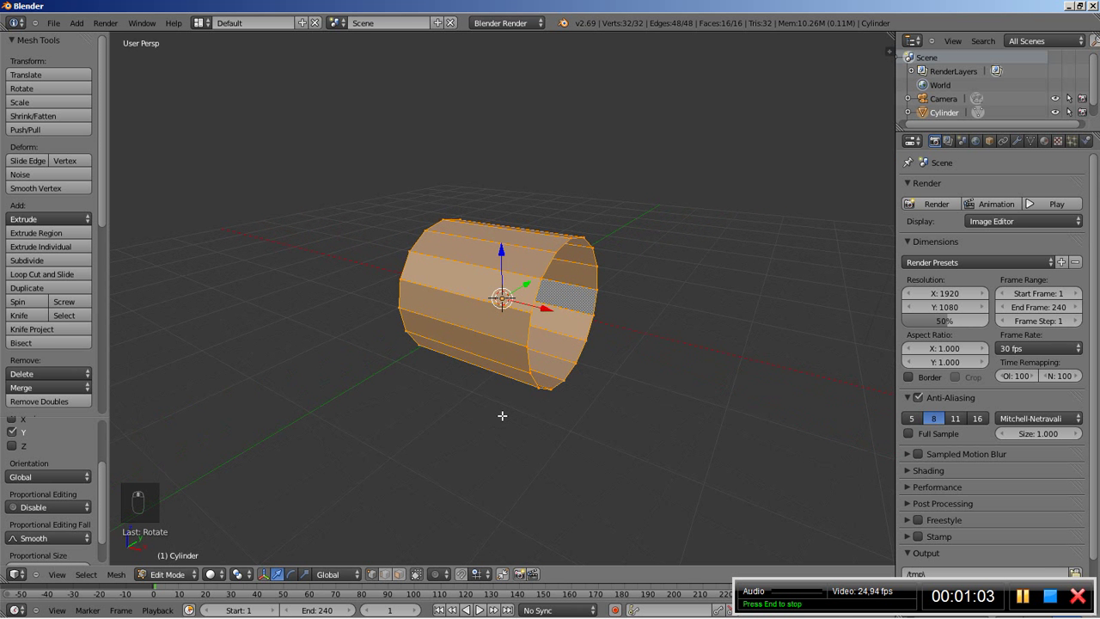
# Step: Scale the cylinder mesh by a factor of 3 along the global X axis in front orthographic view
pyautogui.press('KP_1')
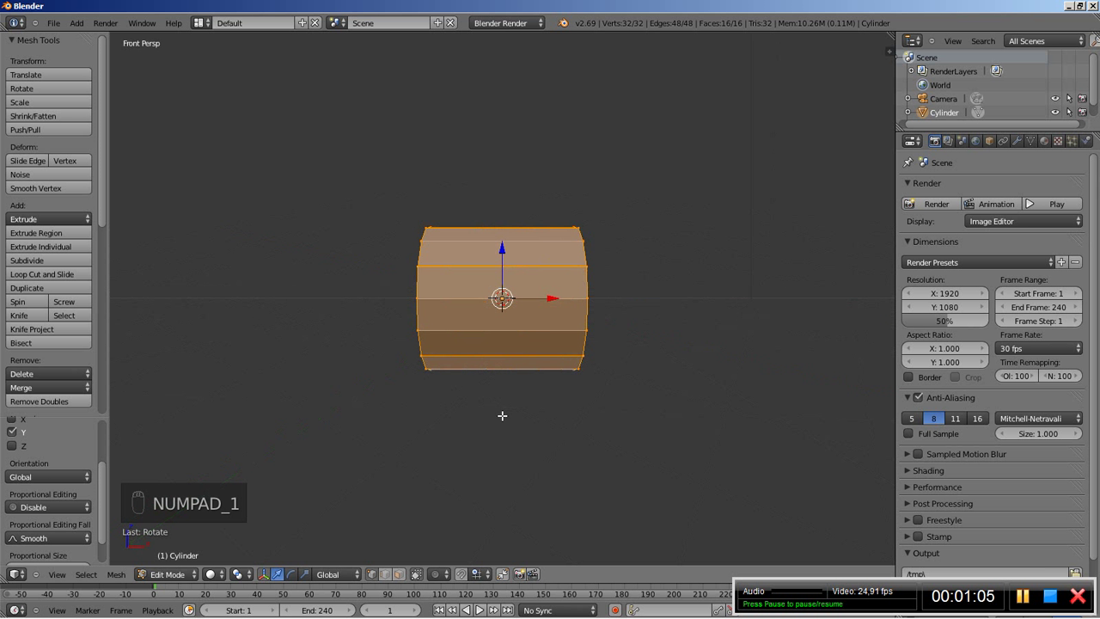
pyautogui.press('KP_5')
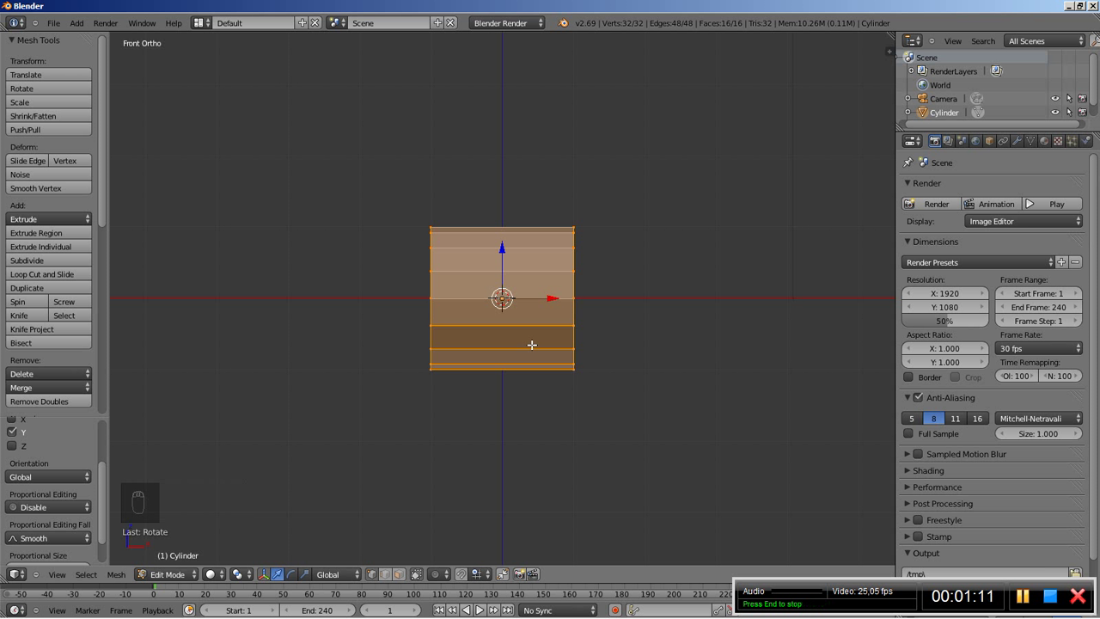
pyautogui.press('s')
pyautogui.press('x')
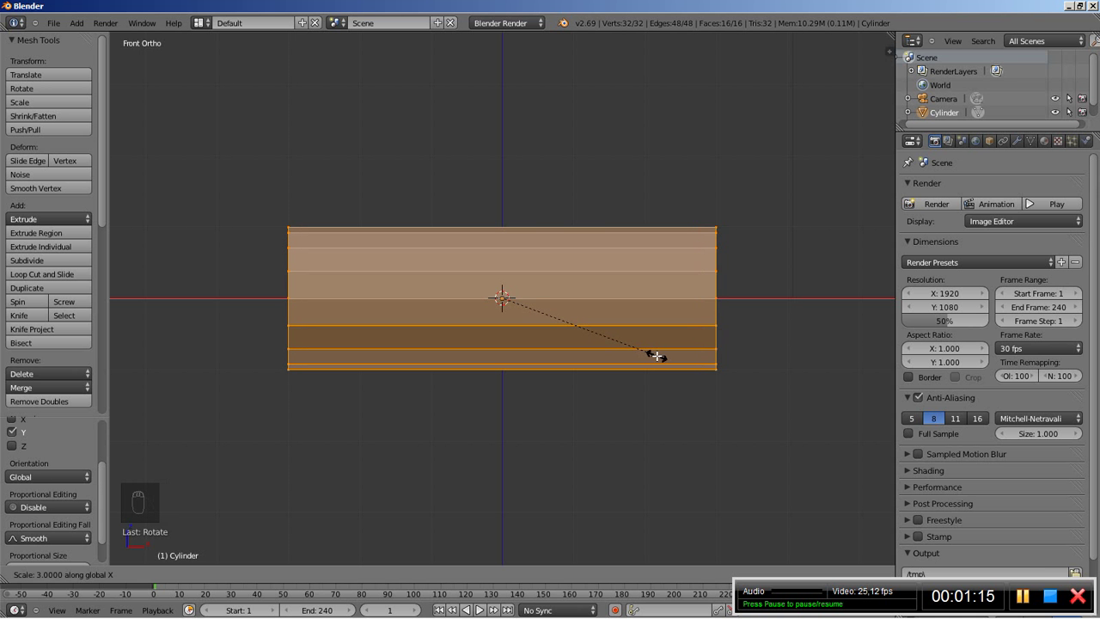
pyautogui.click(657, 356)
# Step: Add 15 loop cuts around the cylinder, spread along its length, with an edge slide factor of about -0.075
pyautogui.moveTo(662, 243); pyautogui.dragTo(608, 325, button='middle')
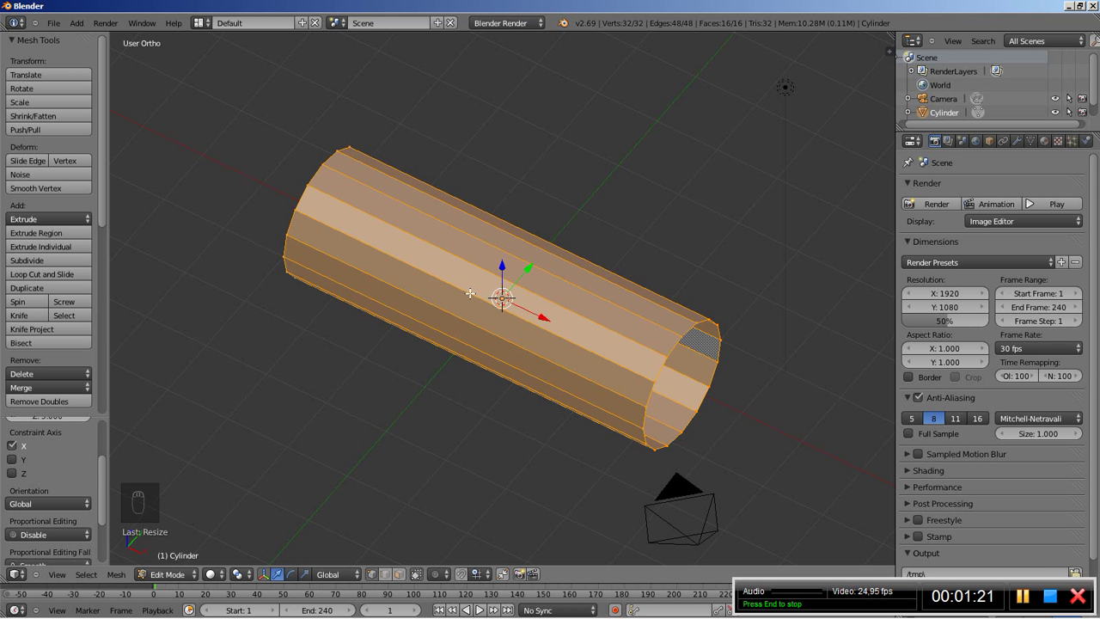
pyautogui.hotkey('ctrl', 'r')
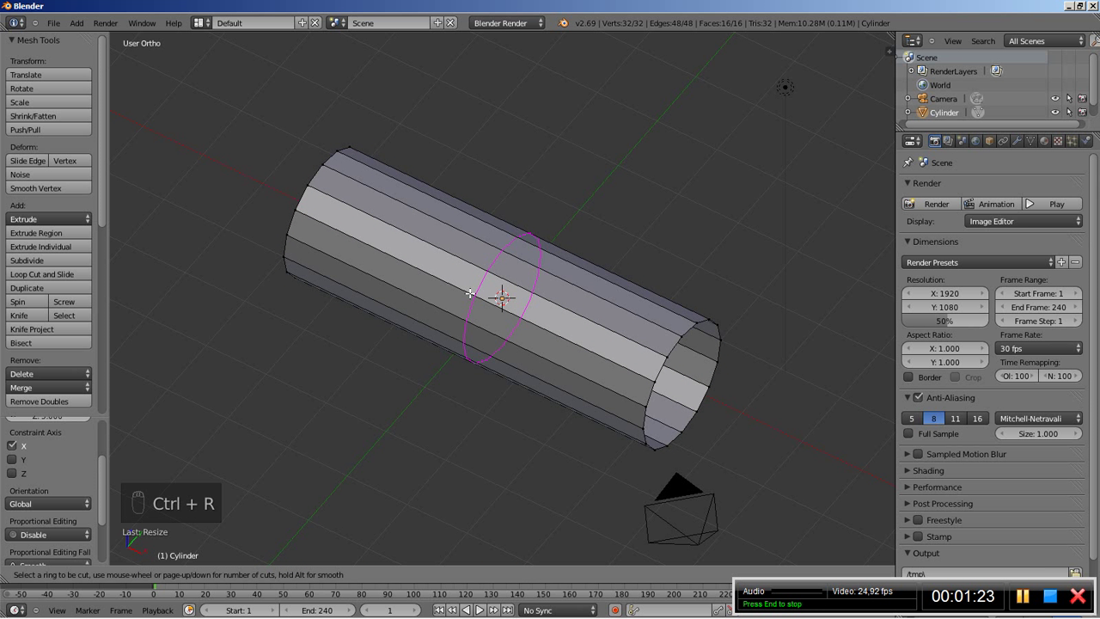
pyautogui.scroll(8, 470, 293)
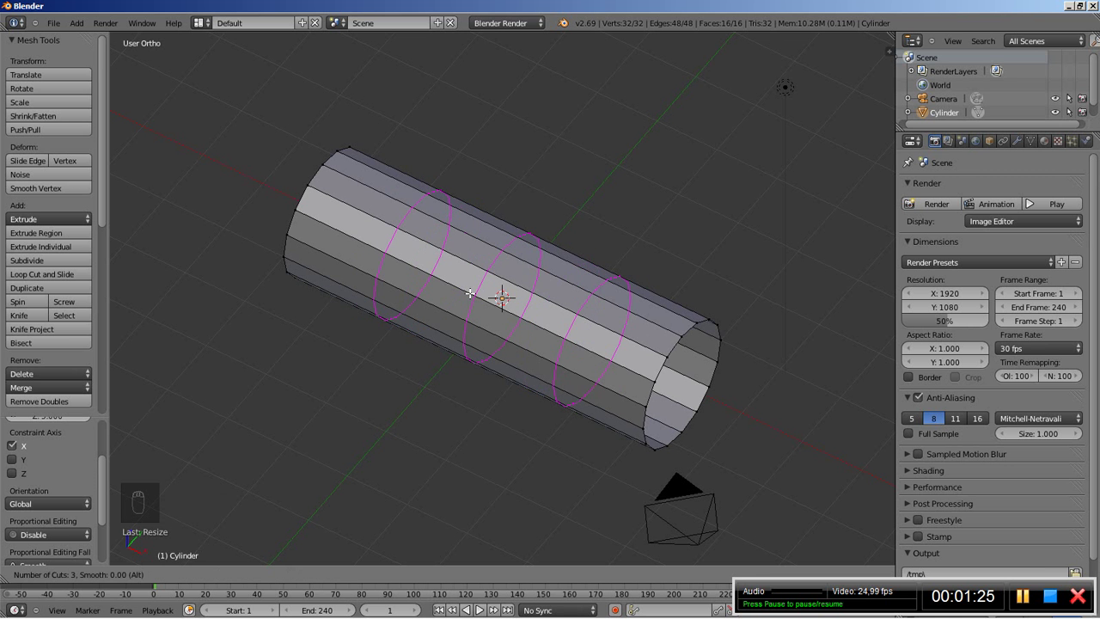
pyautogui.scroll(4, 470, 293)
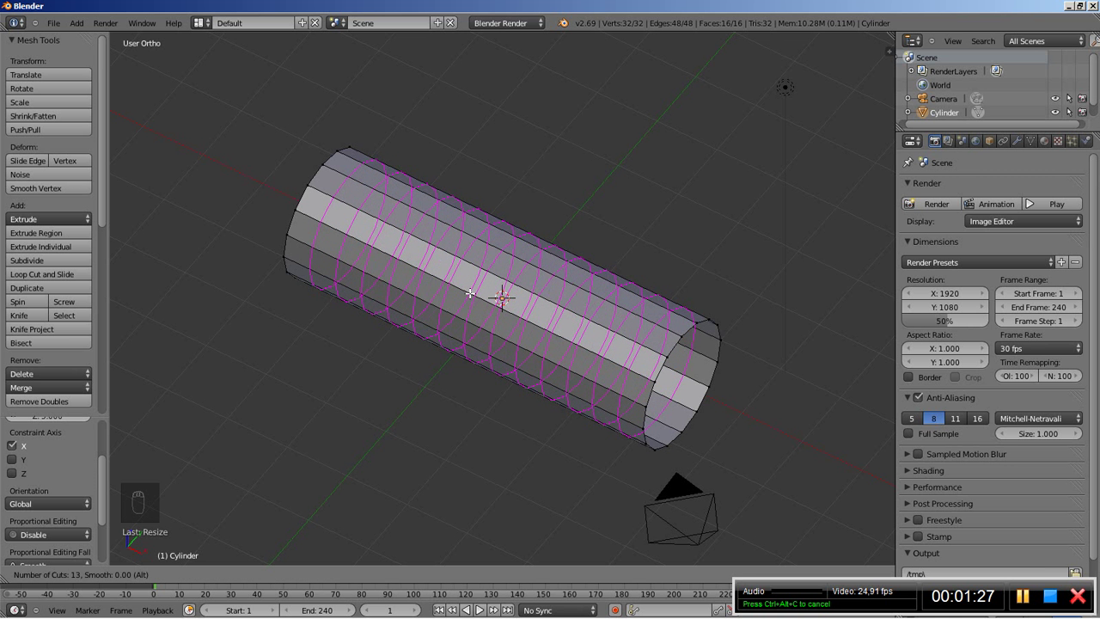
pyautogui.scroll(2, 470, 293)
pyautogui.click(470, 293)
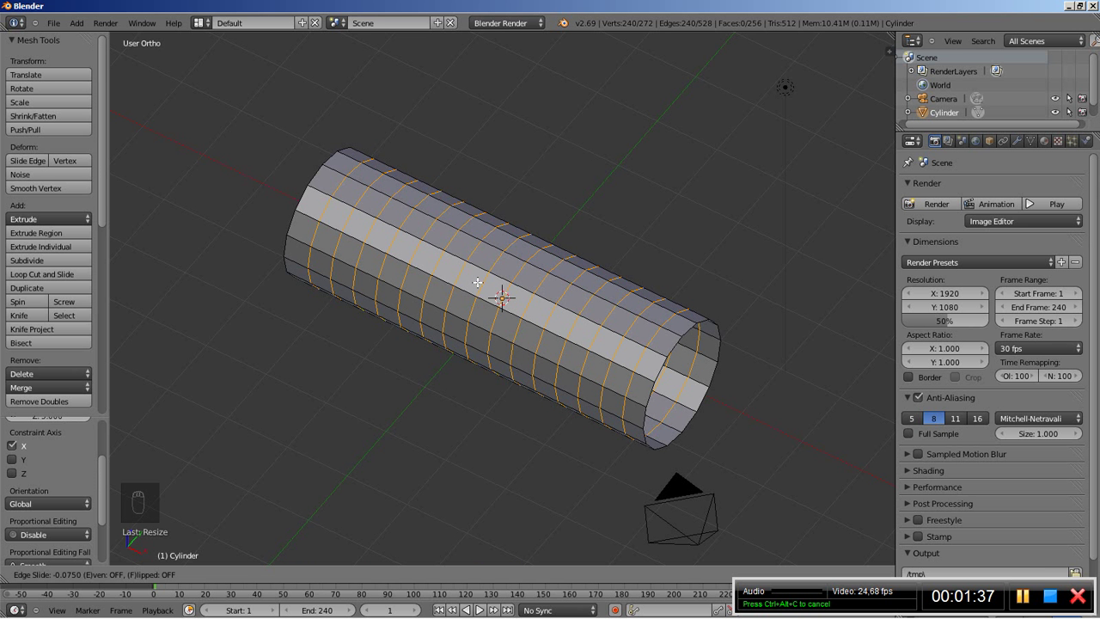
pyautogui.click(478, 283)
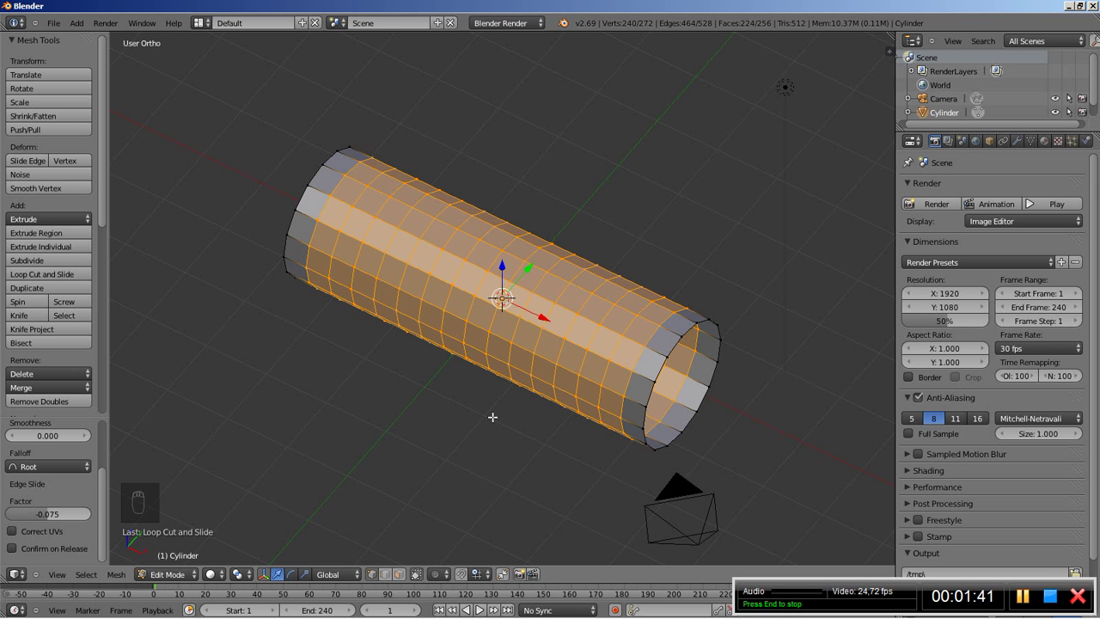
# Step: Return to Object Mode, add a Subdivision Surface modifier to the cylinder and collapse its settings
pyautogui.press('Tab')
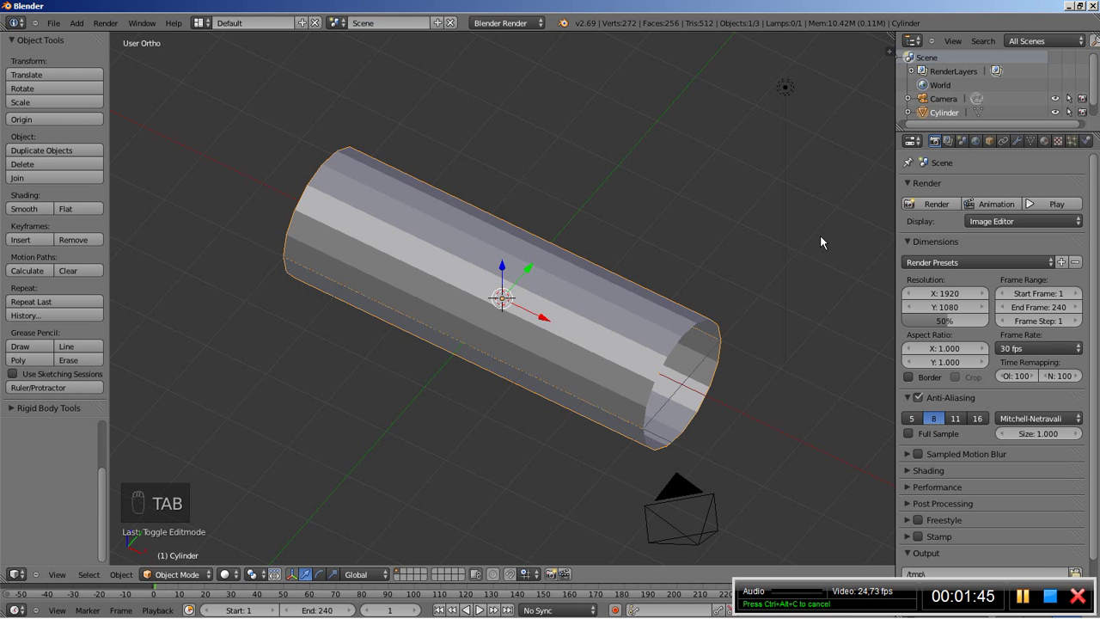
pyautogui.click(1017, 141)
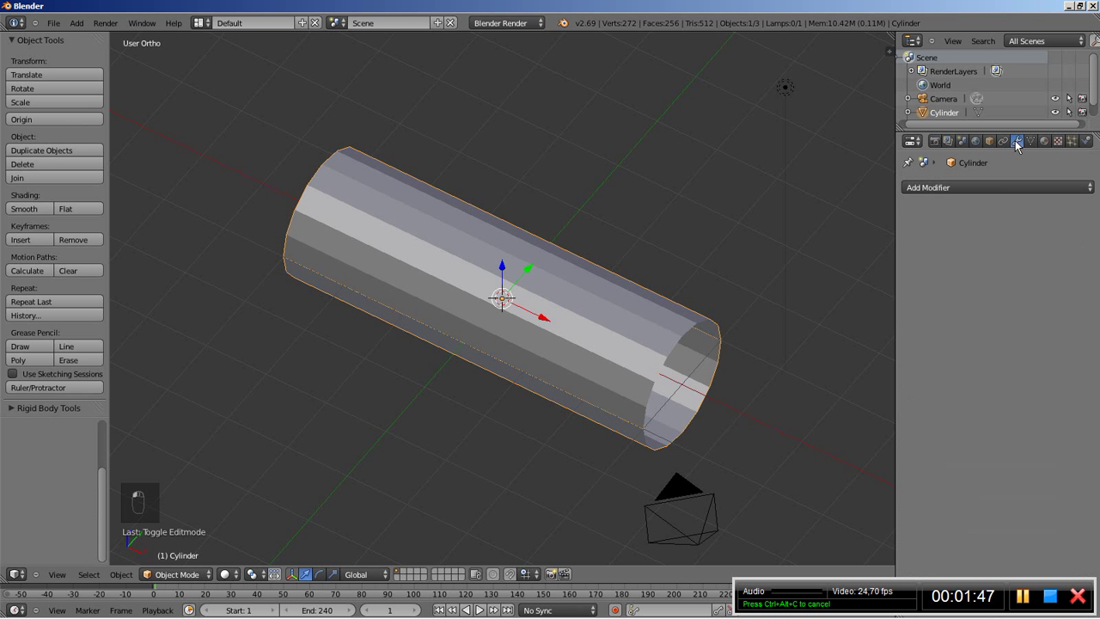
pyautogui.click(1002, 189)
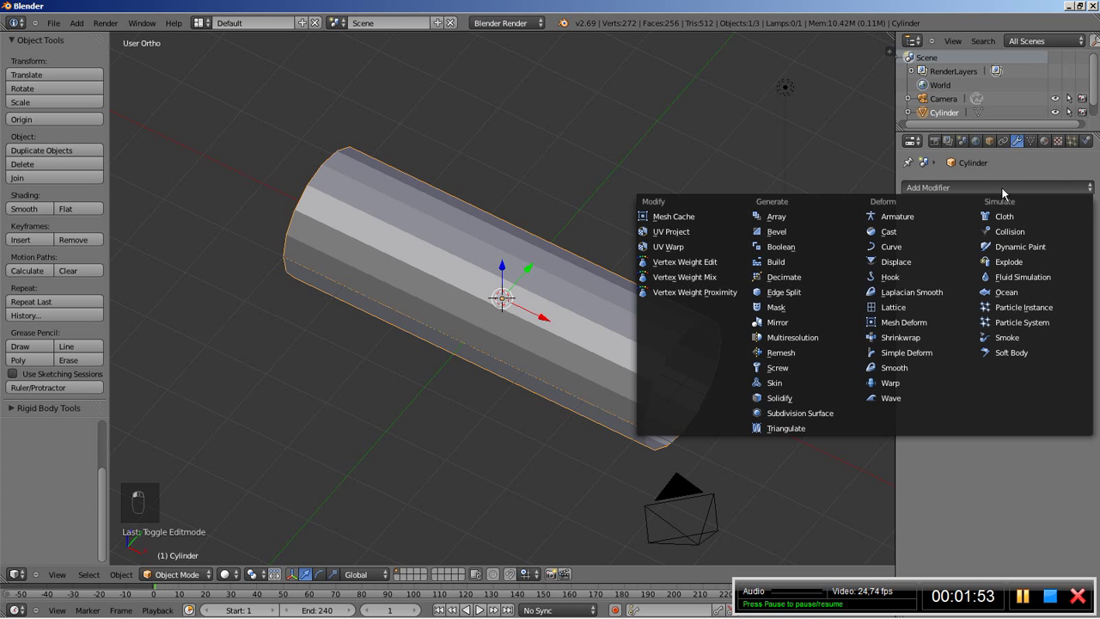
pyautogui.click(795, 419)
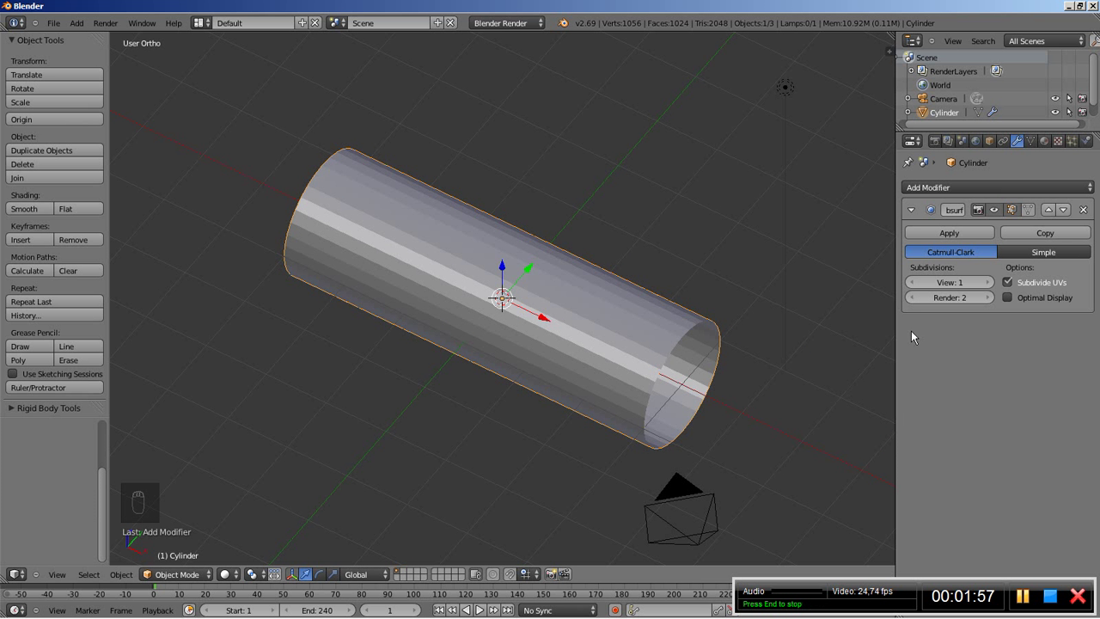
pyautogui.click(915, 298)
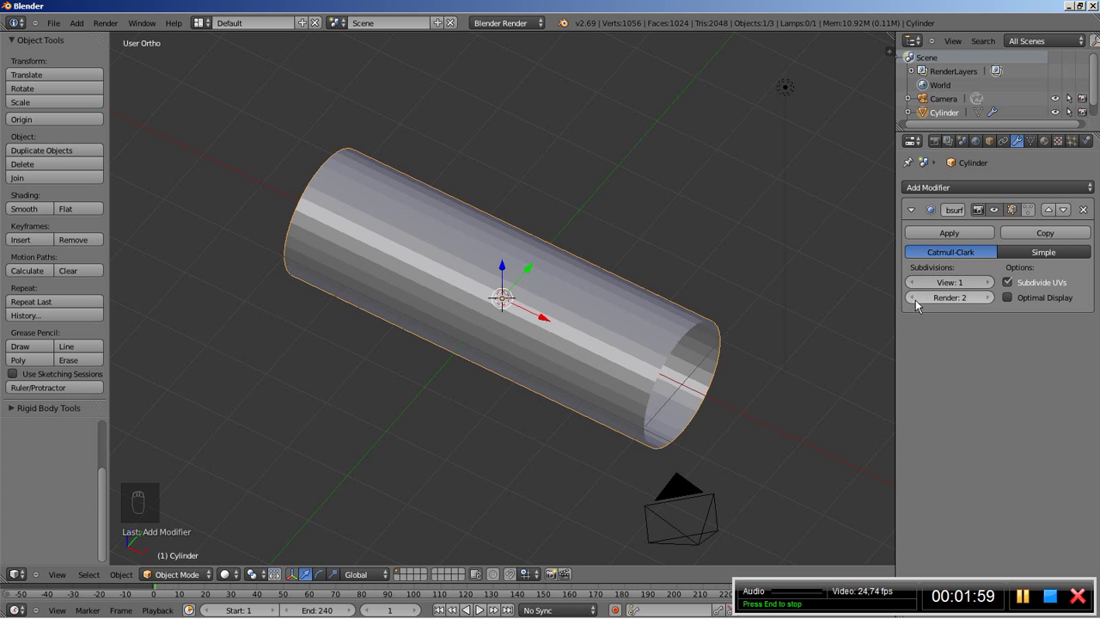
pyautogui.click(911, 210)
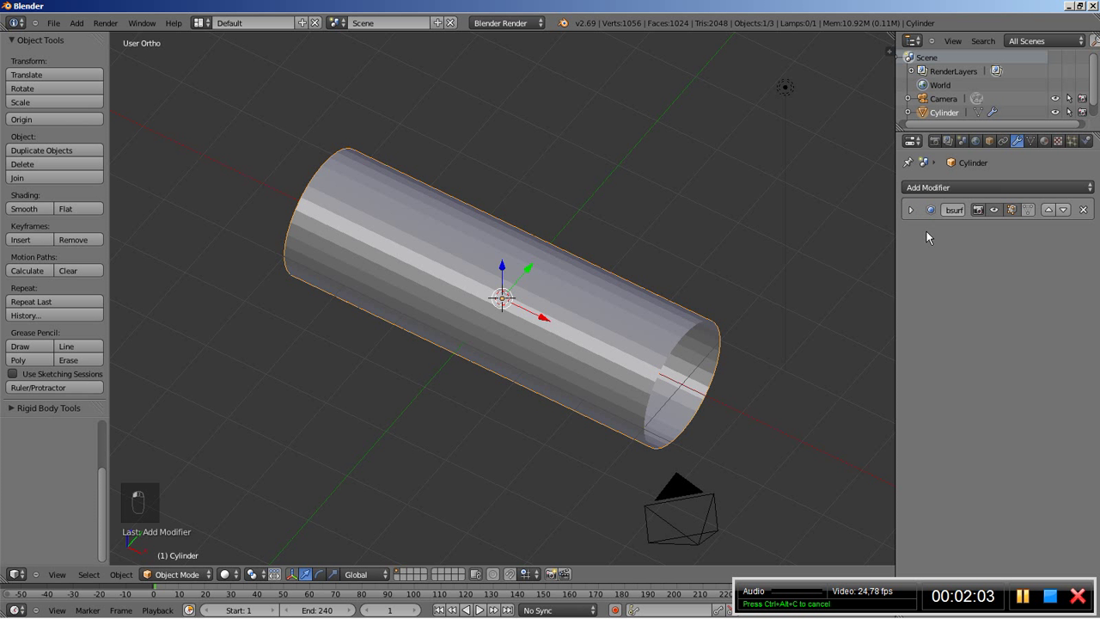
# Step: Add a Displace modifier to the cylinder and rename it DisplaceOne
pyautogui.click(952, 186)
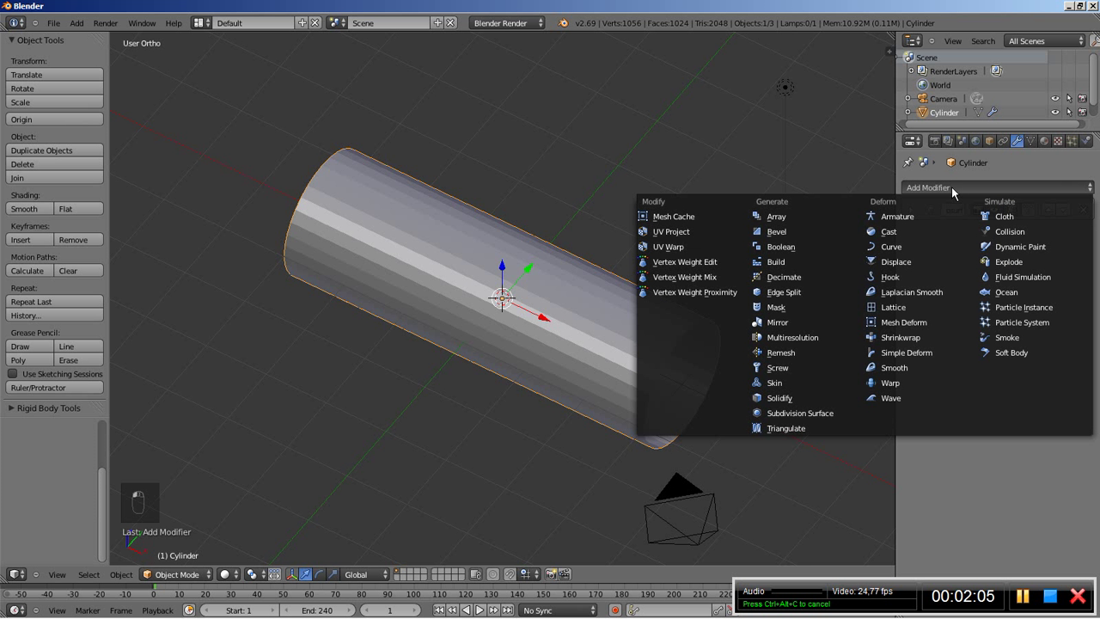
pyautogui.click(918, 261)
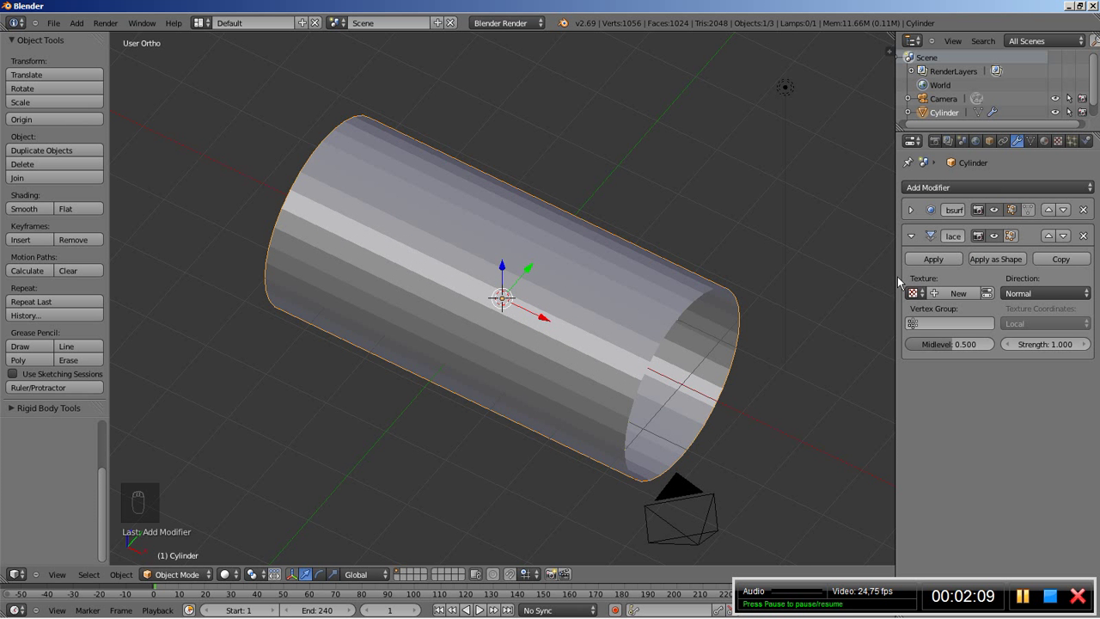
pyautogui.moveTo(896, 276); pyautogui.dragTo(866, 277)
pyautogui.doubleClick(953, 236)
pyautogui.click(953, 235)
pyautogui.write('One')
pyautogui.press('Return')
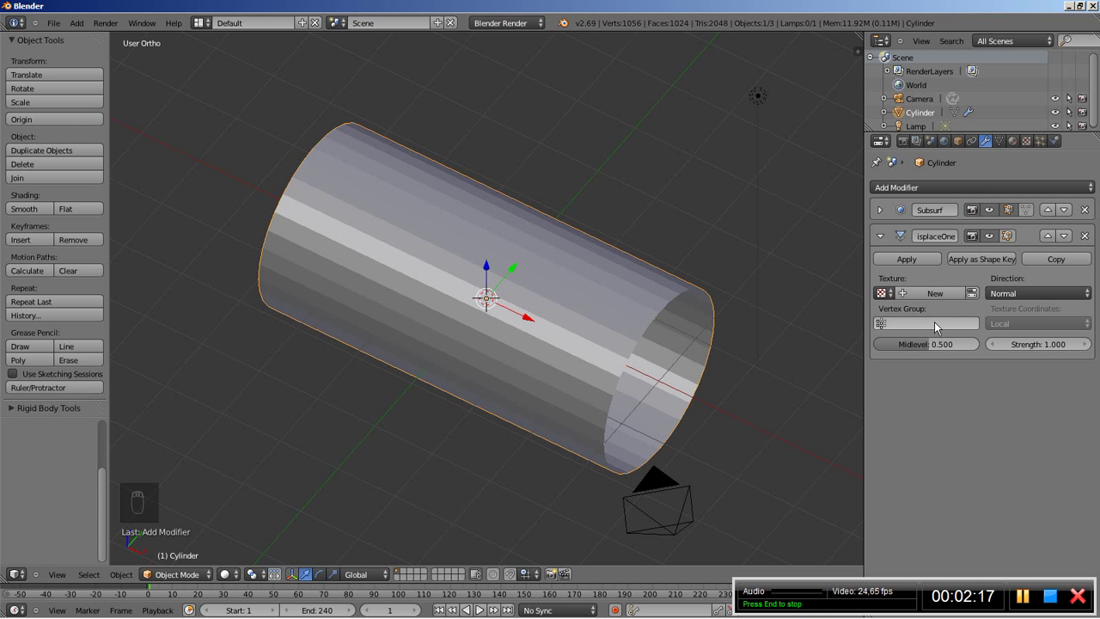
# Step: Create a new texture for the DisplaceOne modifier and rename that texture DisplaceOne
pyautogui.click(928, 290)
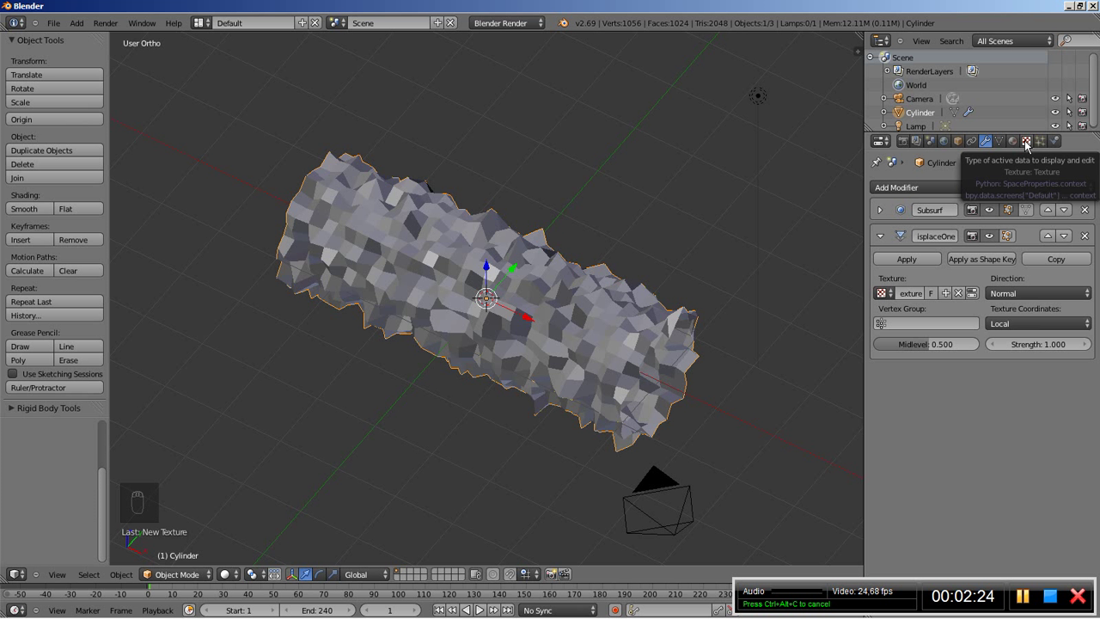
pyautogui.click(1025, 142)
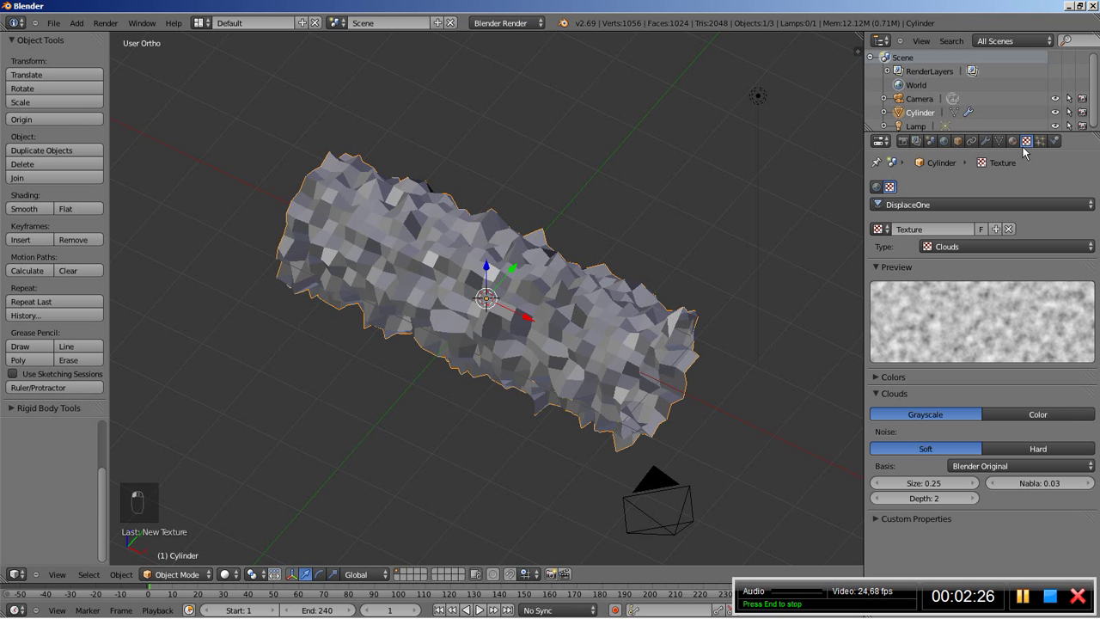
pyautogui.click(934, 229)
pyautogui.write('Dis')
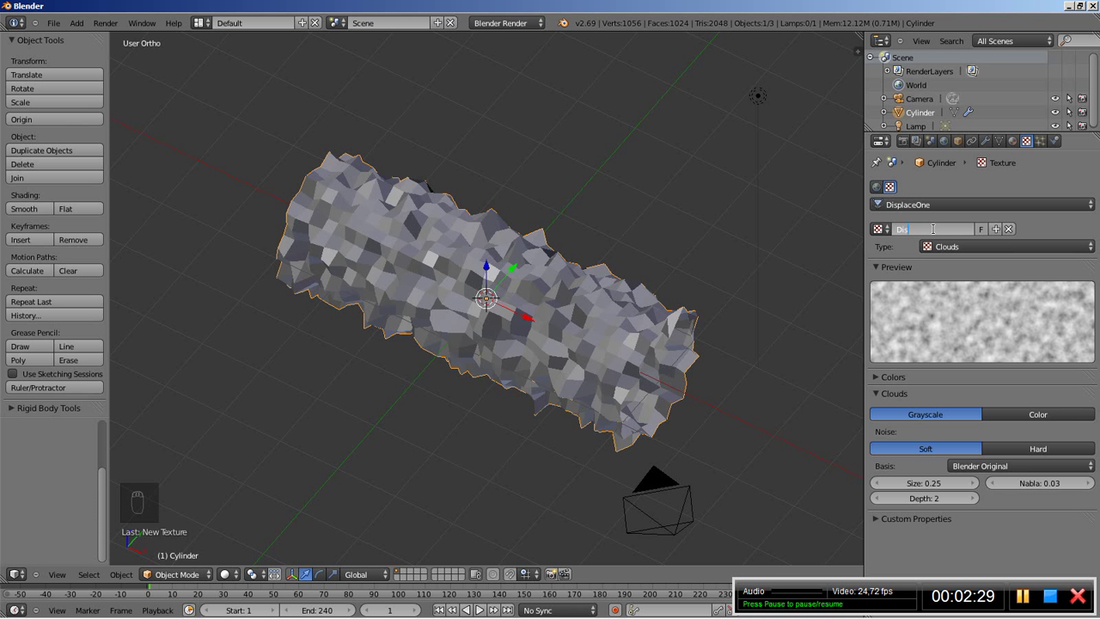
pyautogui.write('place')
pyautogui.press('Return')
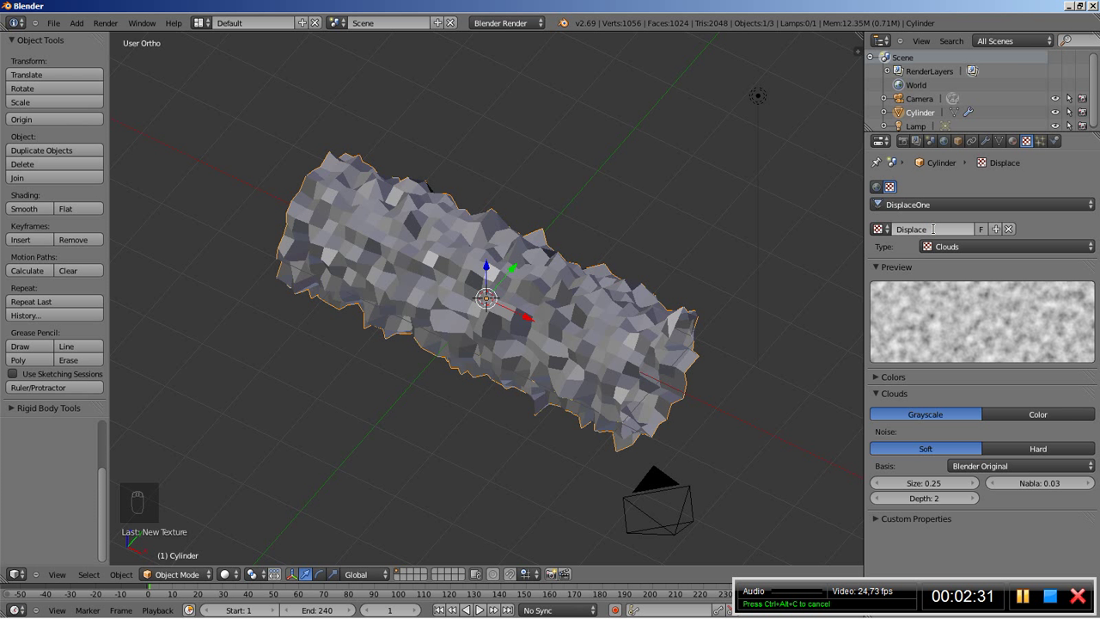
pyautogui.click(934, 229)
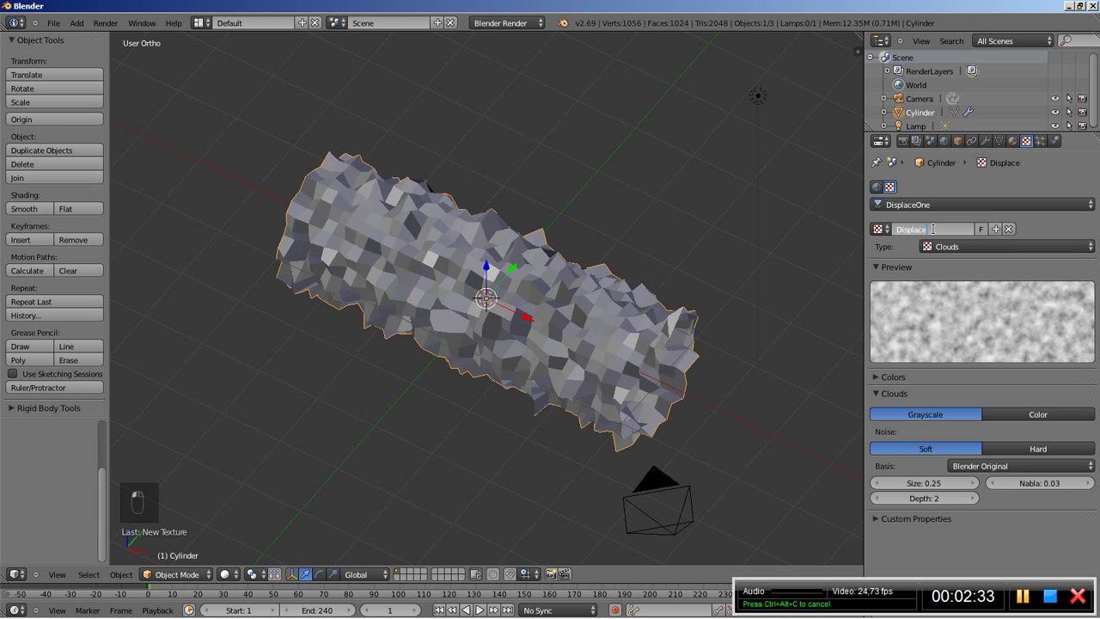
pyautogui.press('End')
pyautogui.write('One')
pyautogui.press('Return')
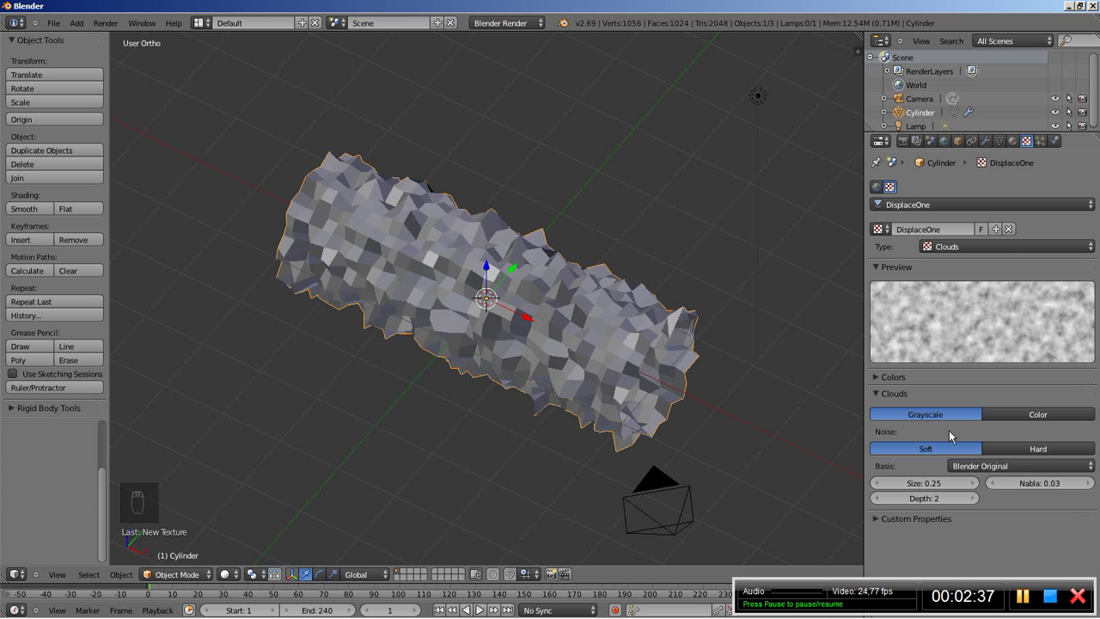
# Step: Set the DisplaceOne Clouds texture's size to 0.35 and its depth to 4
pyautogui.click(972, 483)
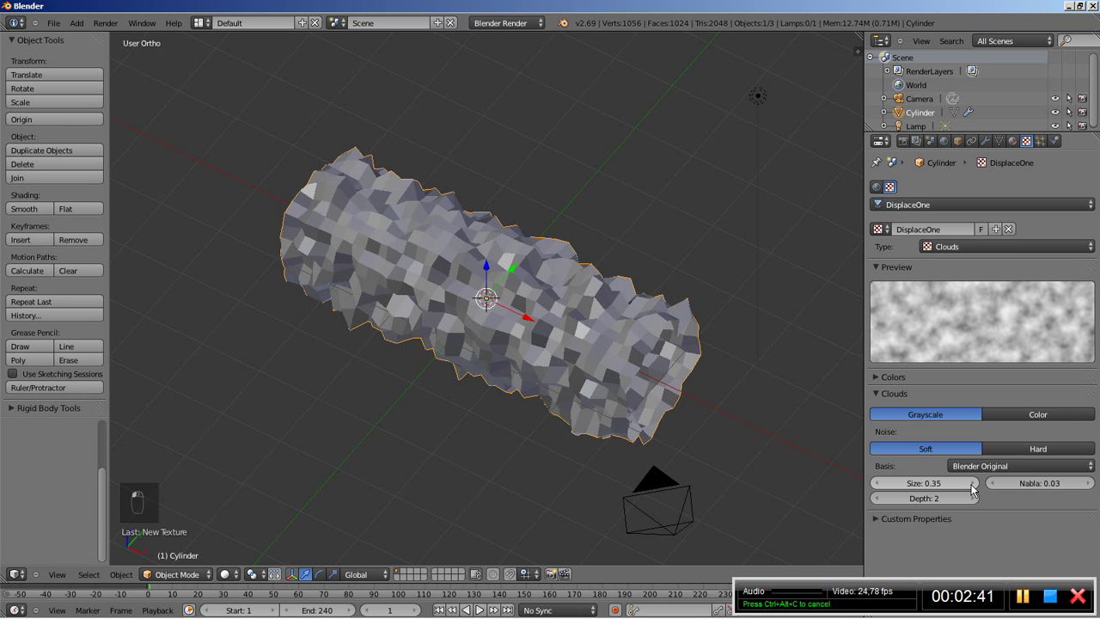
pyautogui.click(974, 499)
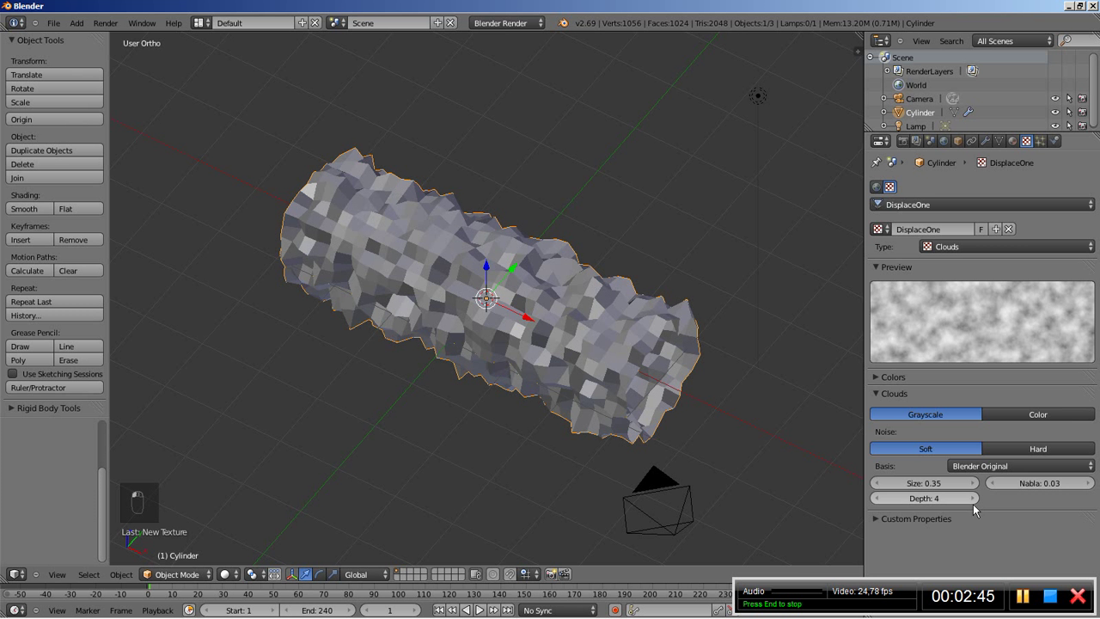
pyautogui.click(974, 498)
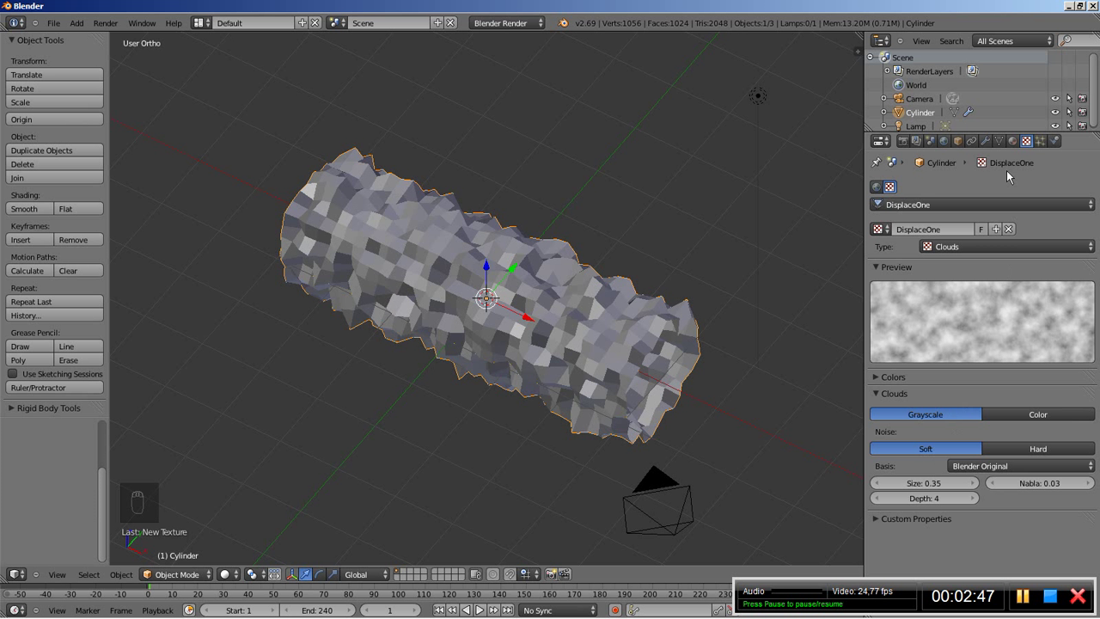
# Step: Add a second Subdivision Surface modifier to the cylinder with 1 render subdivision and collapse its settings
pyautogui.click(985, 141)
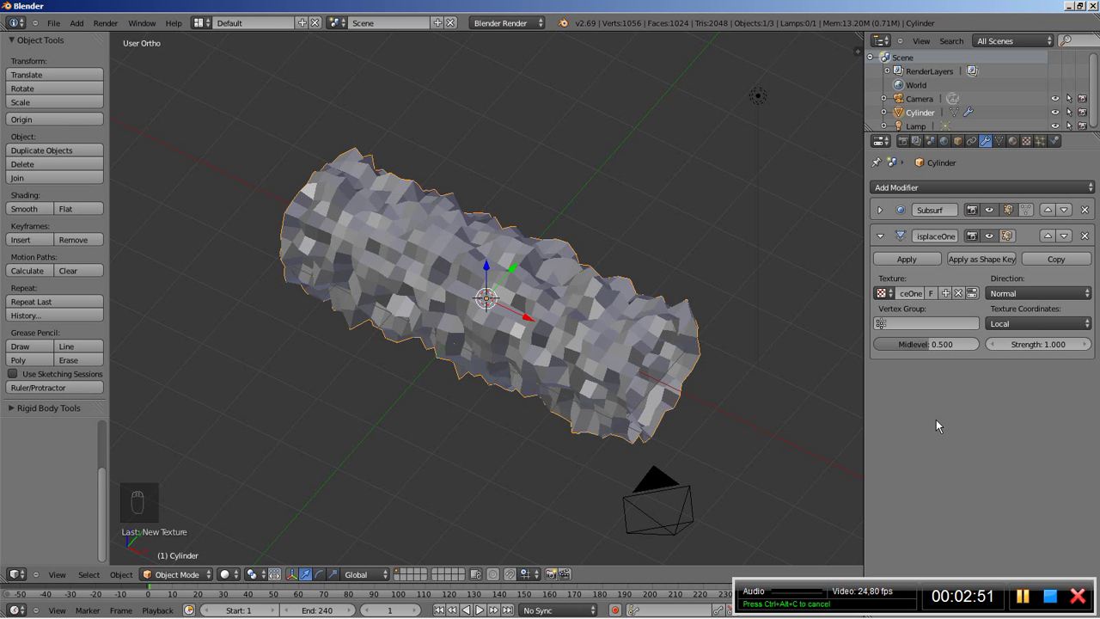
pyautogui.click(960, 184)
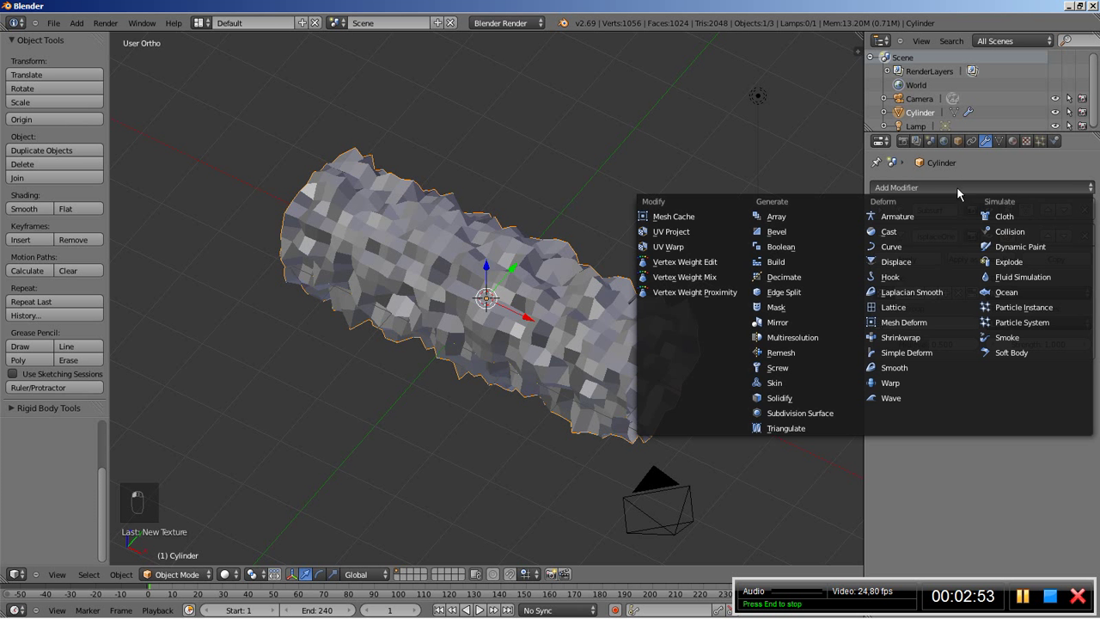
pyautogui.click(799, 413)
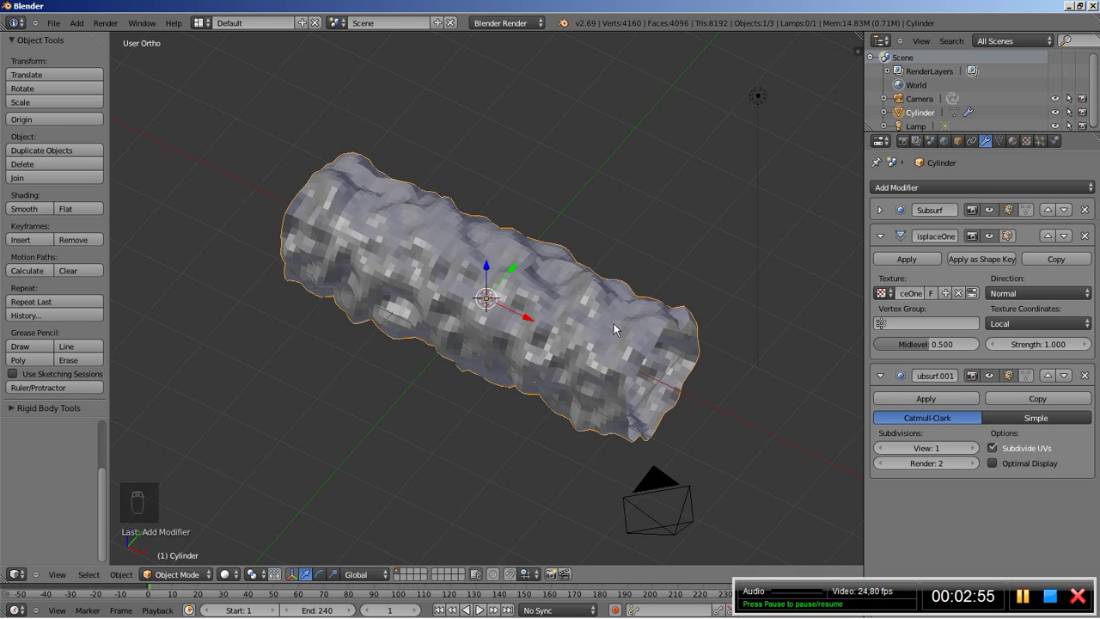
pyautogui.moveTo(504, 376); pyautogui.dragTo(507, 348, button='middle')
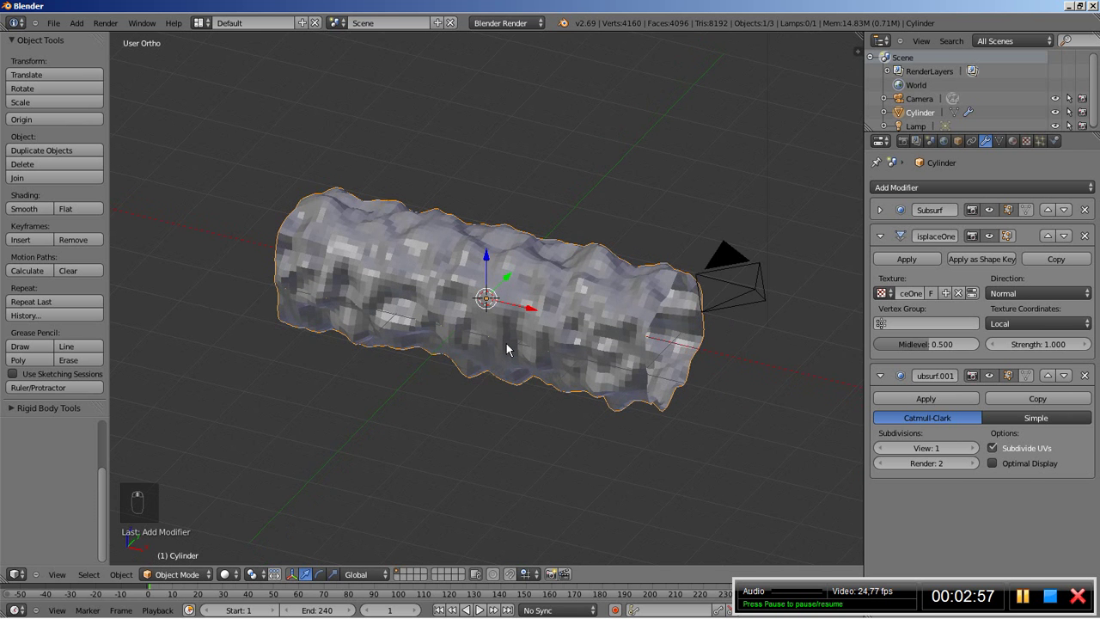
pyautogui.scroll(2, 507, 348)
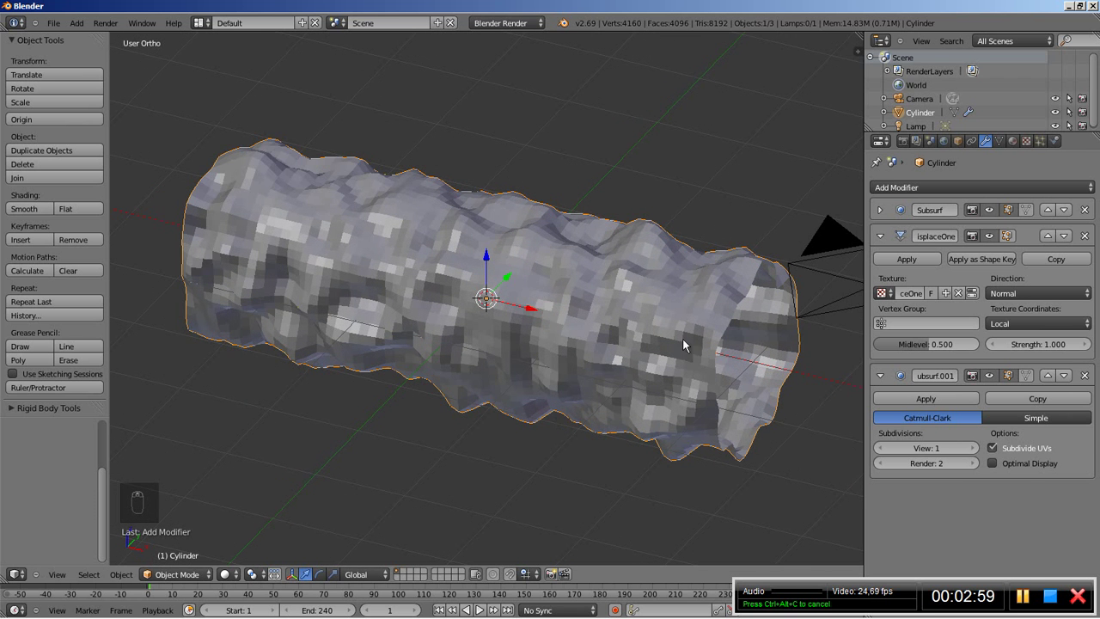
pyautogui.click(879, 464)
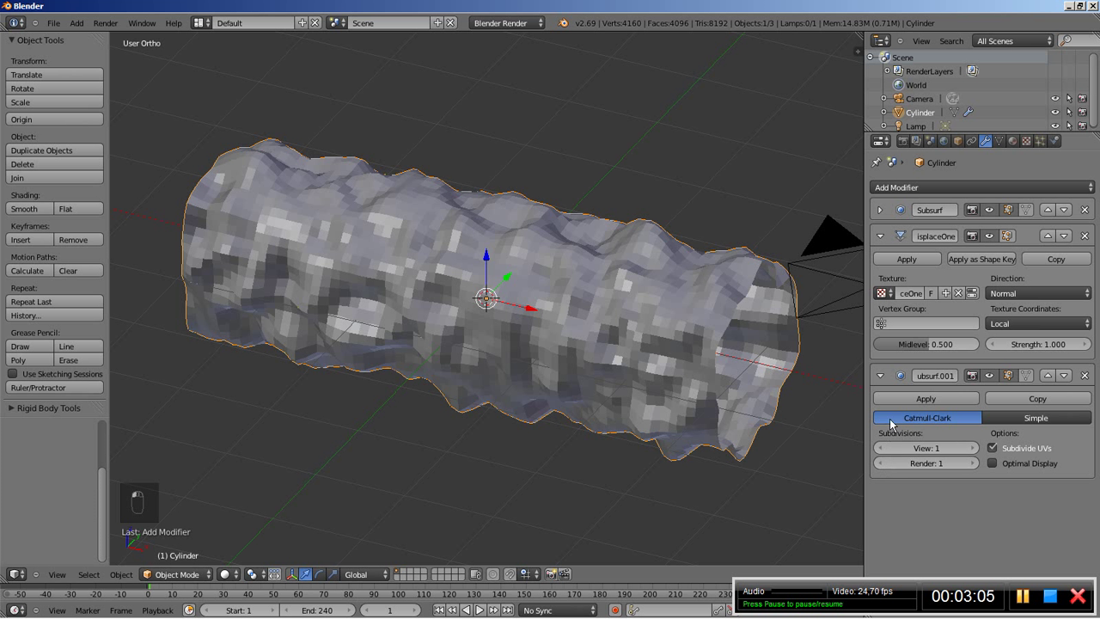
pyautogui.click(879, 375)
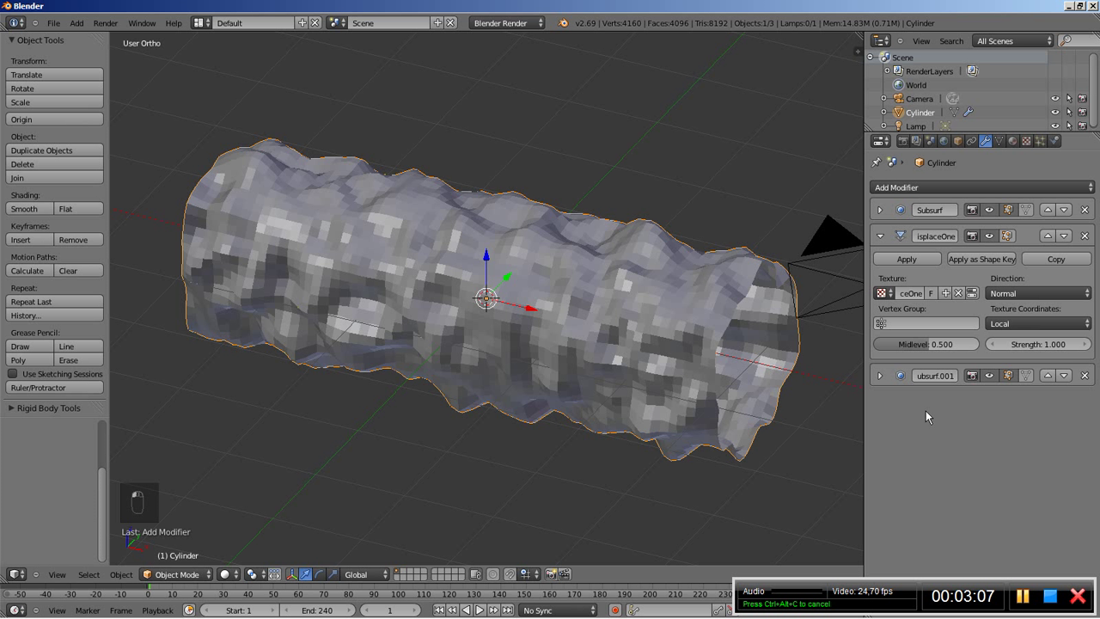
# Step: Add a Cast modifier of type Sphere to the cylinder and set its factor to -0.7
pyautogui.click(958, 185)
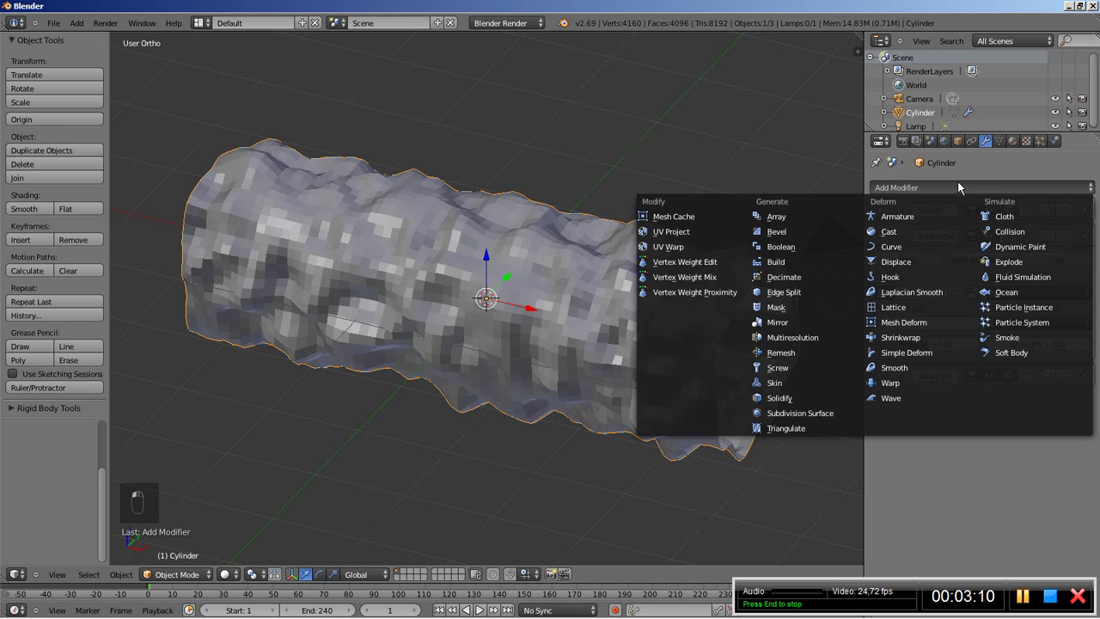
pyautogui.click(904, 232)
pyautogui.moveTo(476, 366); pyautogui.dragTo(464, 218, button='middle')
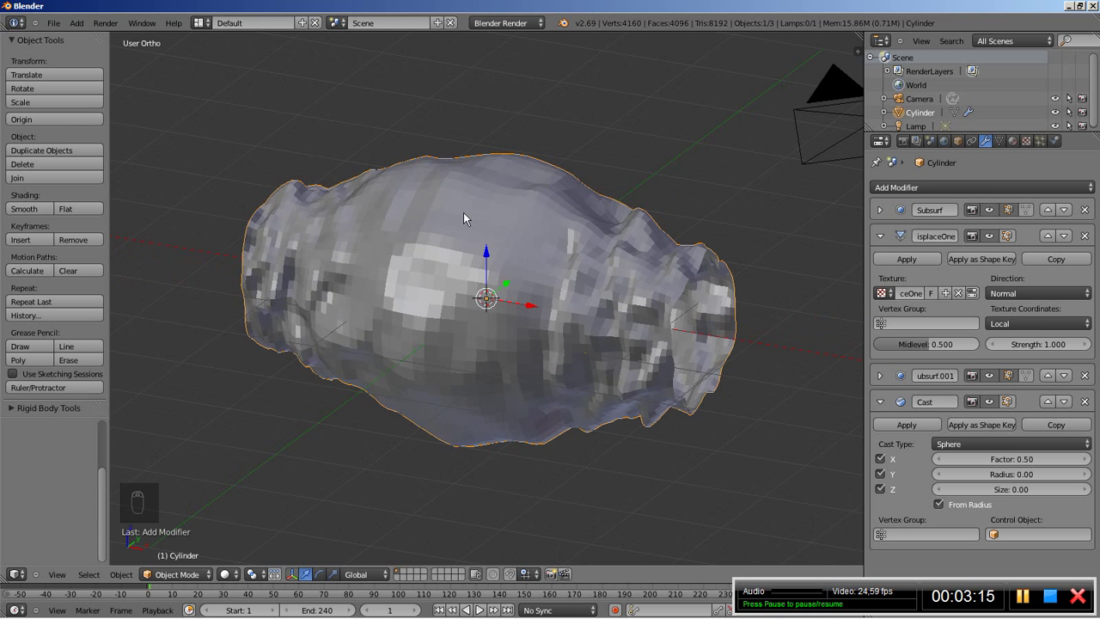
pyautogui.click(1014, 462)
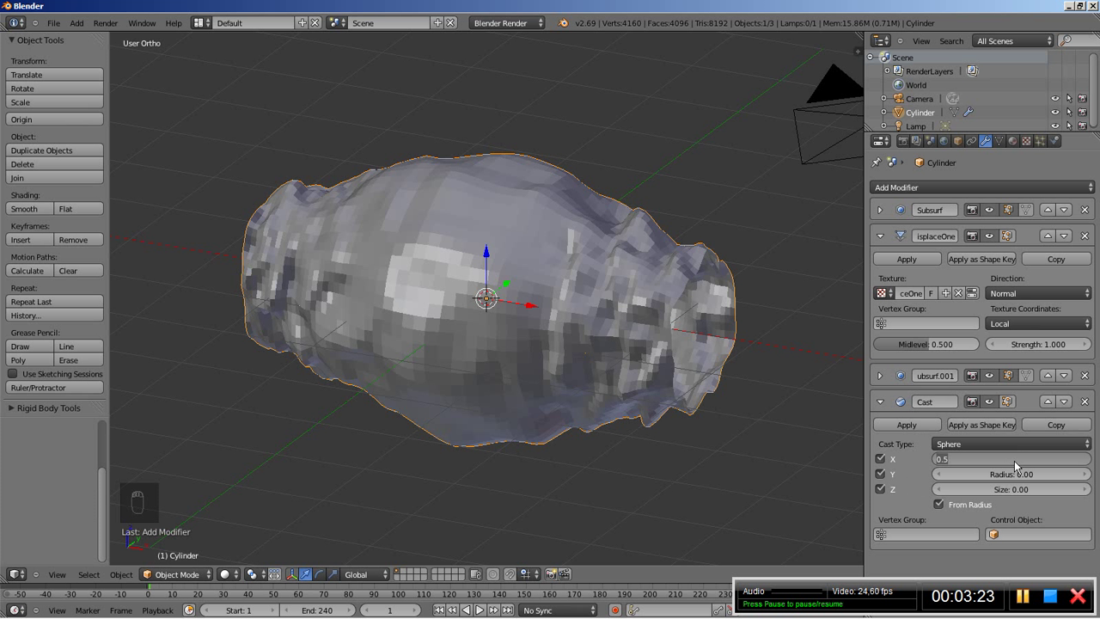
pyautogui.press('BackSpace')
pyautogui.write('-0.7')
pyautogui.press('Return')
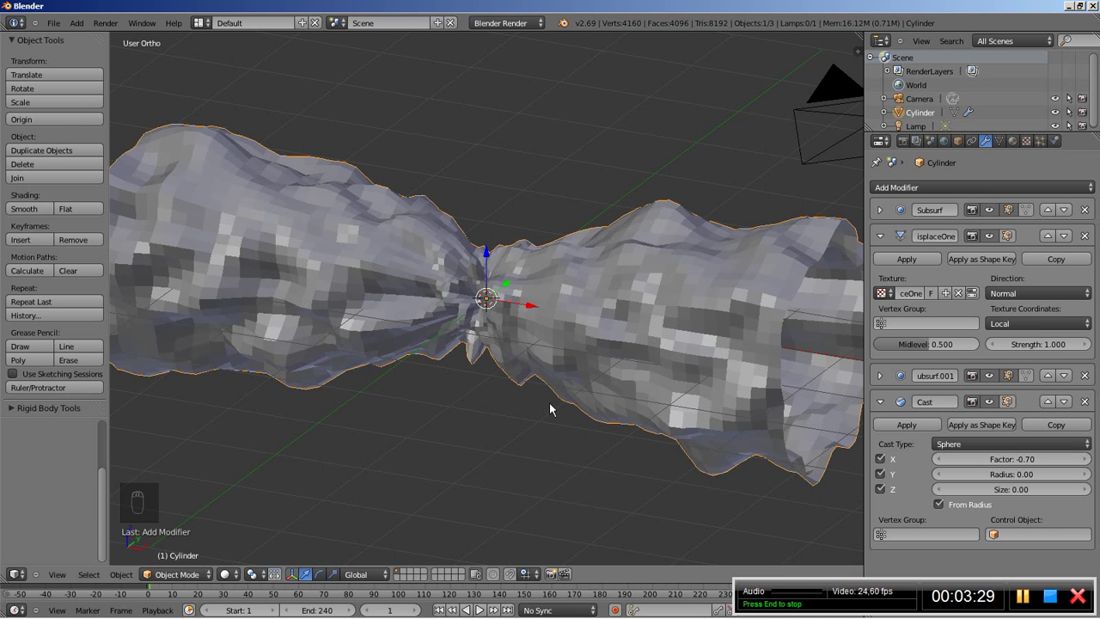
# Step: Set the Cast modifier's radius to 2 and collapse its settings
pyautogui.scroll(-1, 520, 400)
pyautogui.moveTo(520, 401); pyautogui.dragTo(488, 394, button='middle')
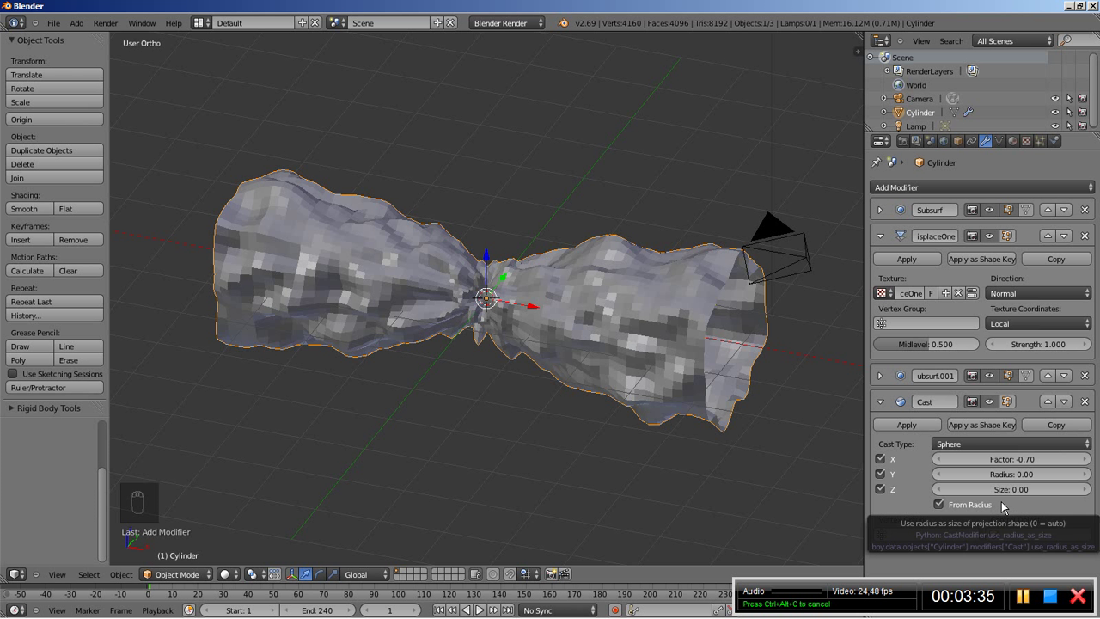
pyautogui.click(1012, 474)
pyautogui.write('0.0')
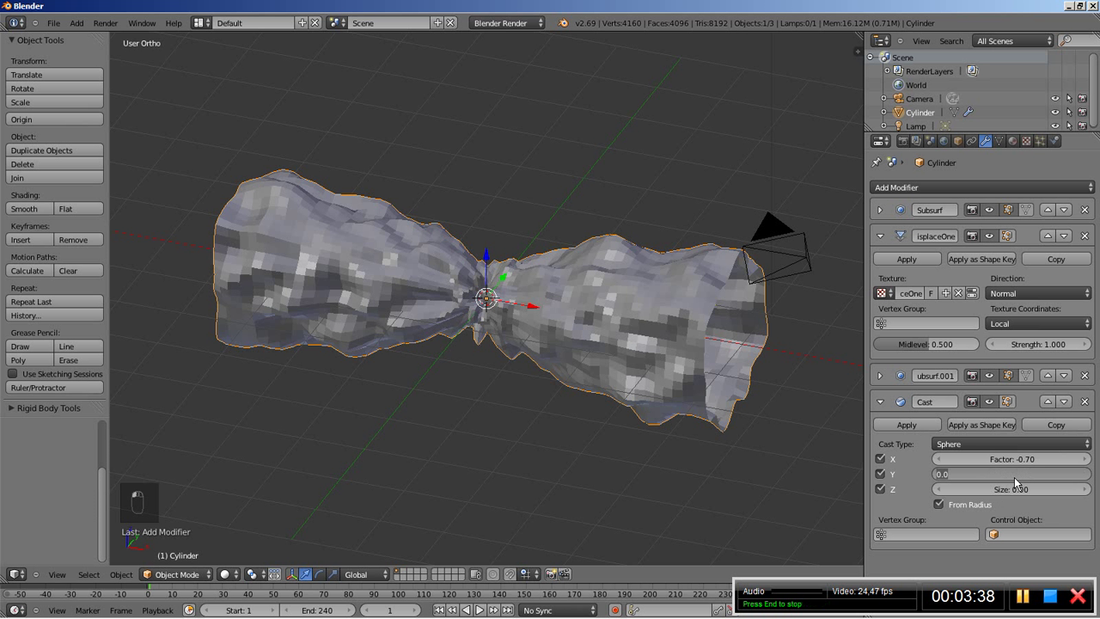
pyautogui.write('2')
pyautogui.press('Return')
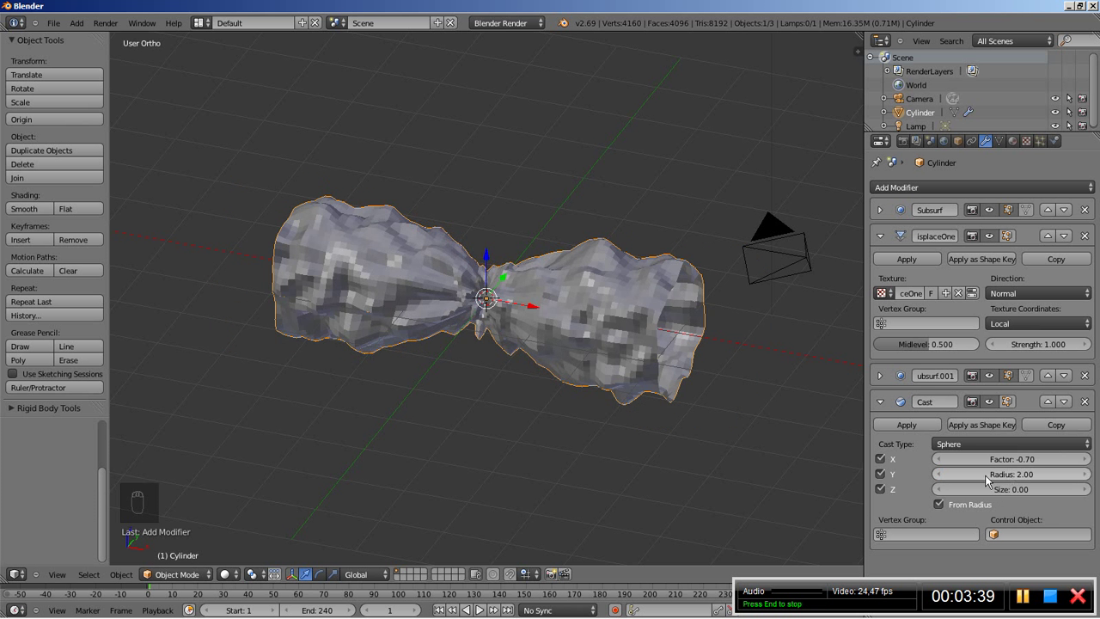
pyautogui.moveTo(489, 468); pyautogui.dragTo(488, 431, button='middle')
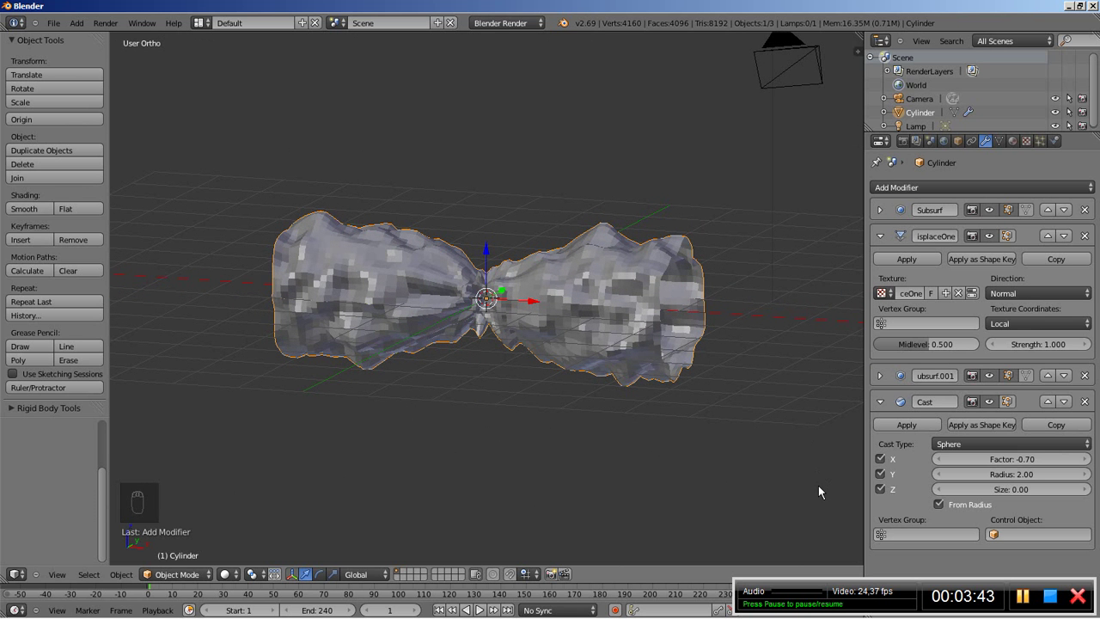
pyautogui.click(879, 401)
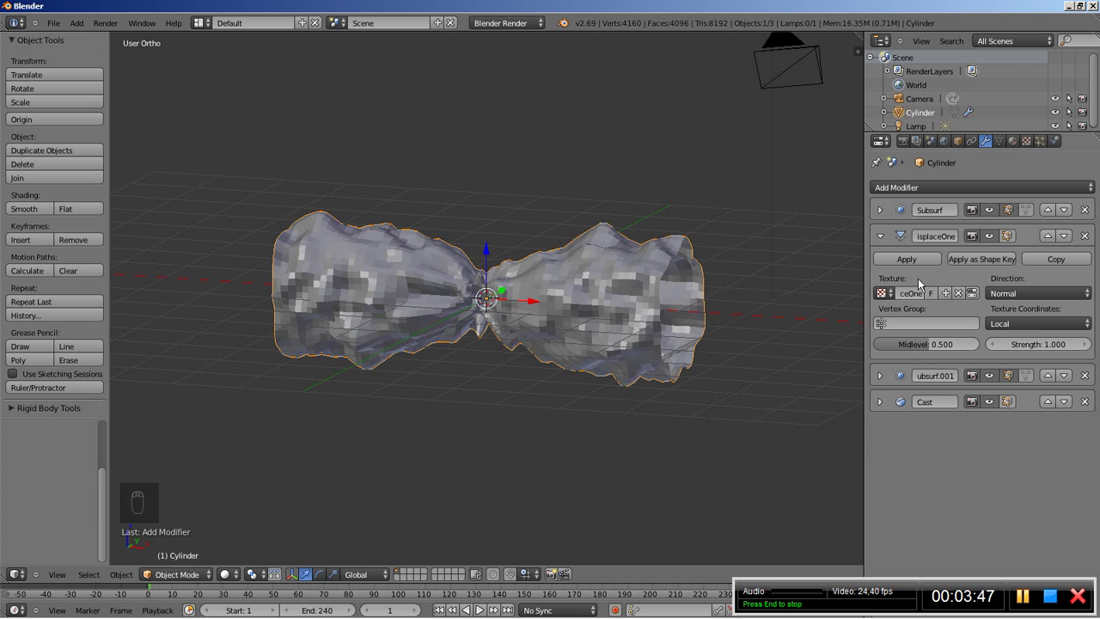
# Step: Add a third Subdivision Surface modifier with its settings collapsed, and apply smooth shading to the cylinder
pyautogui.click(929, 184)
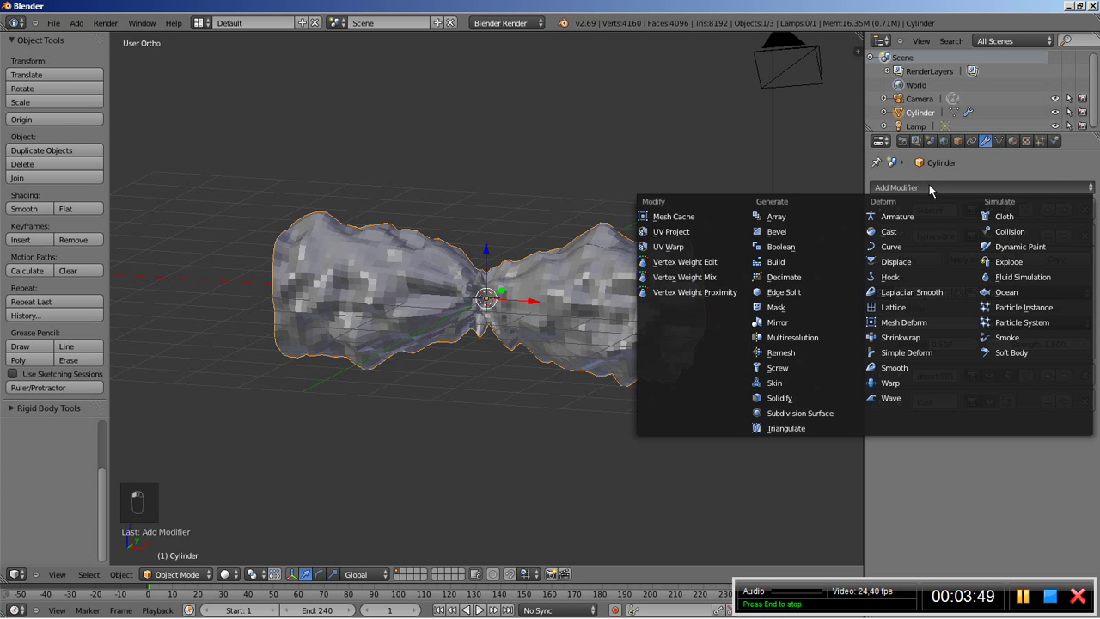
pyautogui.click(819, 418)
pyautogui.scroll(2, 599, 343)
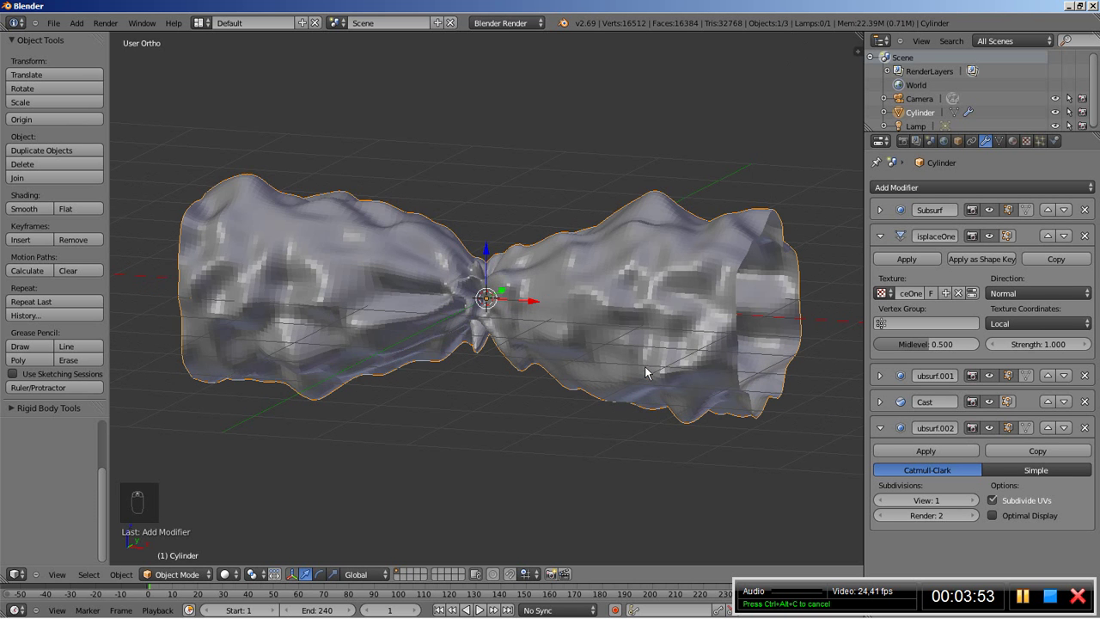
pyautogui.moveTo(600, 343); pyautogui.dragTo(581, 371, button='middle')
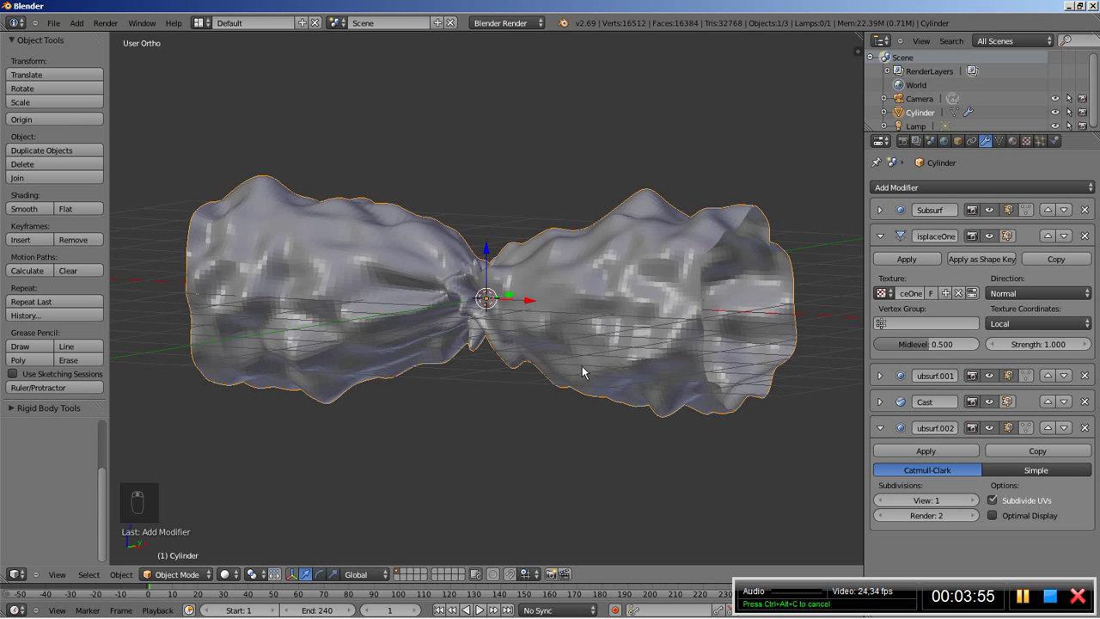
pyautogui.click(24, 210)
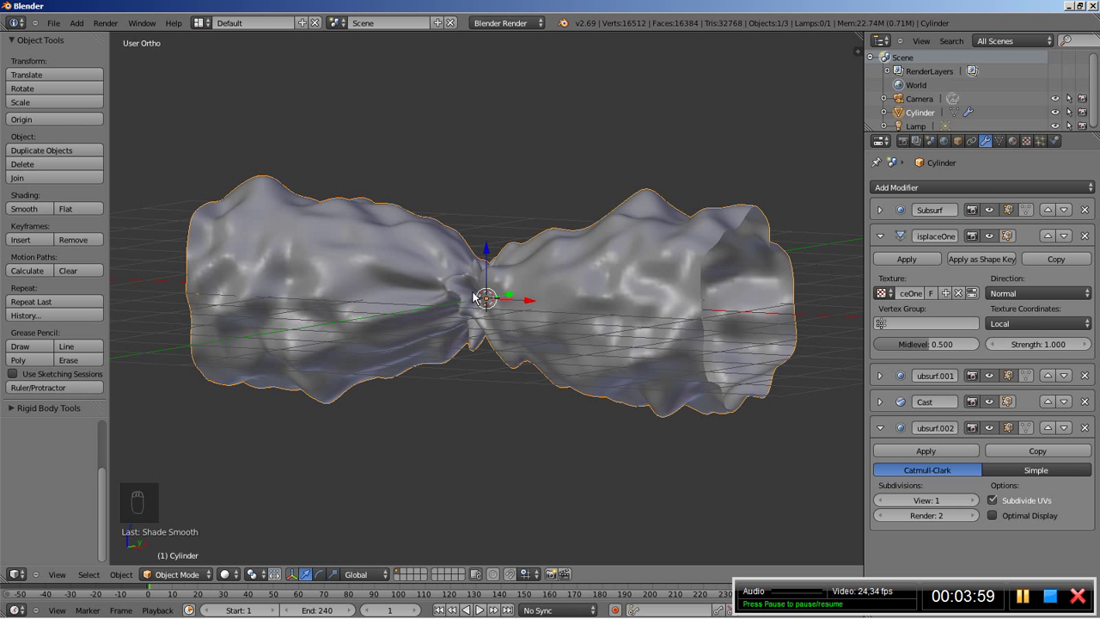
pyautogui.click(879, 428)
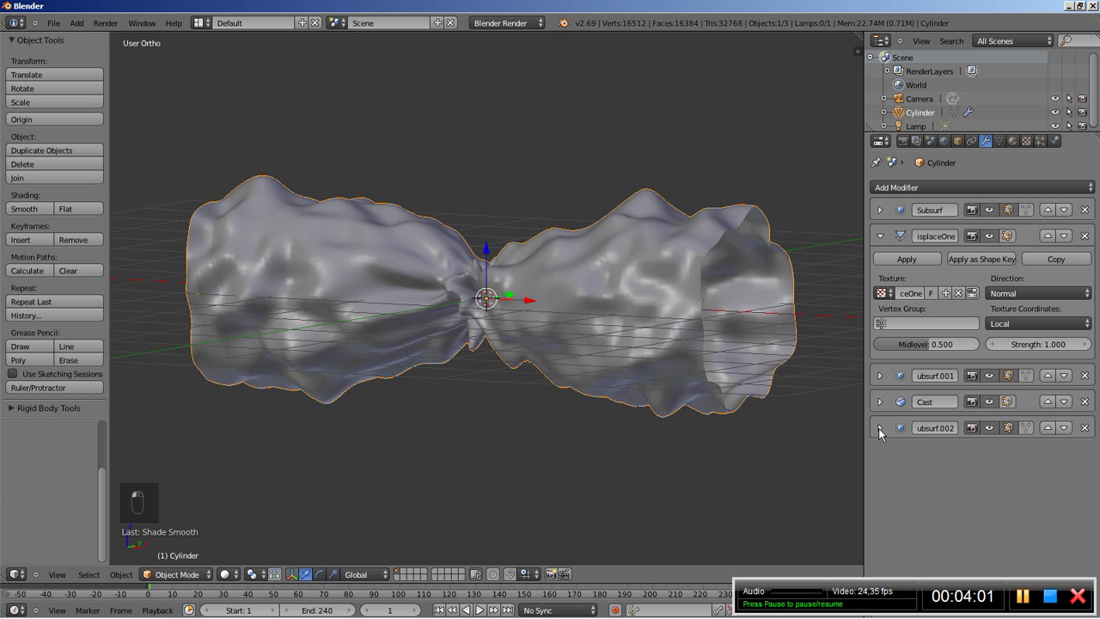
# Step: Add a second Displace modifier to the cylinder, named DisplaceTwo, and give it a new texture
pyautogui.click(921, 183)
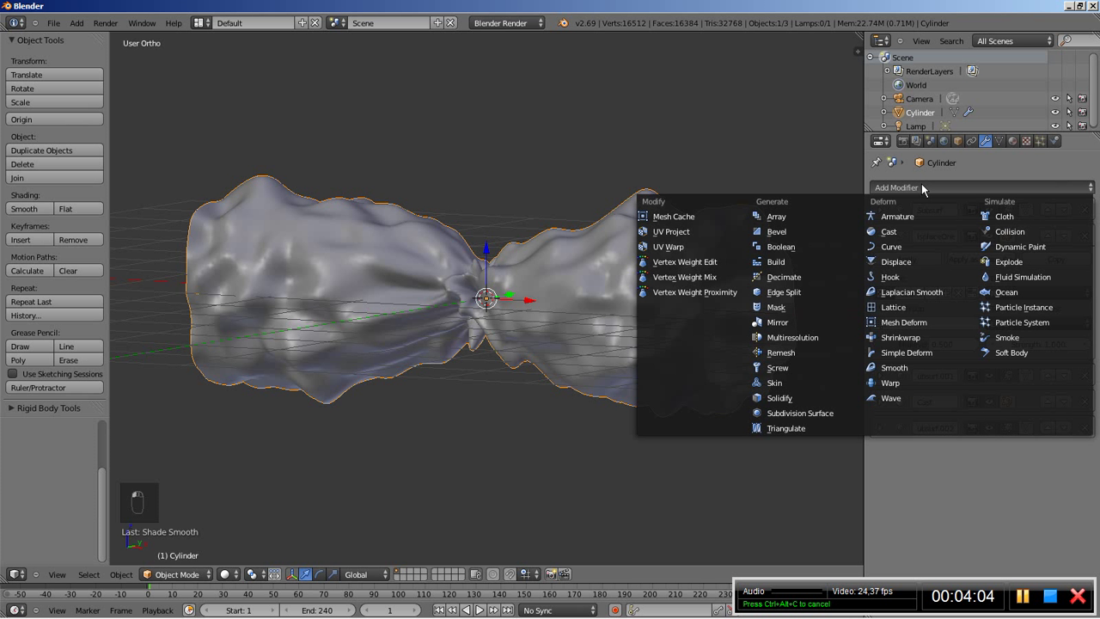
pyautogui.click(892, 262)
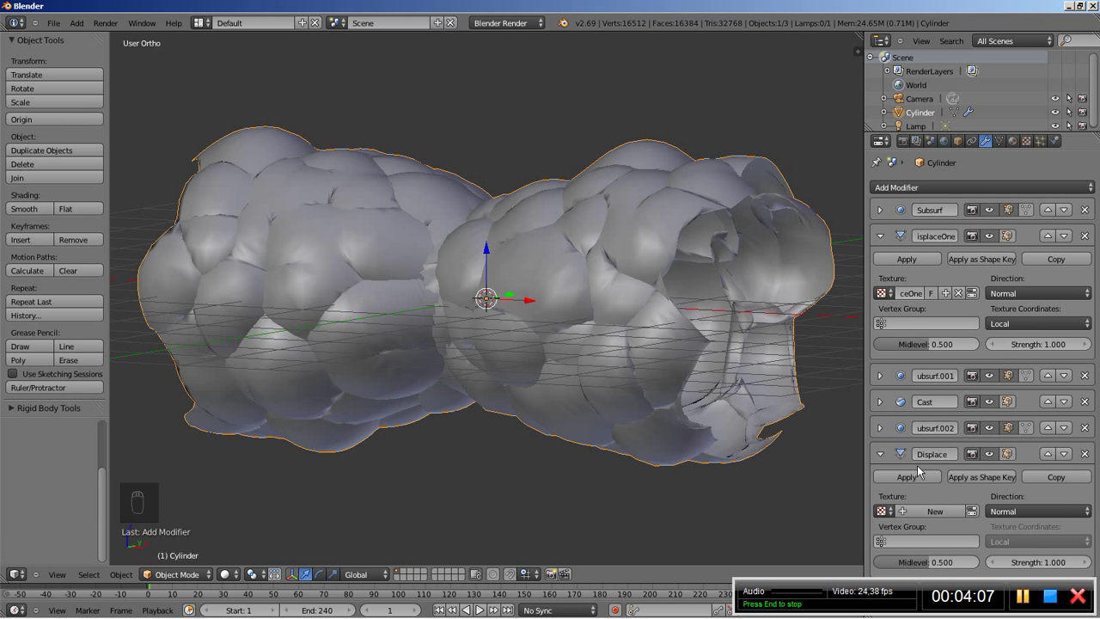
pyautogui.click(951, 457)
pyautogui.write('Tw')
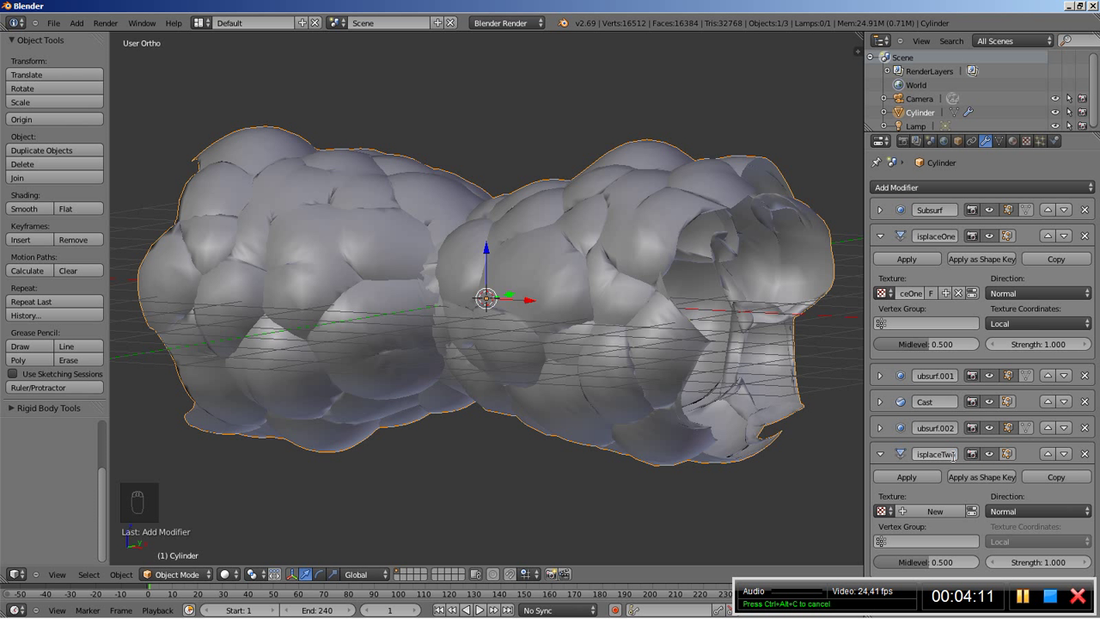
pyautogui.write('o')
pyautogui.press('Return')
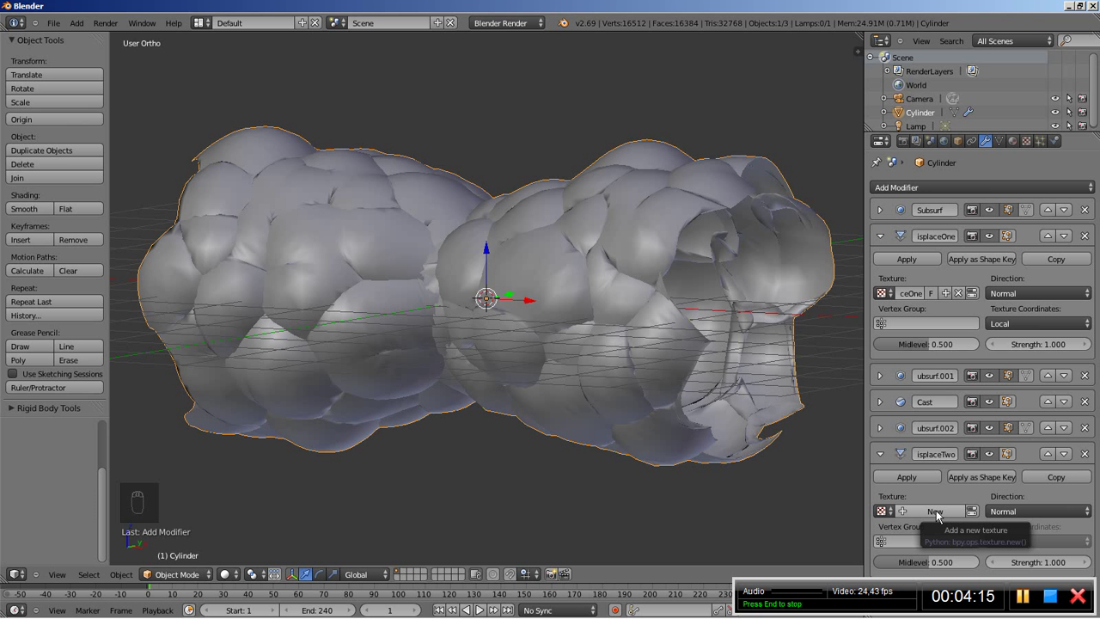
pyautogui.click(936, 512)
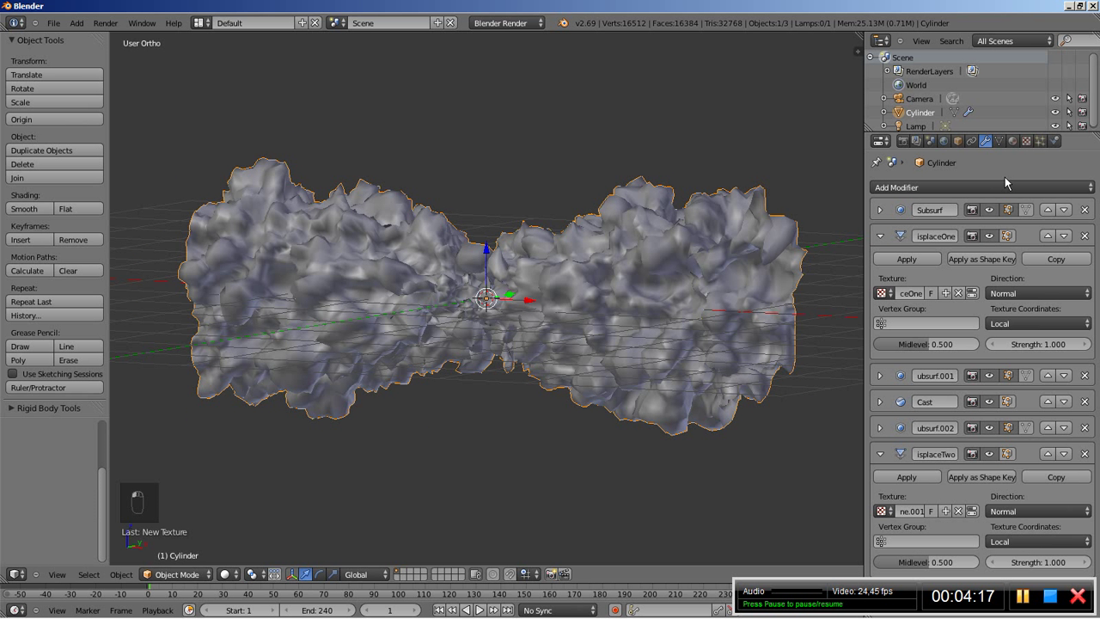
# Step: Open the texture used by the DisplaceTwo modifier and rename it DisplaceTwo
pyautogui.click(1025, 141)
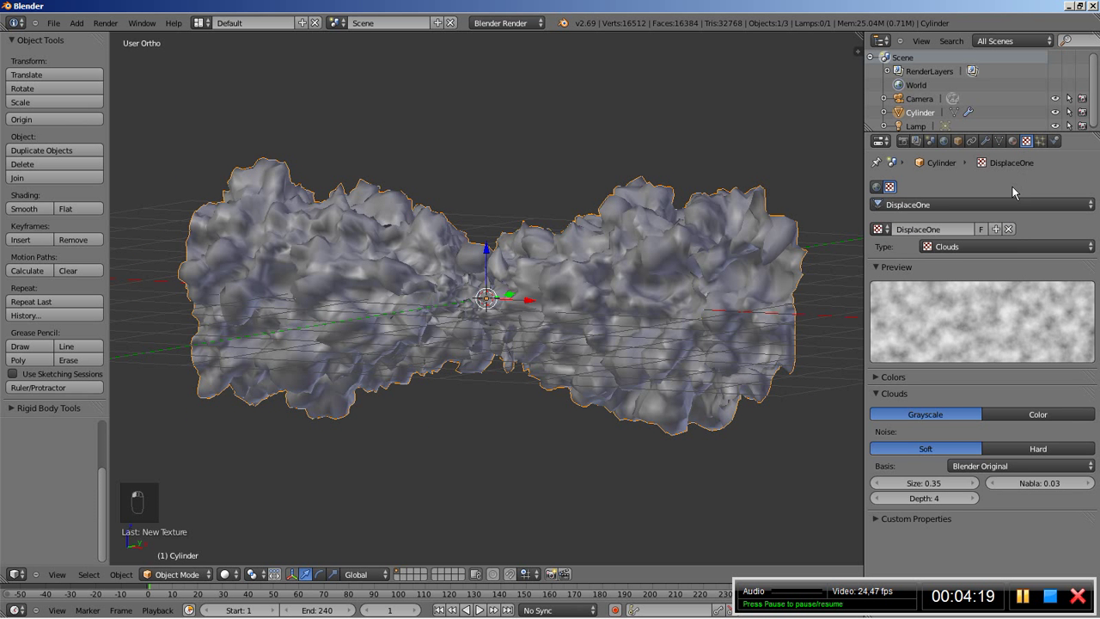
pyautogui.click(983, 207)
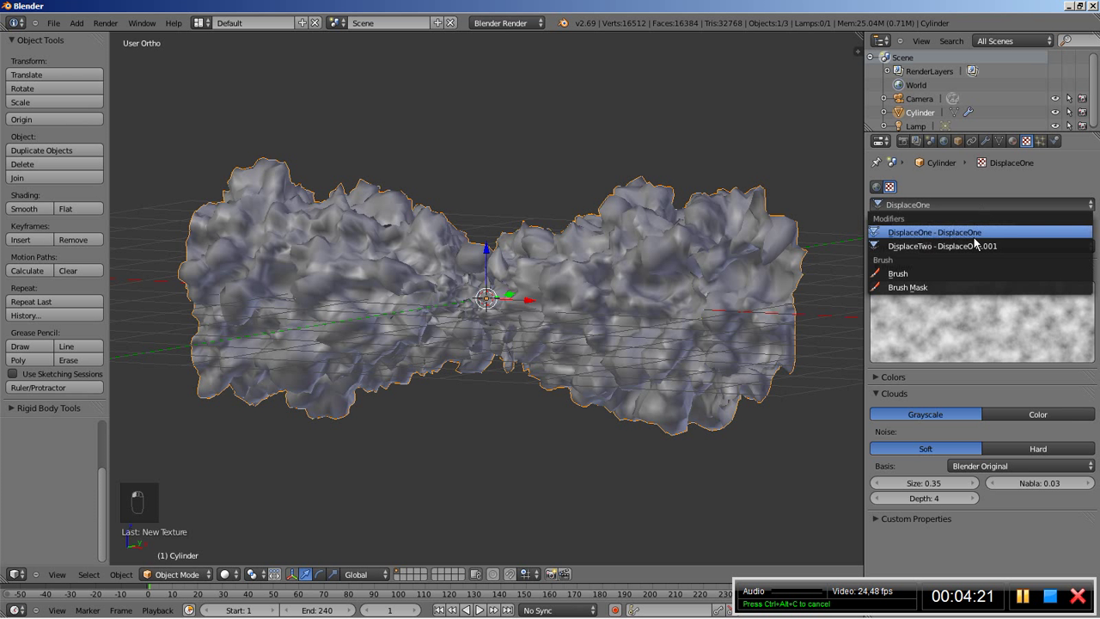
pyautogui.click(972, 246)
pyautogui.doubleClick(963, 230)
pyautogui.write('Two')
pyautogui.press('Return')
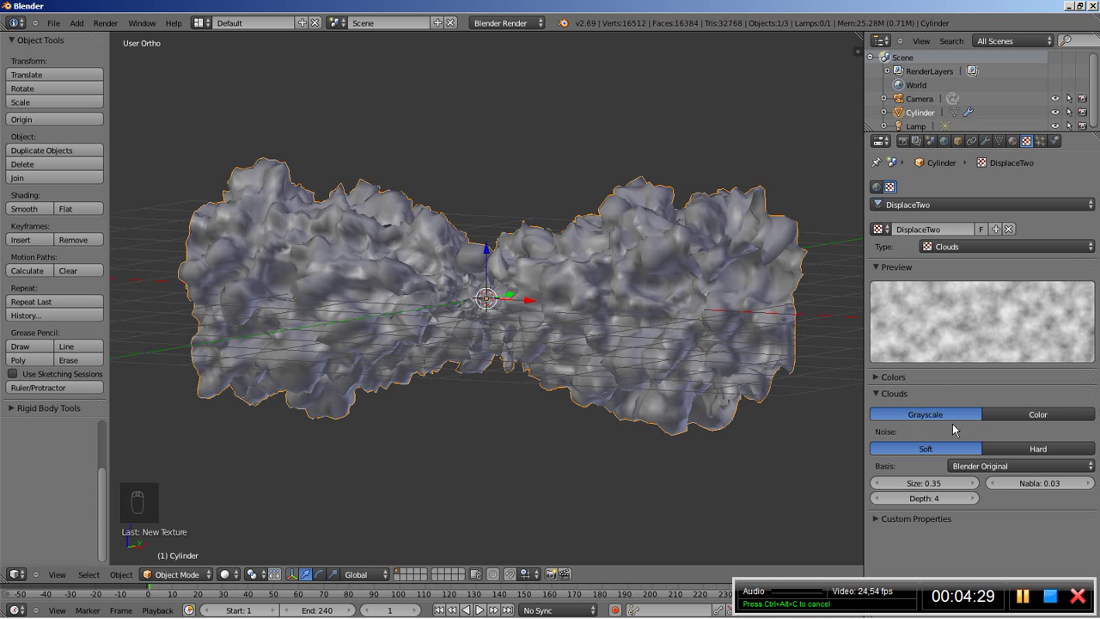
# Step: Set the DisplaceTwo clouds texture's noise basis to Voronoi F4 and its size to 0.25
pyautogui.click(989, 467)
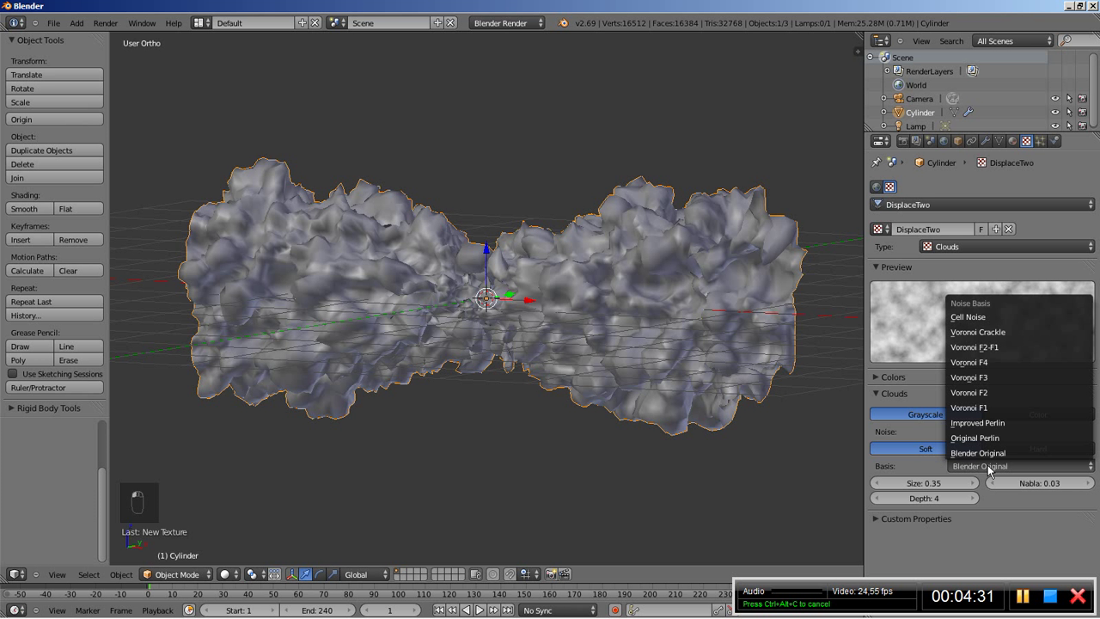
pyautogui.click(994, 365)
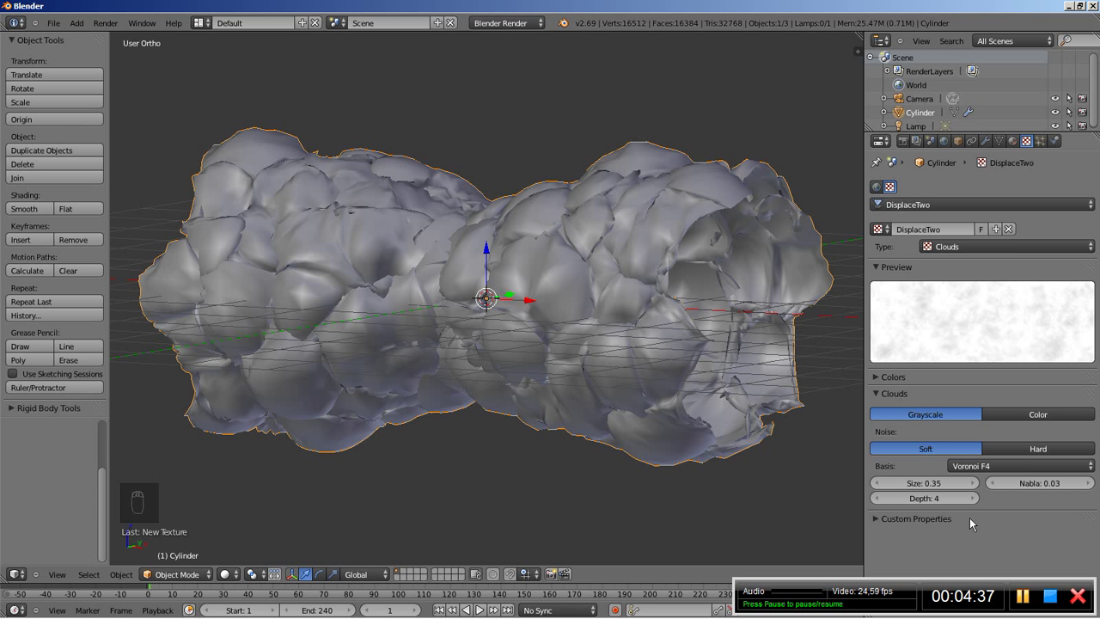
pyautogui.click(877, 486)
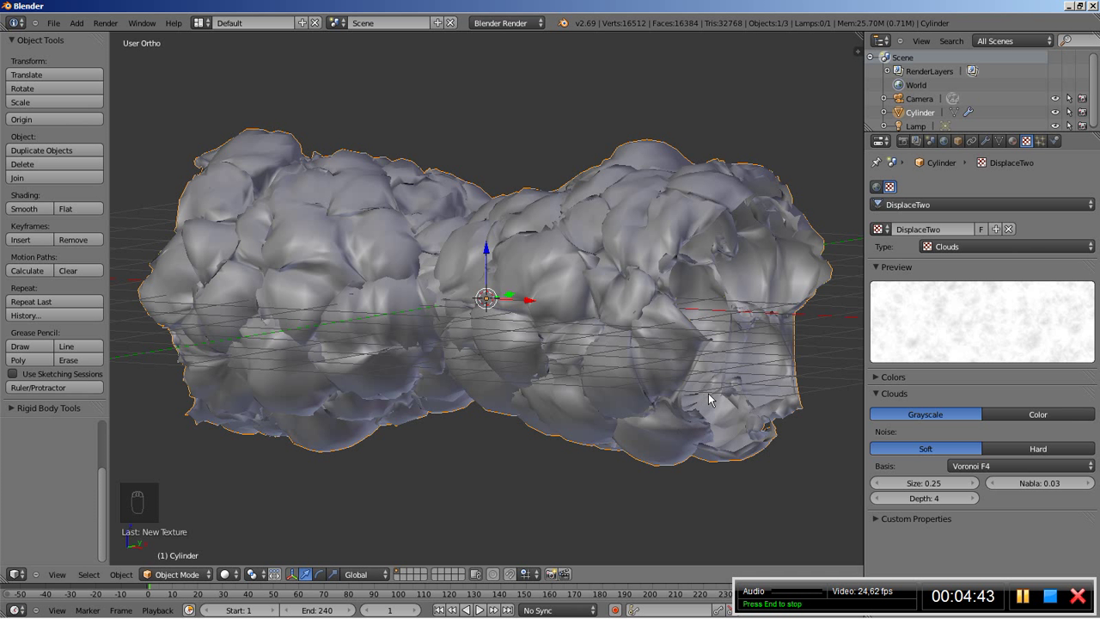
# Step: Set the strength of the cylinder's DisplaceTwo modifier to 0.3
pyautogui.click(985, 142)
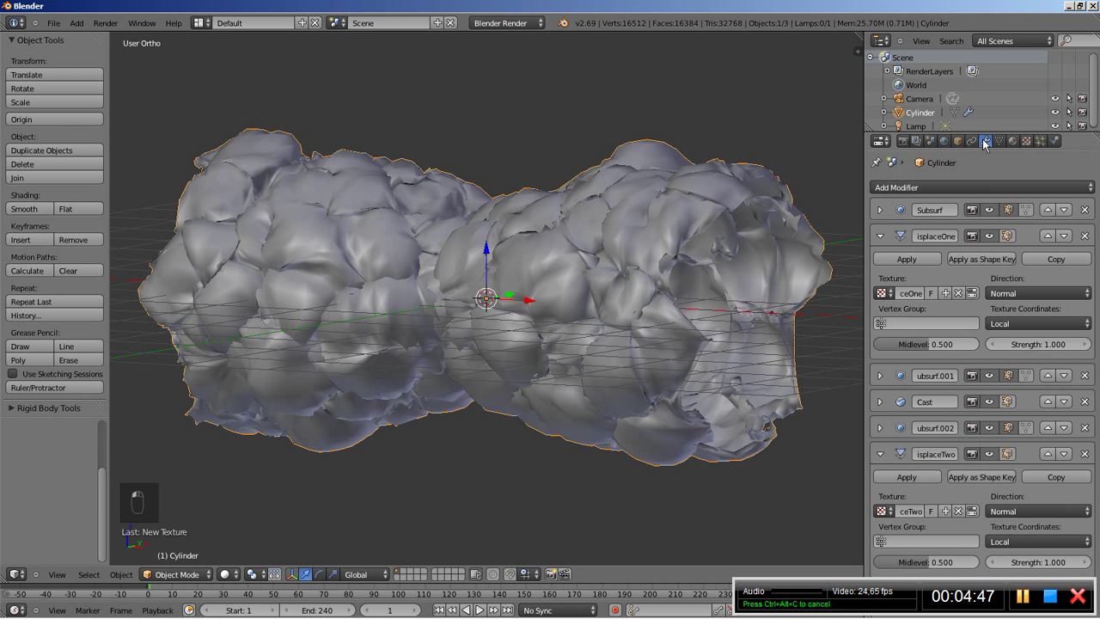
pyautogui.click(1039, 564)
pyautogui.write('0.3')
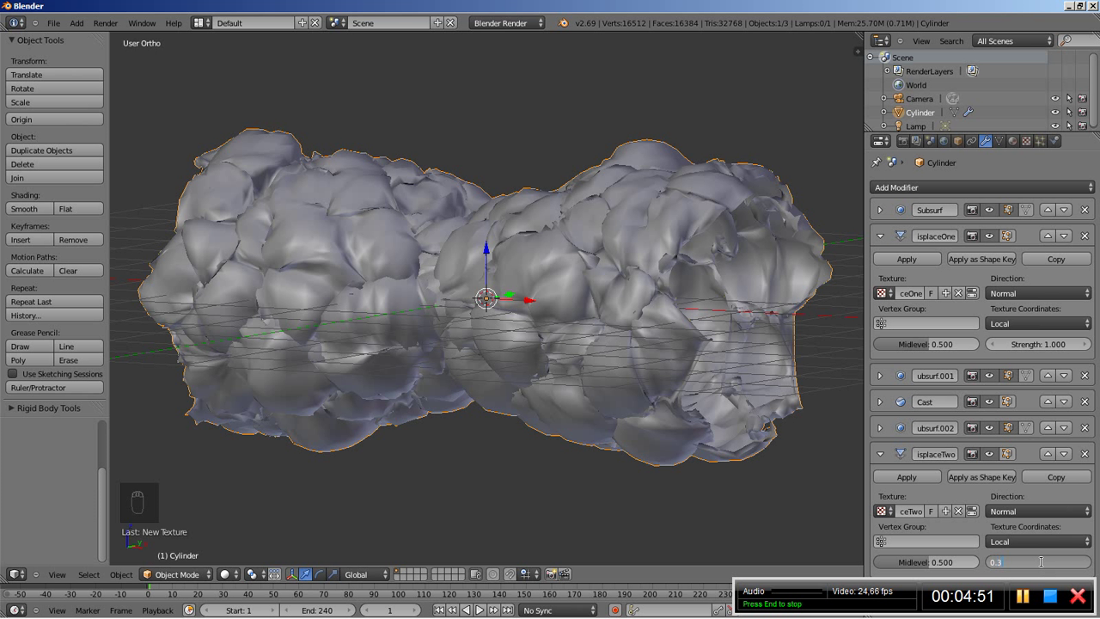
pyautogui.press('Return')
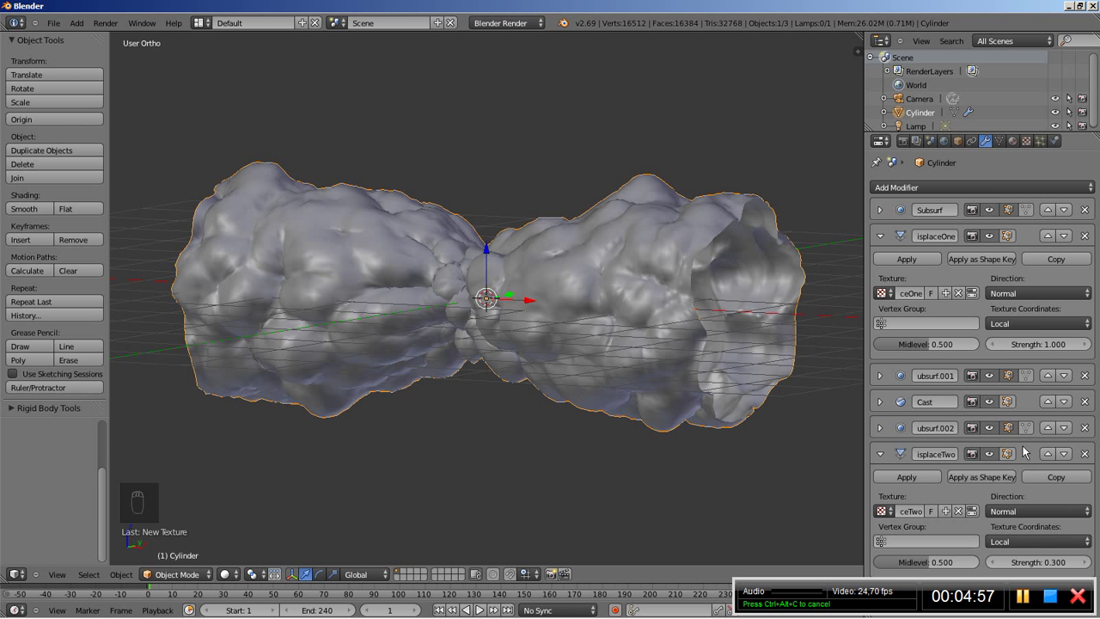
# Step: Add a fourth Subdivision Surface modifier to the end of the cylinder's modifier stack
pyautogui.click(925, 184)
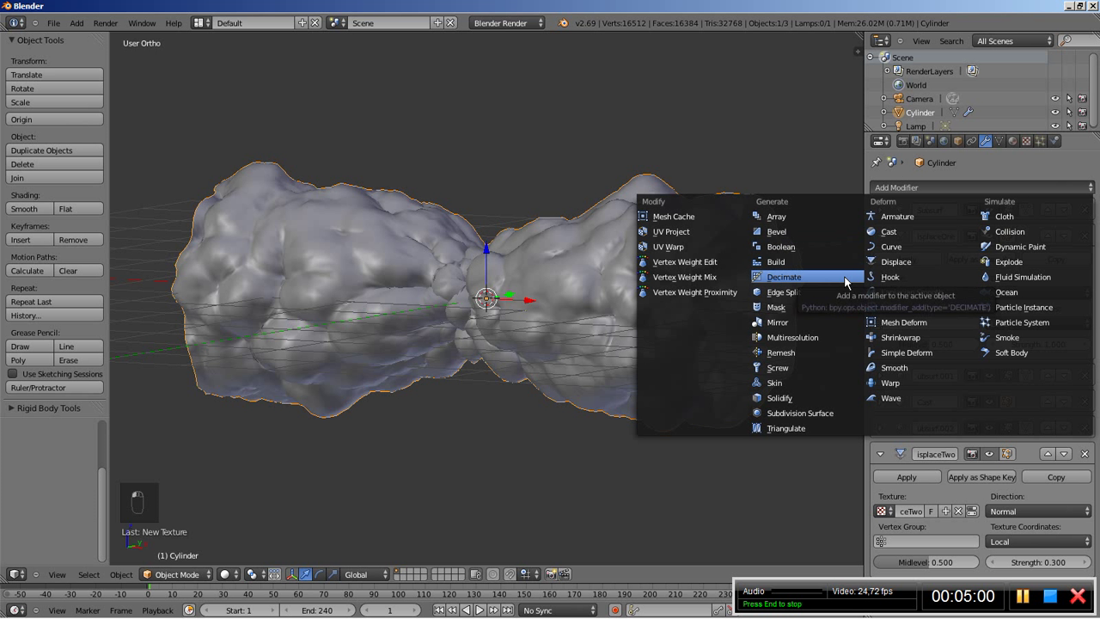
pyautogui.click(834, 414)
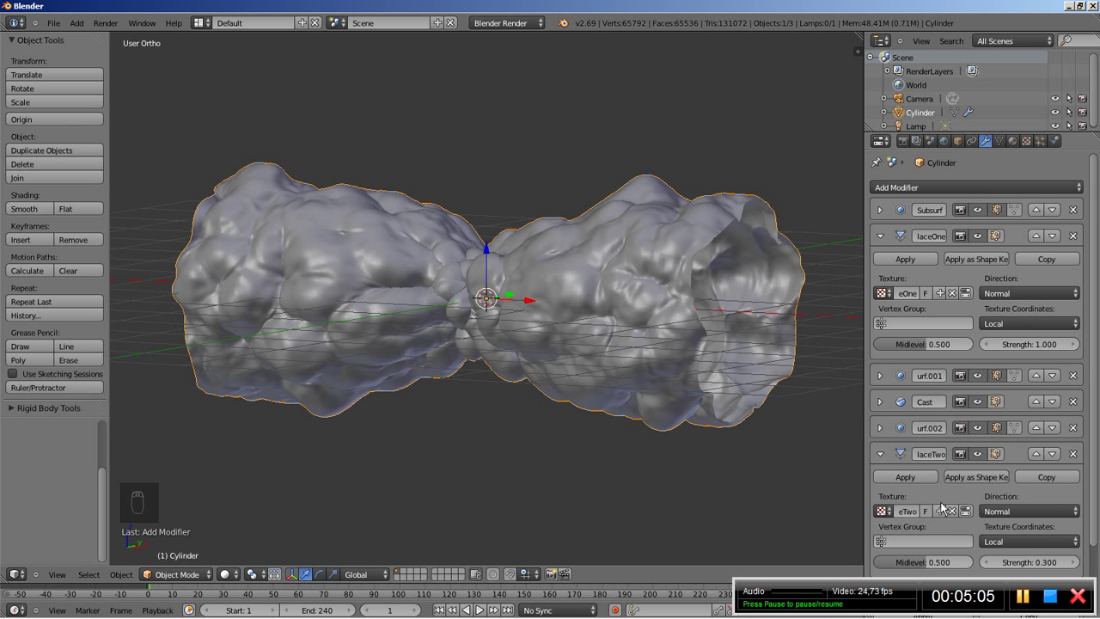
pyautogui.scroll(-3, 944, 509)
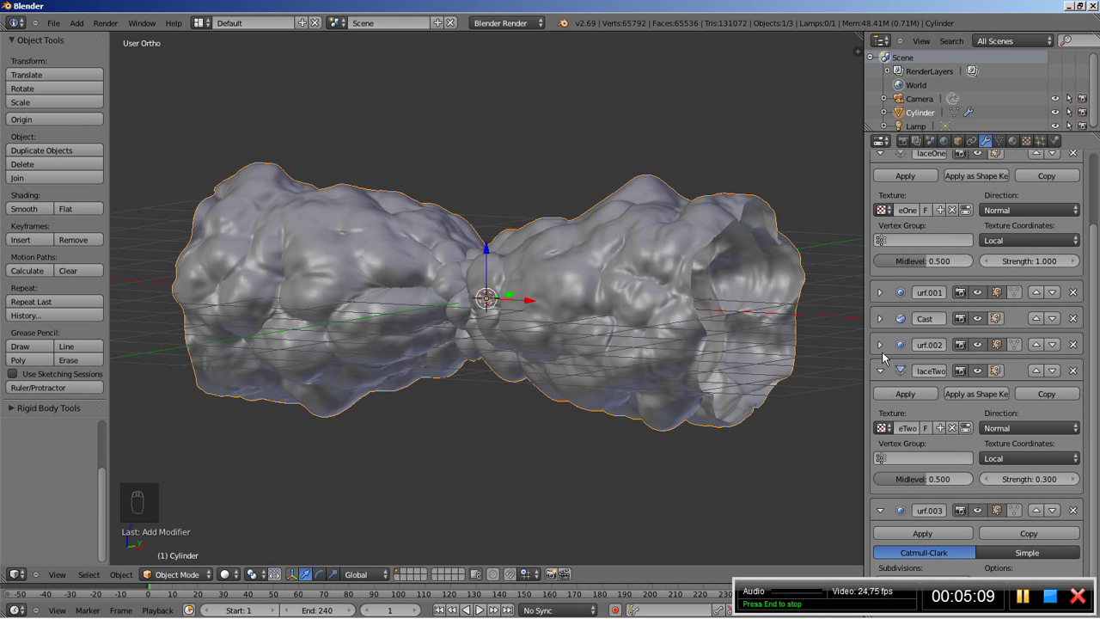
# Step: Frame the cylinder in the front orthographic view and align the camera to that view
pyautogui.moveTo(428, 255); pyautogui.dragTo(406, 282, button='middle')
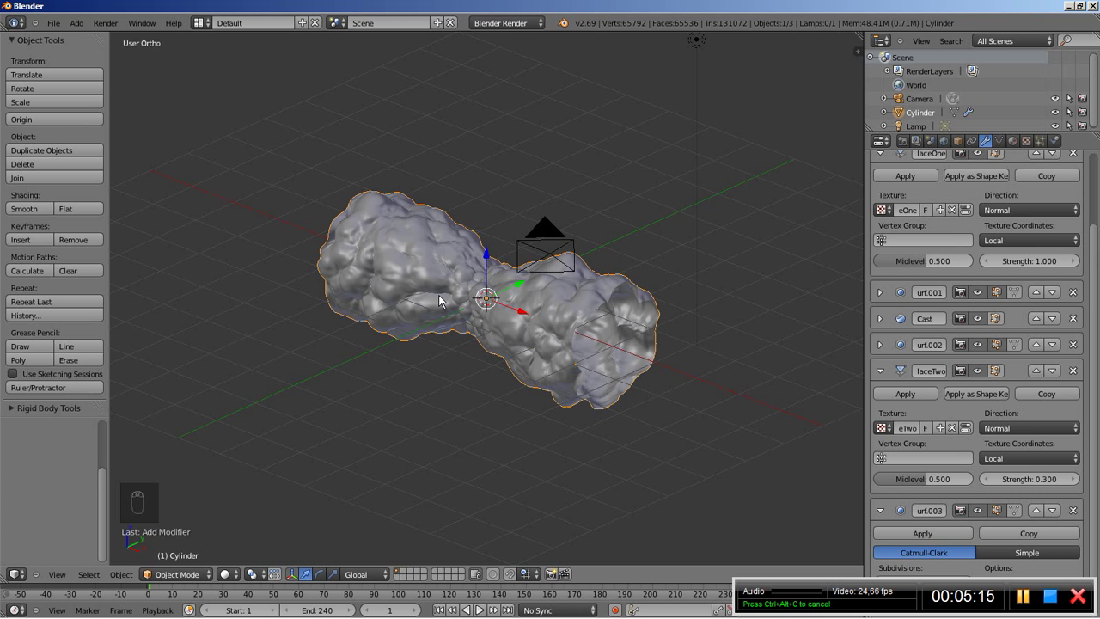
pyautogui.press('KP_1')
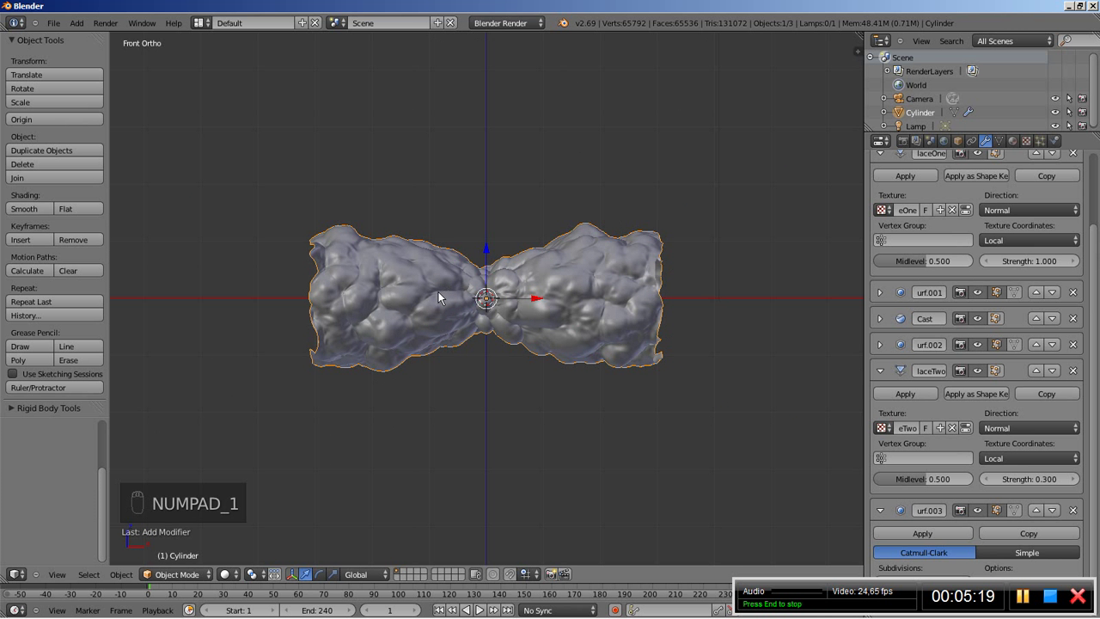
pyautogui.press('KP_5')
pyautogui.press('KP_5')
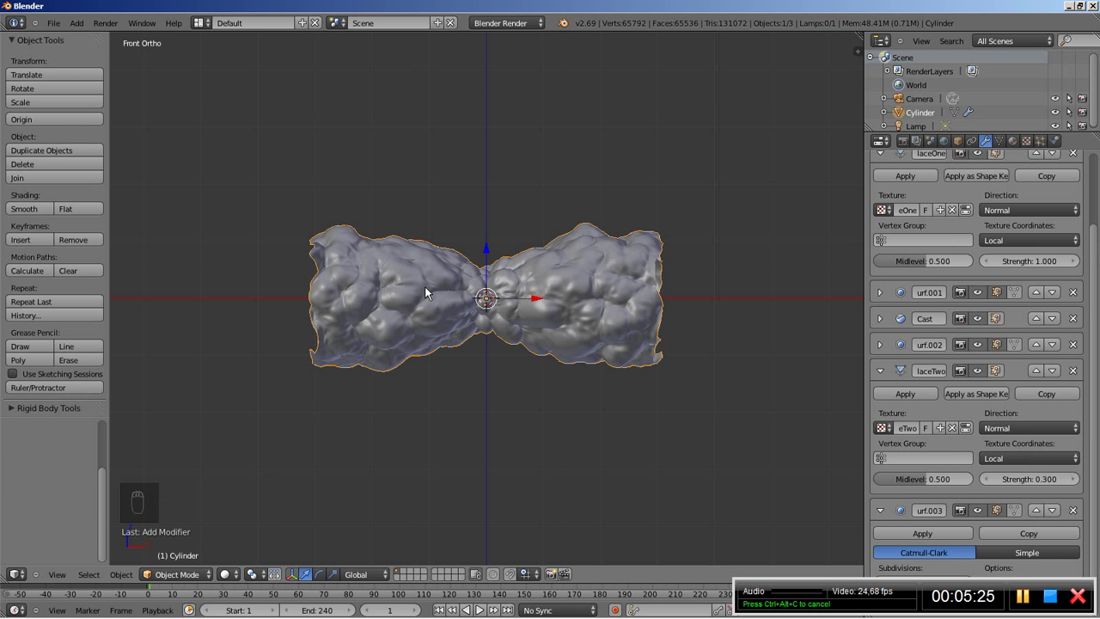
pyautogui.press('KP_Decimal')
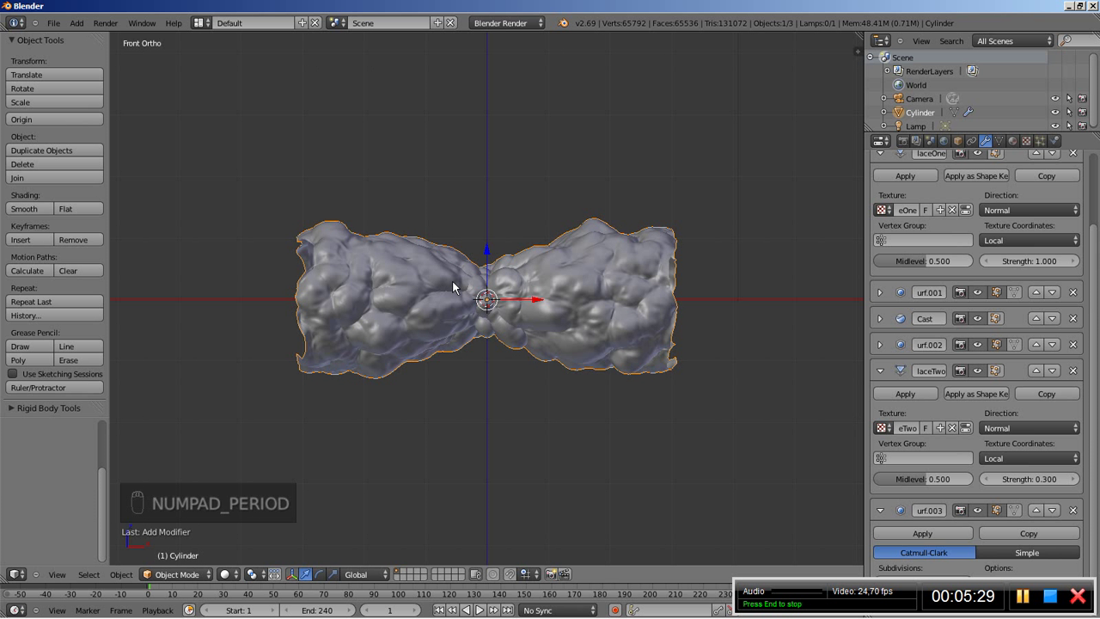
pyautogui.press('ctrl+alt+KP_0')
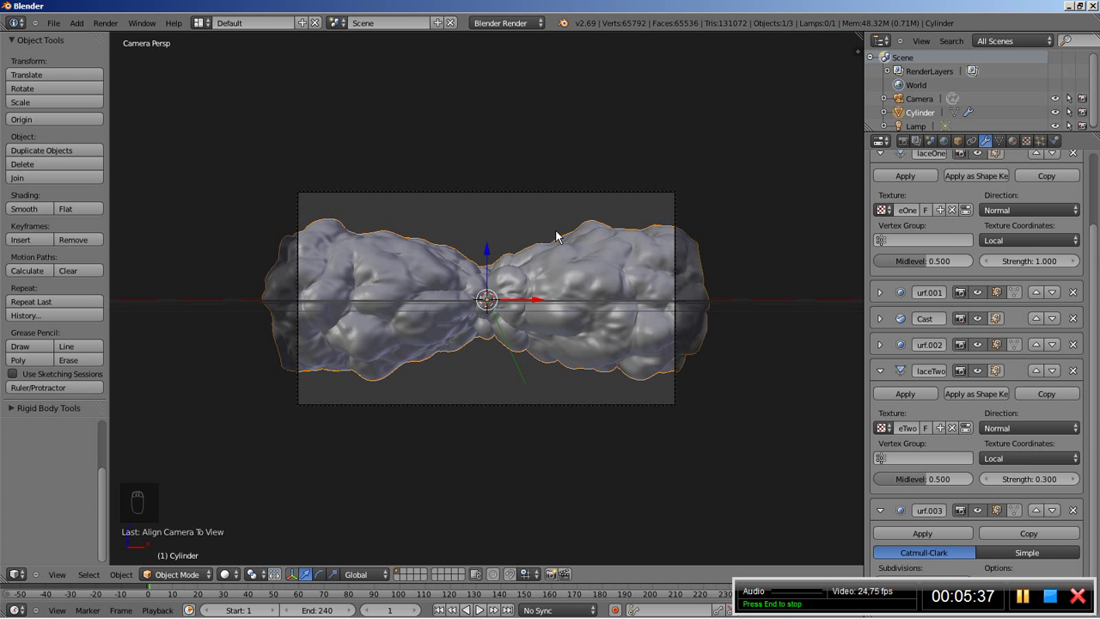
# Step: Select the camera and set its location to X 0, Y -6 and Z 0
pyautogui.rightClick(612, 196)
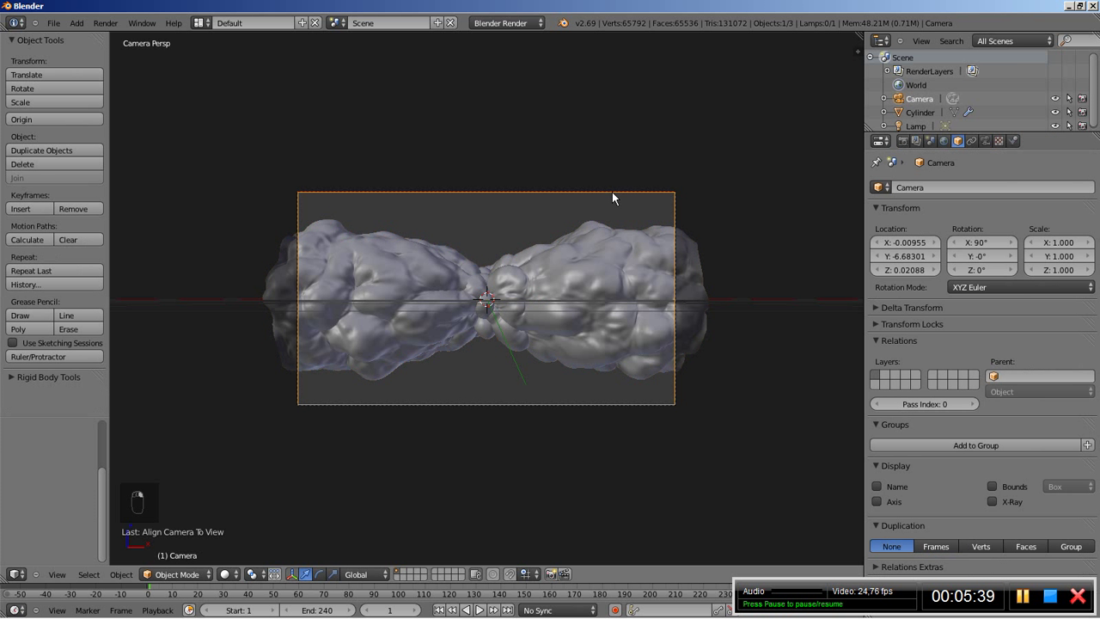
pyautogui.click(900, 243)
pyautogui.write('0')
pyautogui.press('Return')
pyautogui.click(899, 269)
pyautogui.write('000')
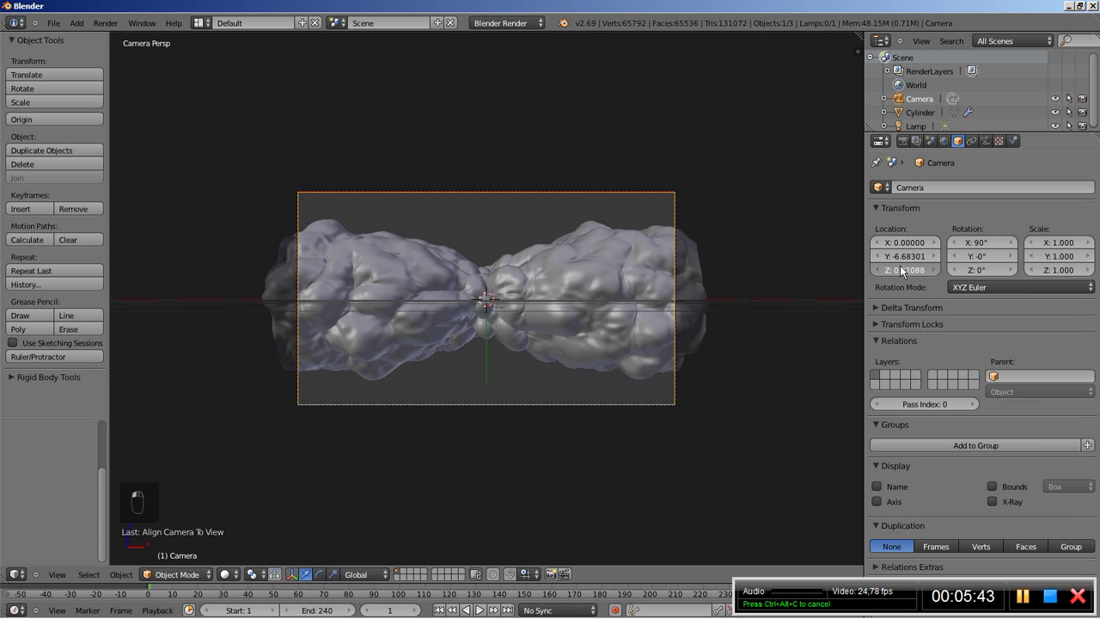
pyautogui.press('Return')
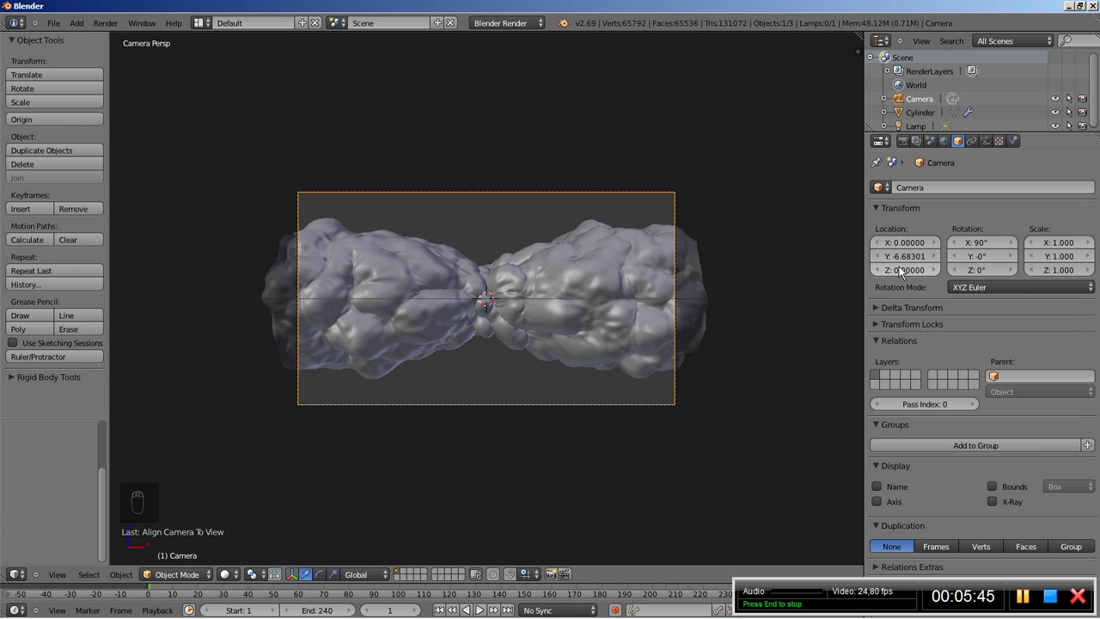
pyautogui.click(903, 256)
pyautogui.write('-6')
pyautogui.press('Return')
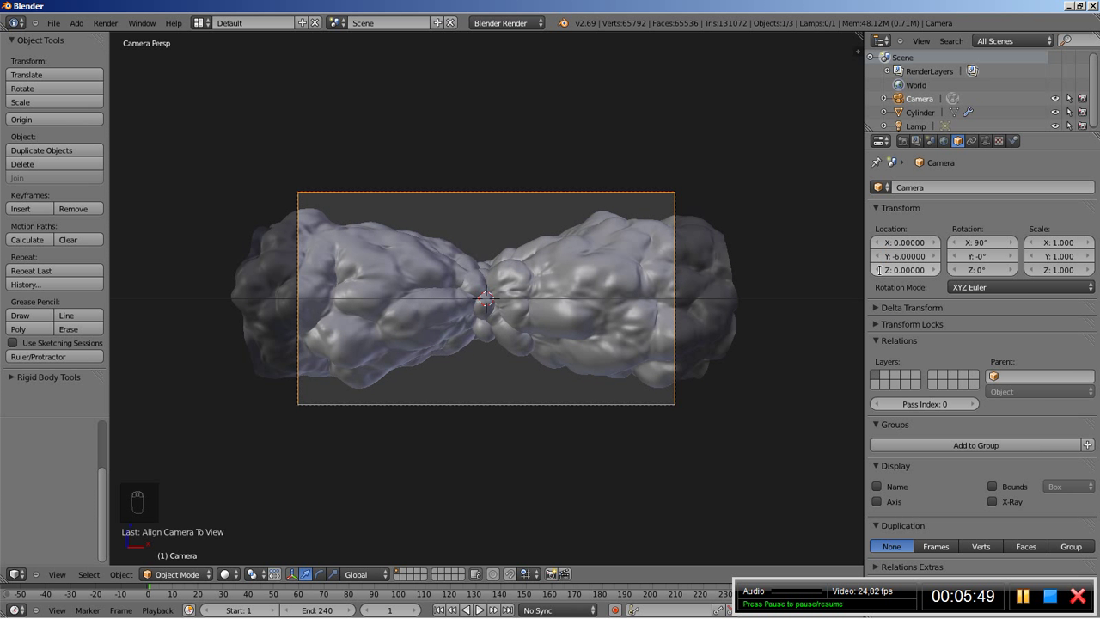
# Step: Select the lamp and clear its location and rotation
pyautogui.scroll(-5, 563, 299)
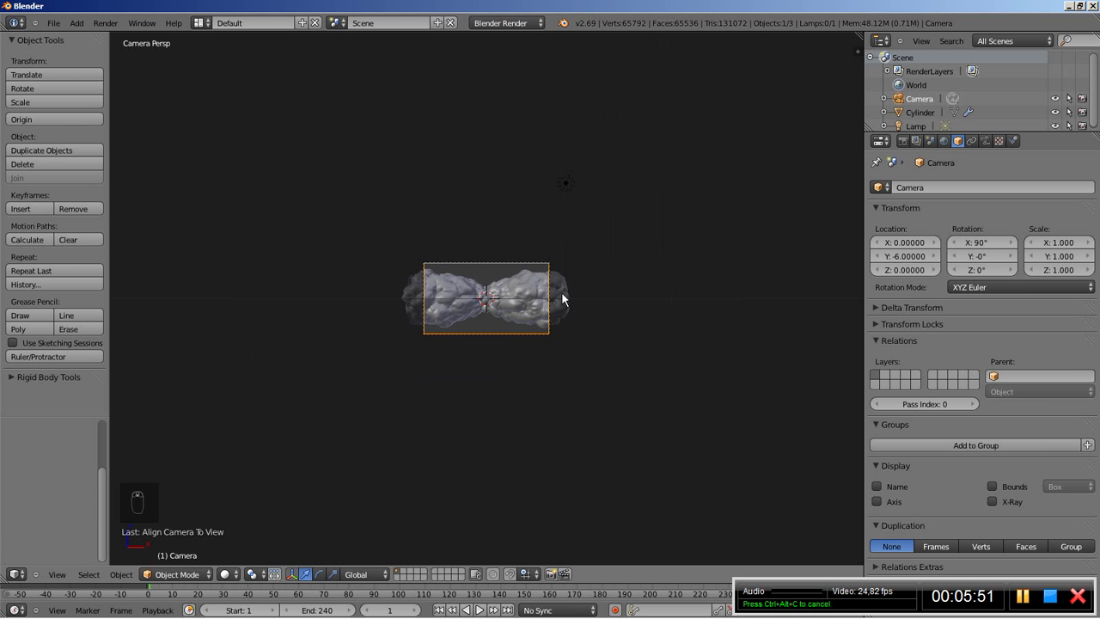
pyautogui.rightClick(566, 183)
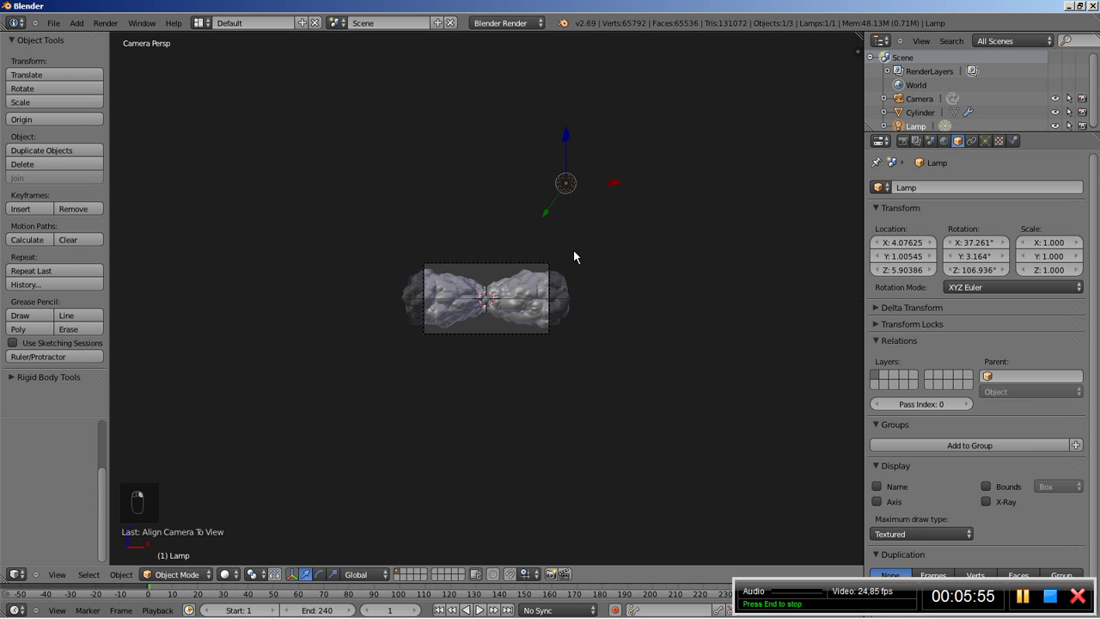
pyautogui.hotkey('alt', 'g')
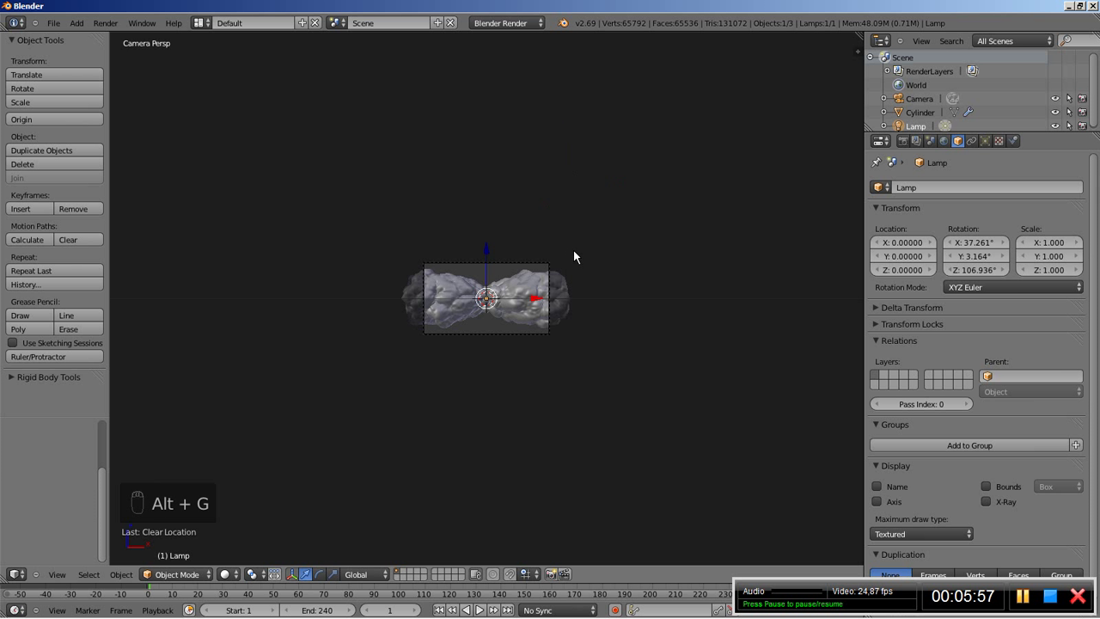
pyautogui.hotkey('alt', 'r')
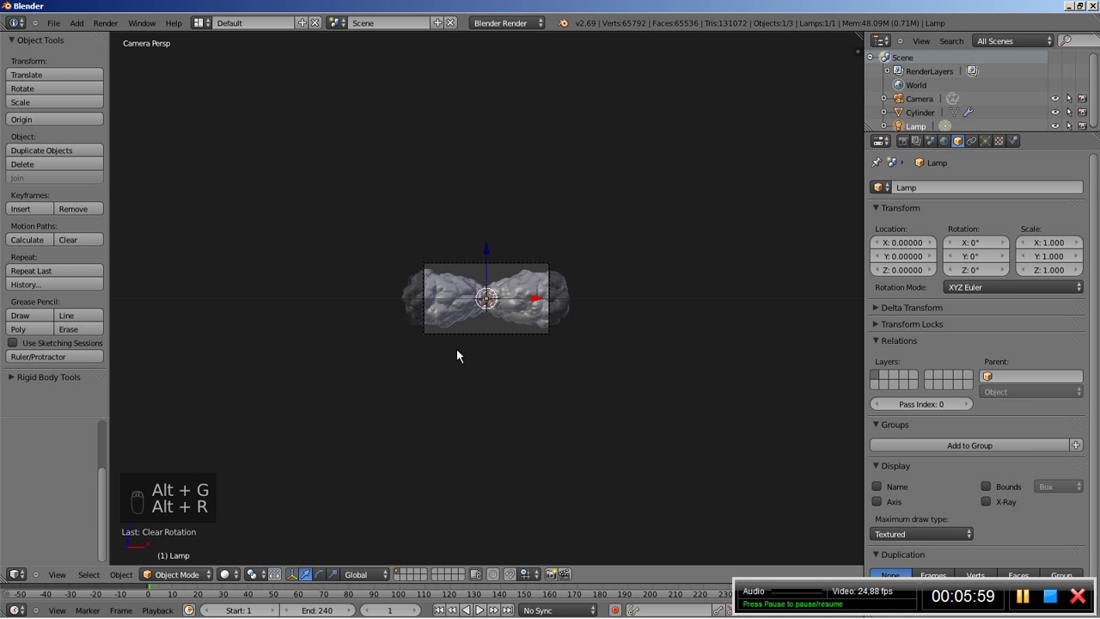
# Step: Move the lamp to X 4, Y -3 from the top view, then raise it to Z 3 from the front view
pyautogui.press('KP_7')
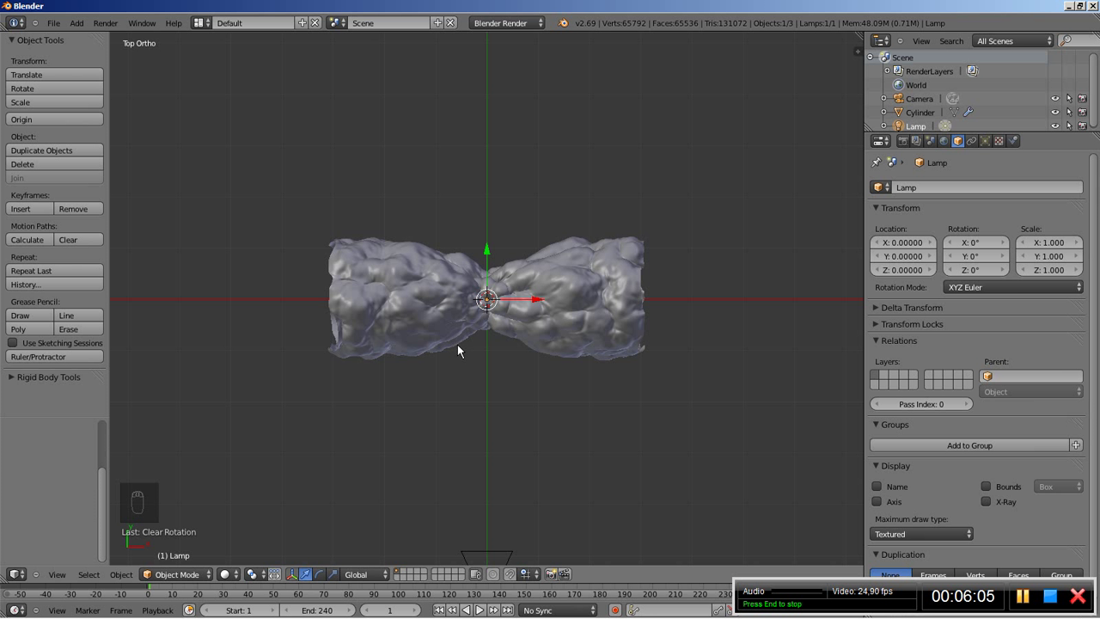
pyautogui.press('g')
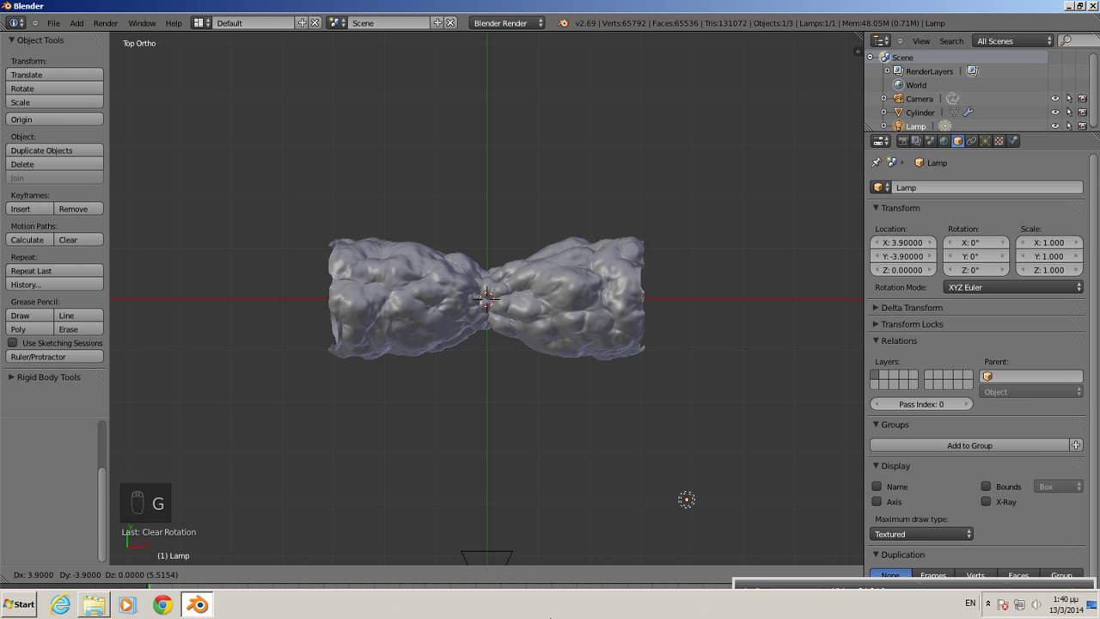
pyautogui.click(542, 571)
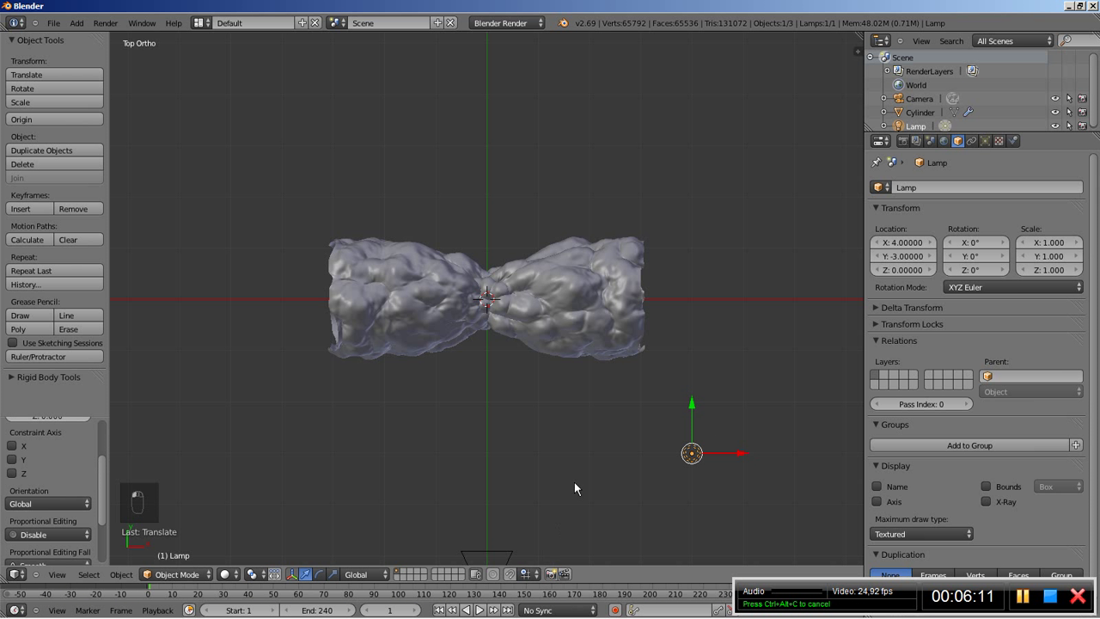
pyautogui.press('KP_1')
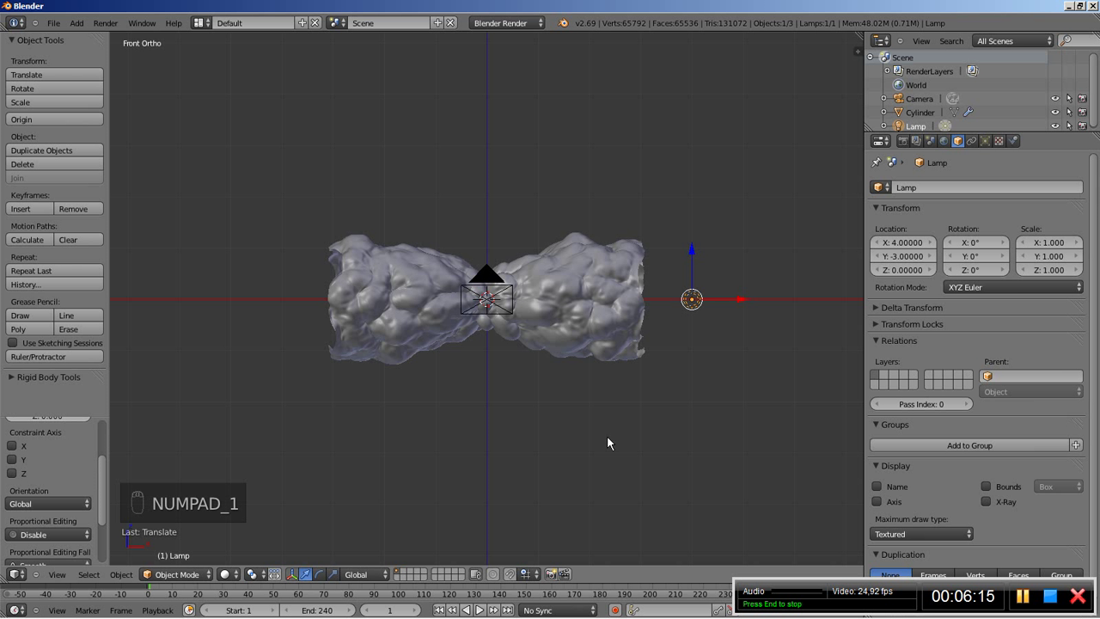
pyautogui.press('g')
pyautogui.press('z')
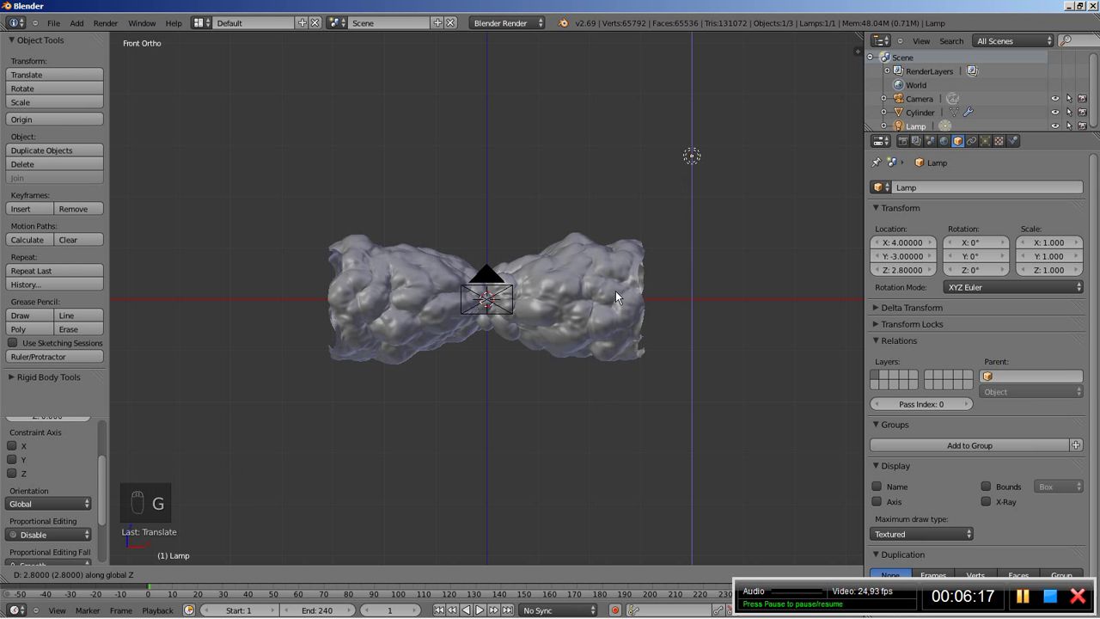
pyautogui.click(616, 282)
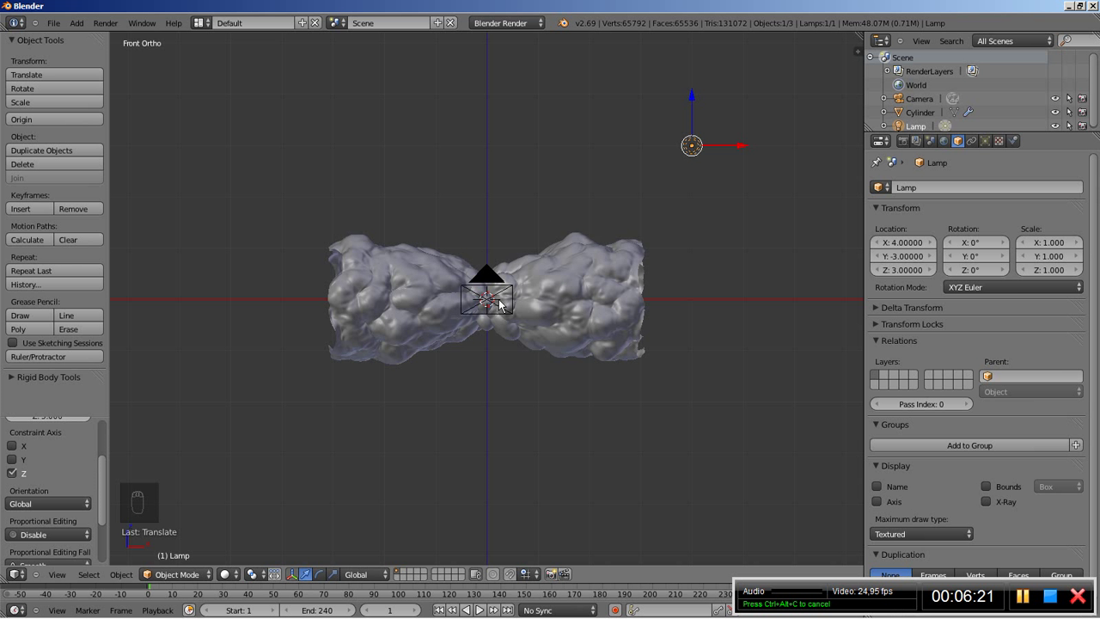
# Step: Return to the camera view and add an Empty object to the scene
pyautogui.press('KP_0')
pyautogui.scroll(4, 496, 311)
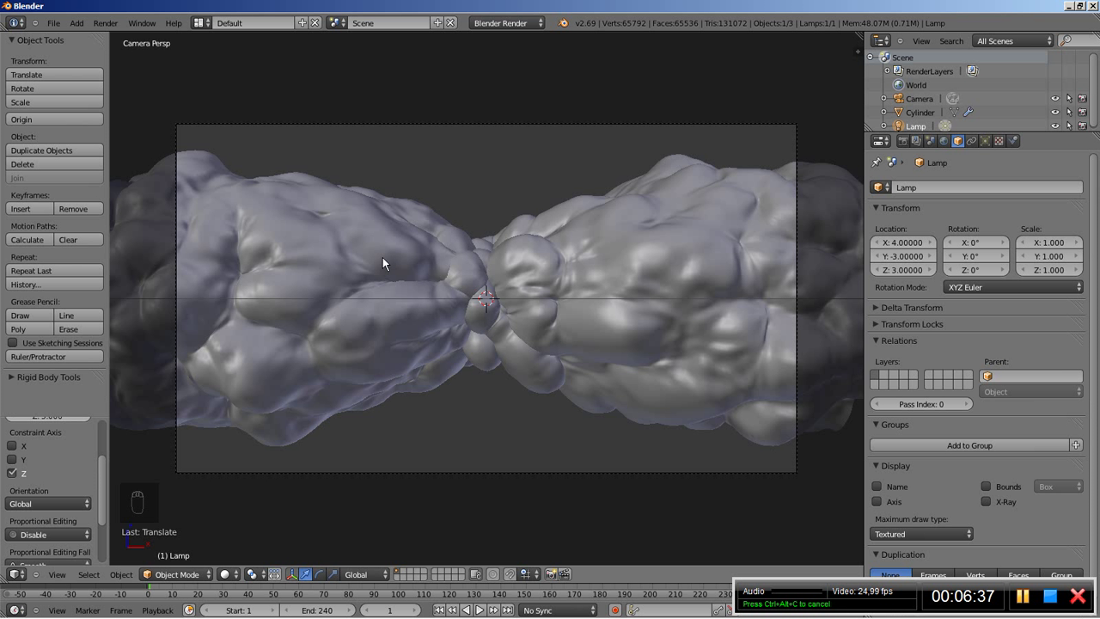
pyautogui.hotkey('shift', 'a')
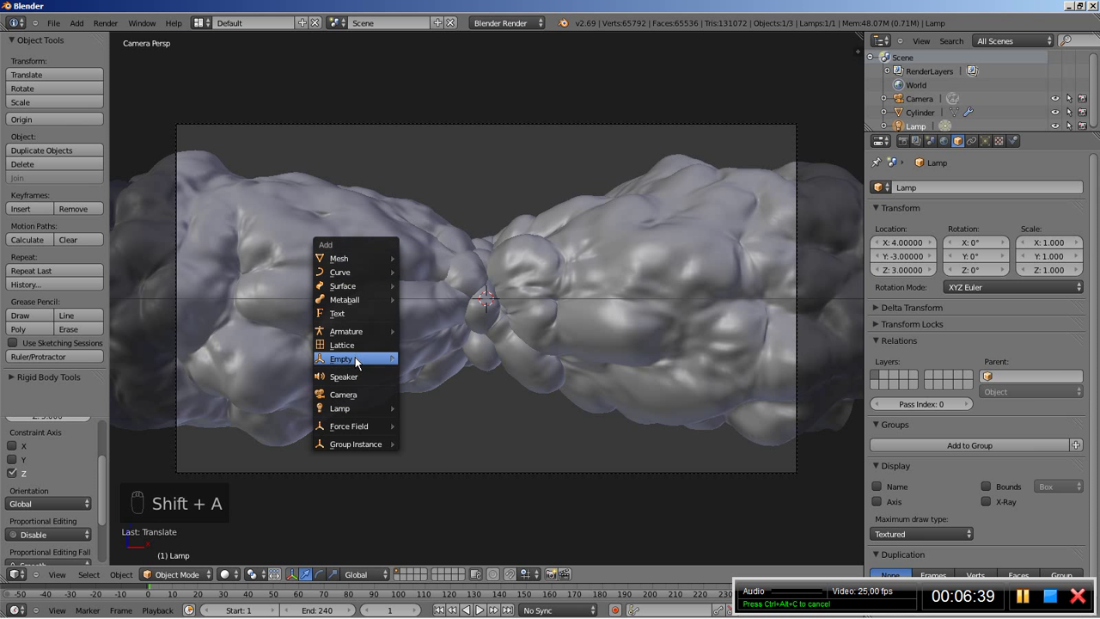
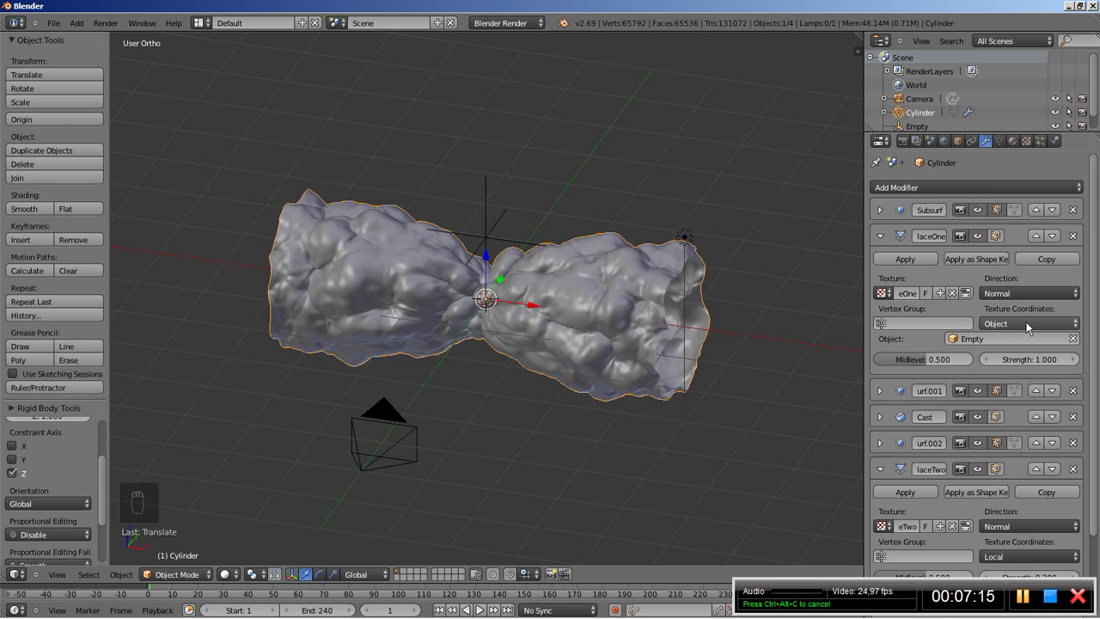
# Step: Set the second Displace modifier's texture coordinates to Object and assign the Empty as its reference object
pyautogui.scroll(-3, 1094, 416)
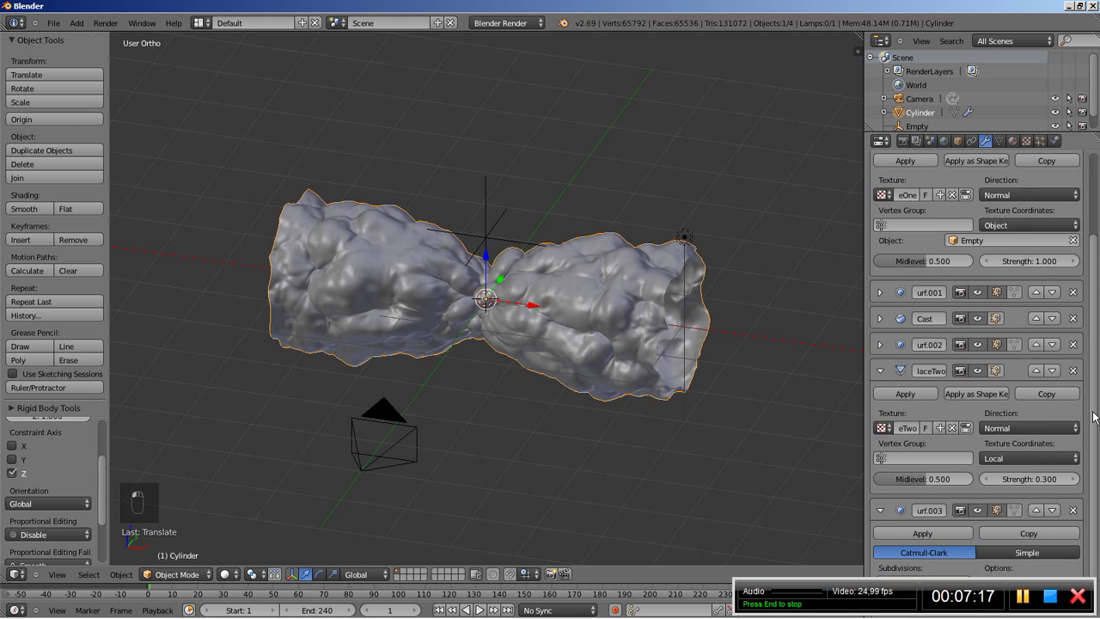
pyautogui.click(1032, 458)
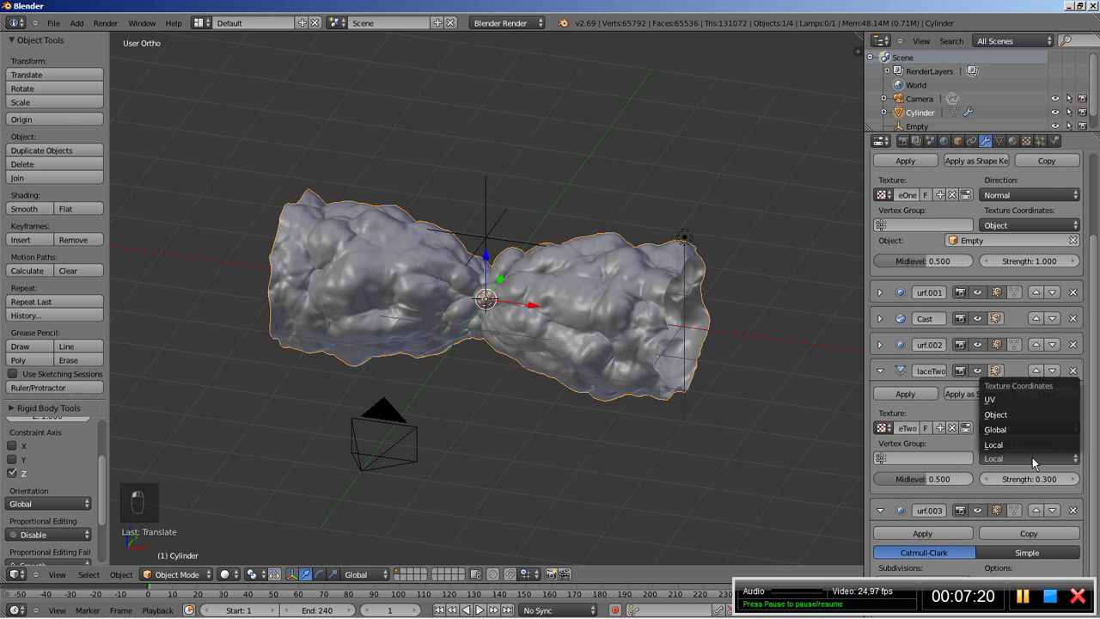
pyautogui.click(1016, 415)
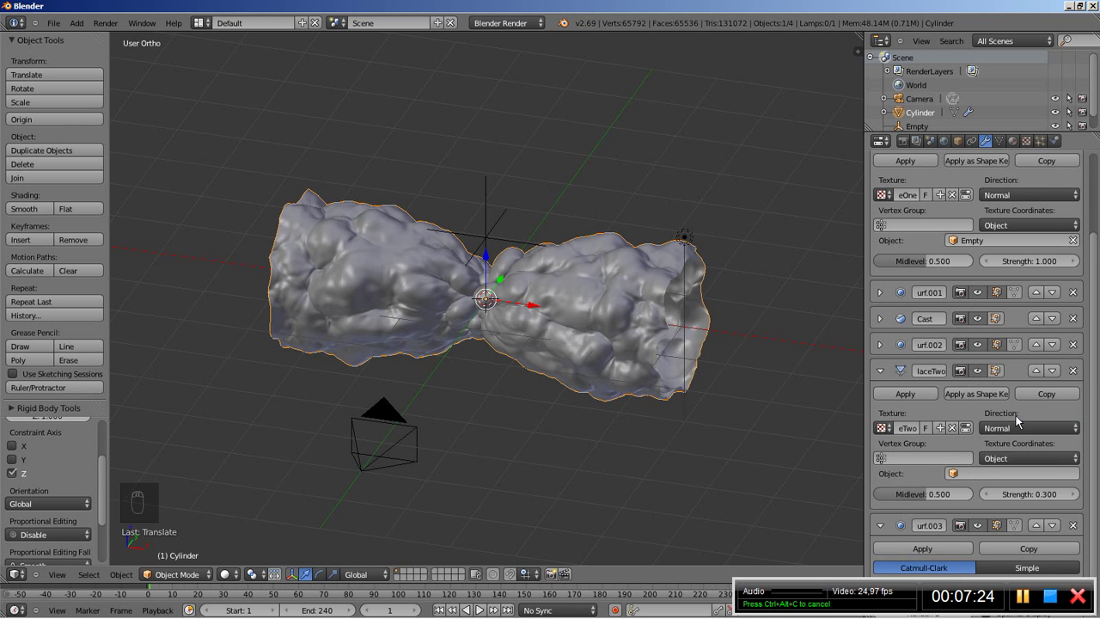
pyautogui.click(1000, 474)
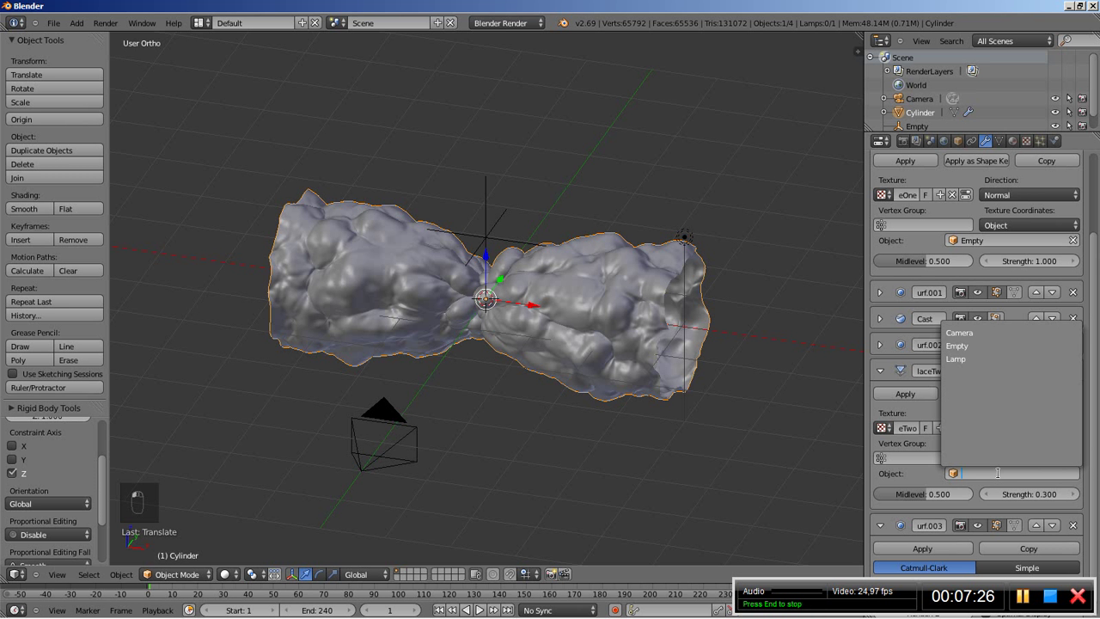
pyautogui.click(987, 345)
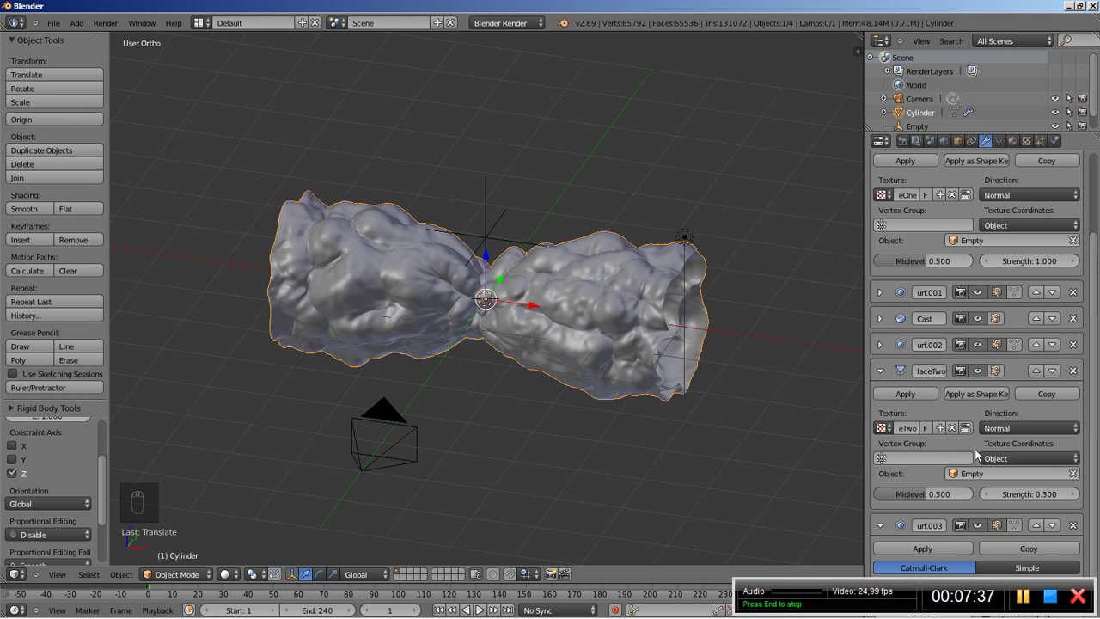
# Step: Set the animation's end frame to 300 and insert a Location keyframe for the Empty at frame 1
pyautogui.rightClick(485, 193)
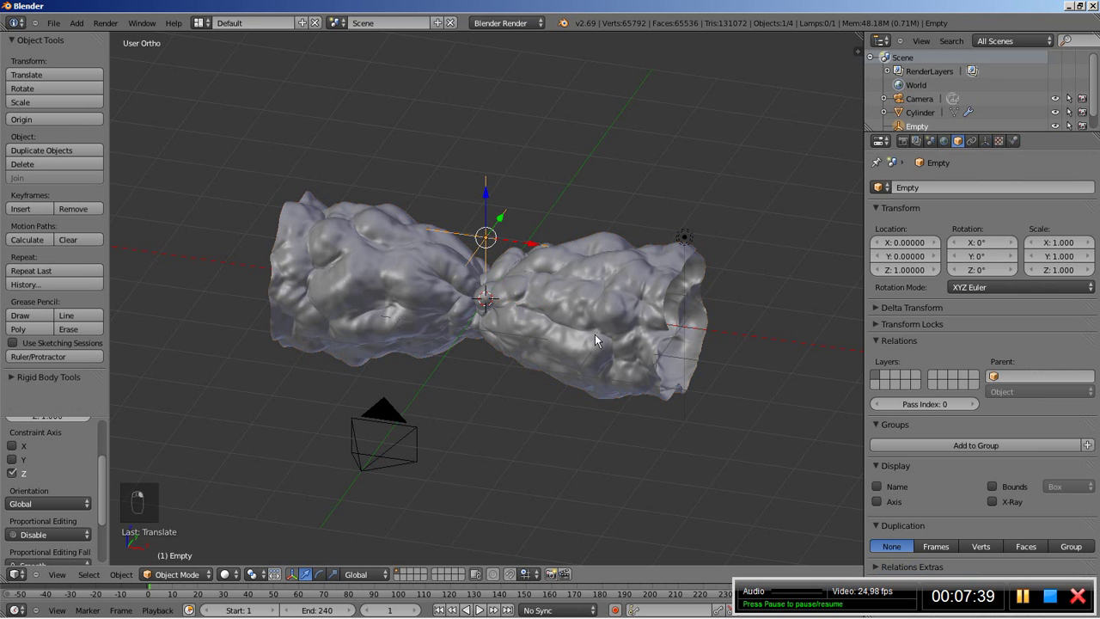
pyautogui.click(904, 141)
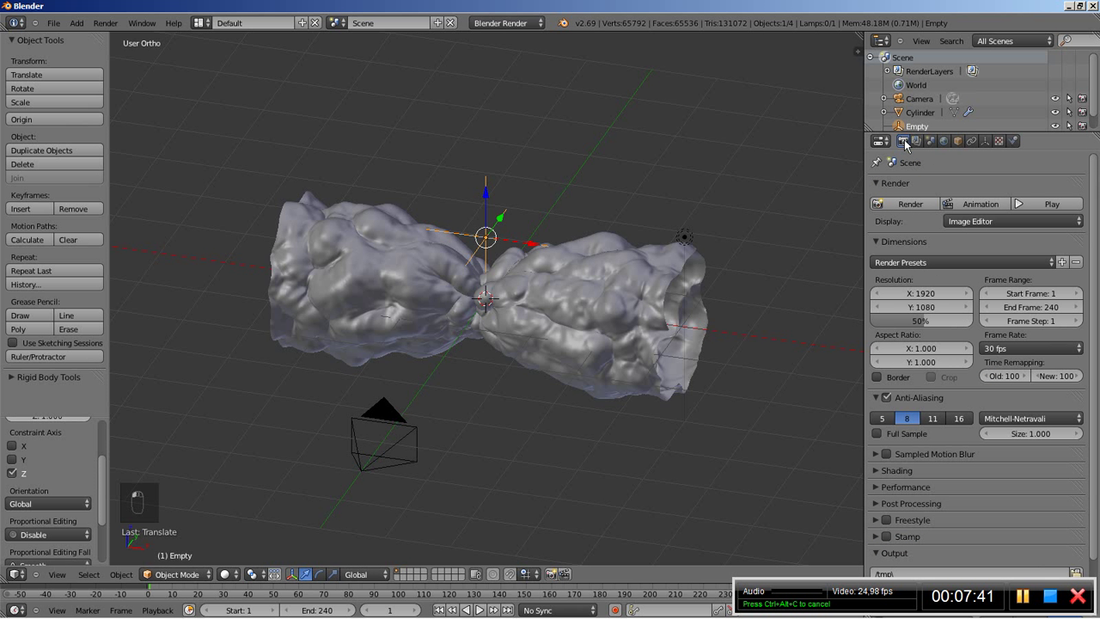
pyautogui.click(1039, 308)
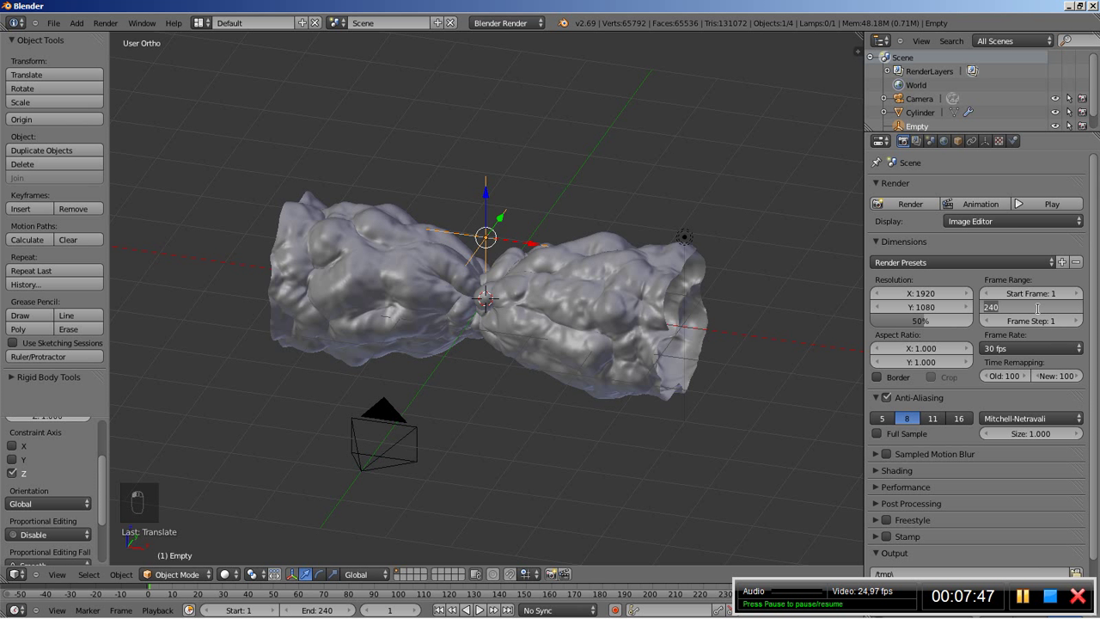
pyautogui.write('300')
pyautogui.press('Return')
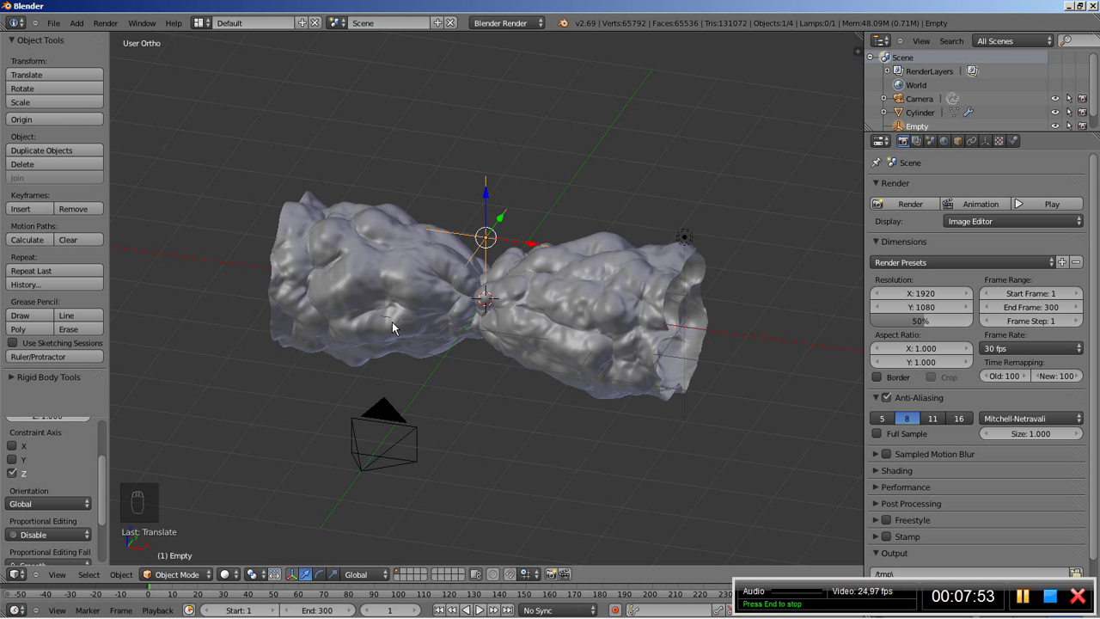
pyautogui.press('i')
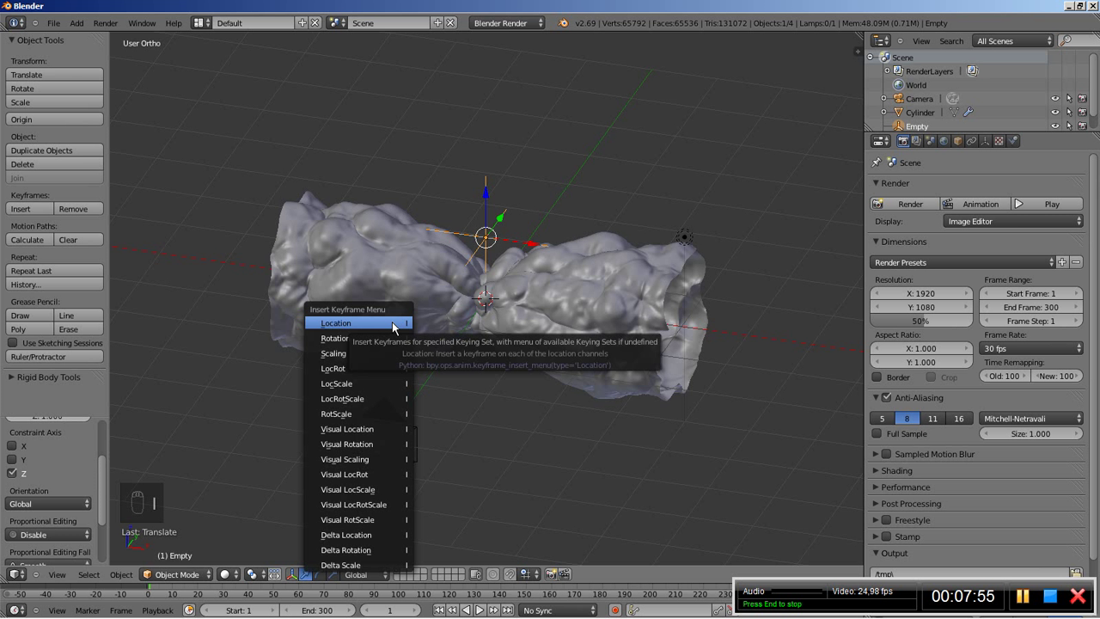
pyautogui.click(392, 321)
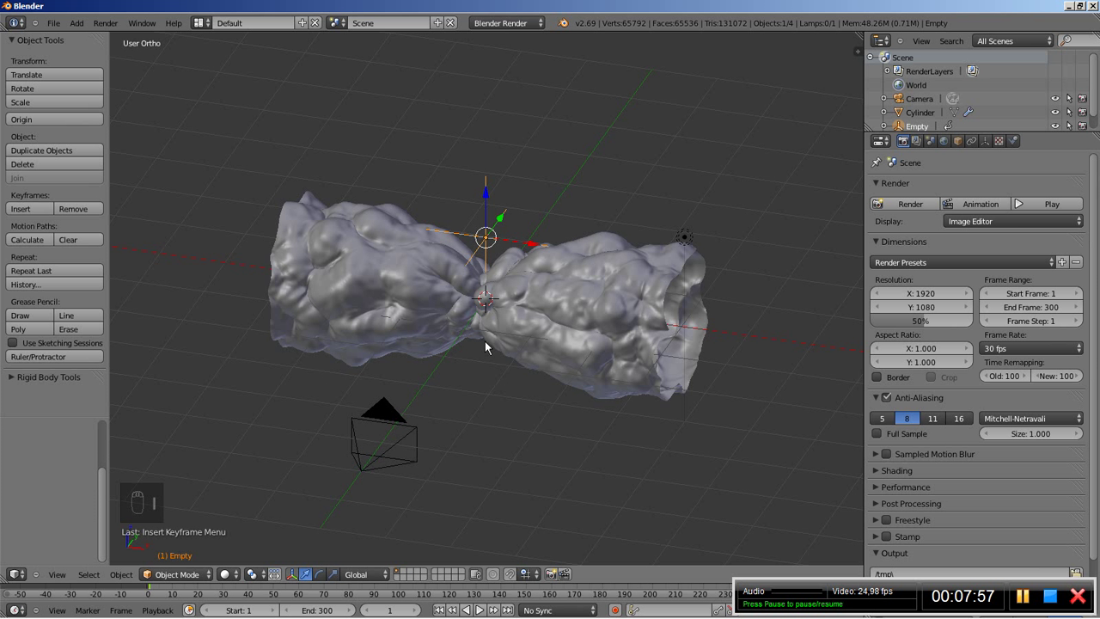
# Step: At frame 300, move the Empty 1 unit along the X axis and insert a second Location keyframe
pyautogui.click(508, 610)
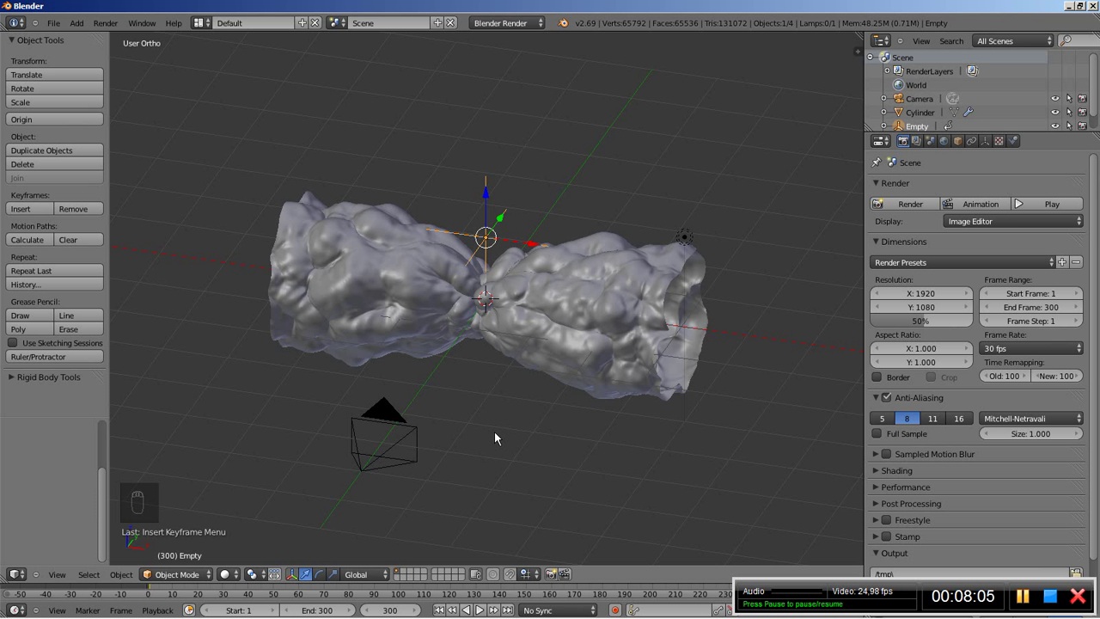
pyautogui.press('g')
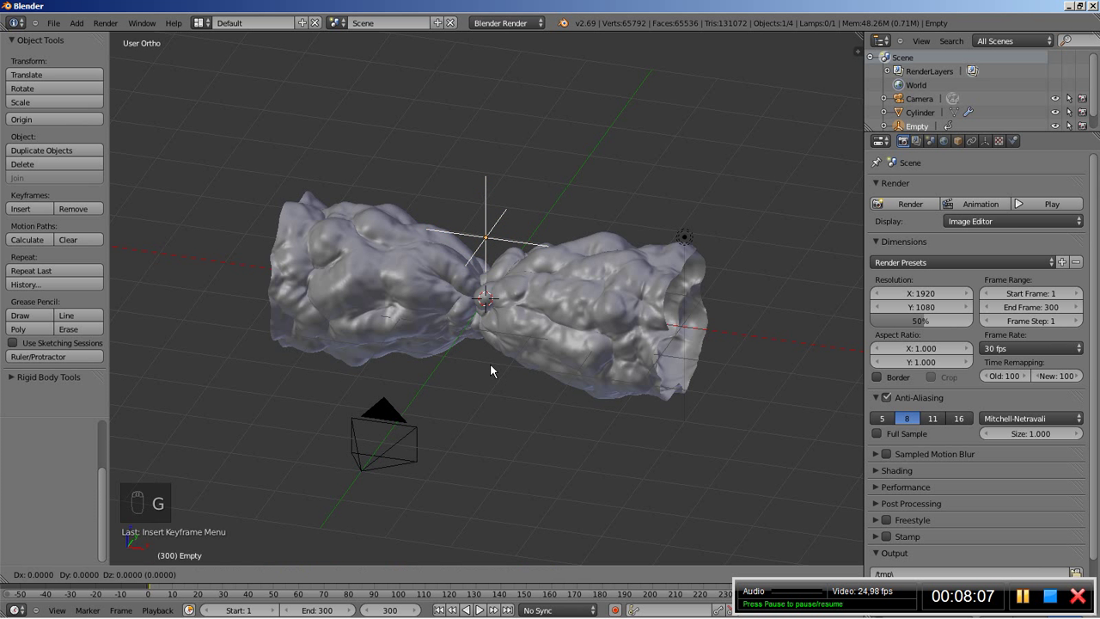
pyautogui.press('x')
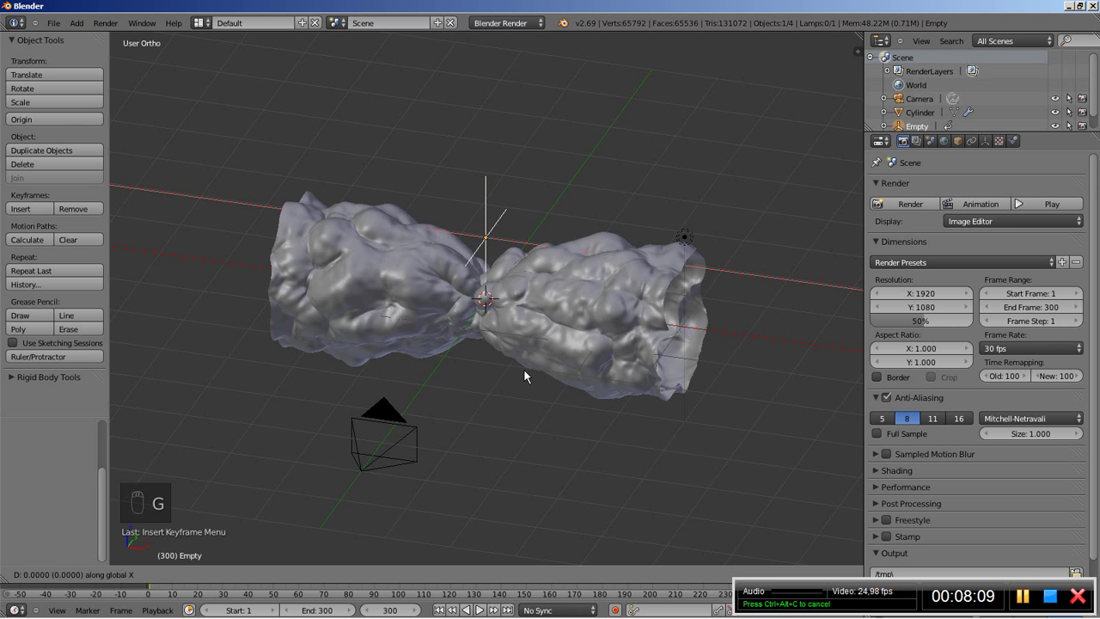
pyautogui.press('1')
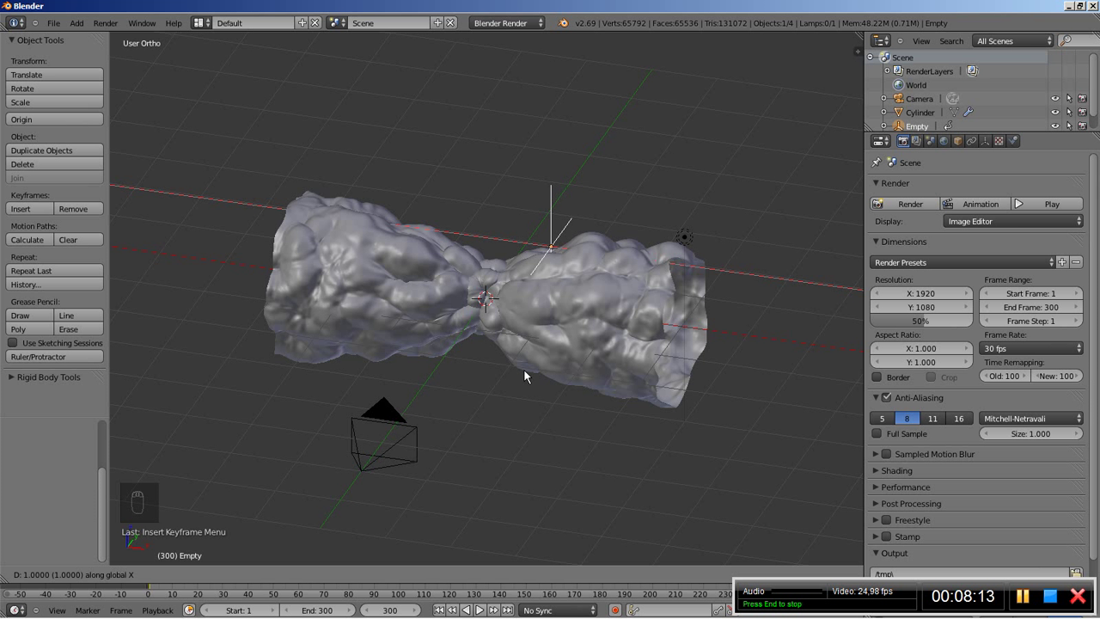
pyautogui.press('Return')
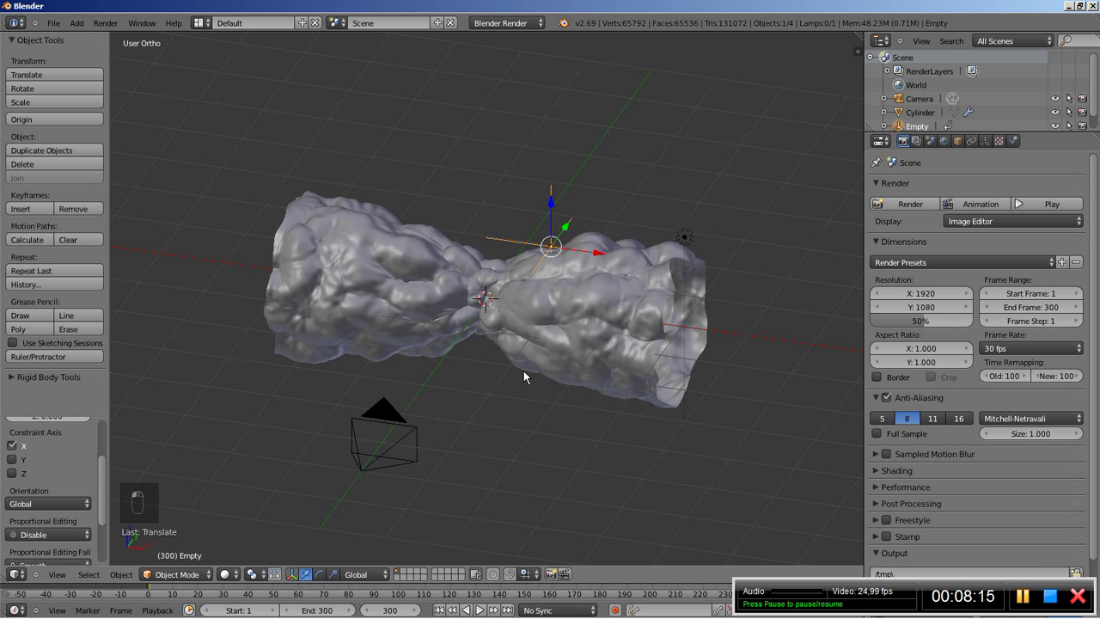
pyautogui.press('i')
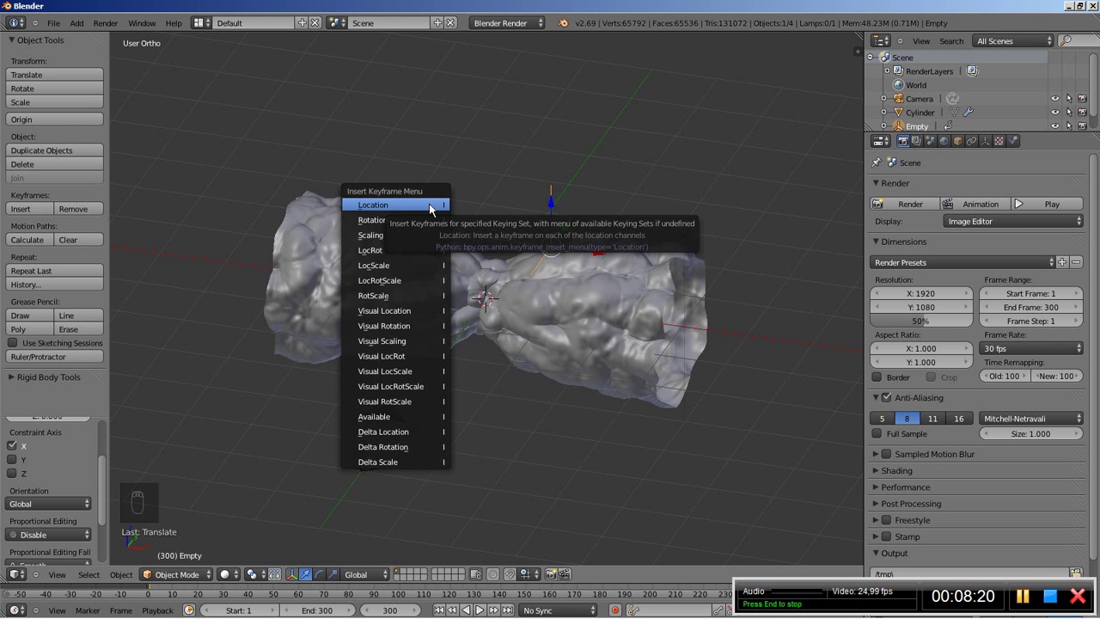
pyautogui.click(429, 204)
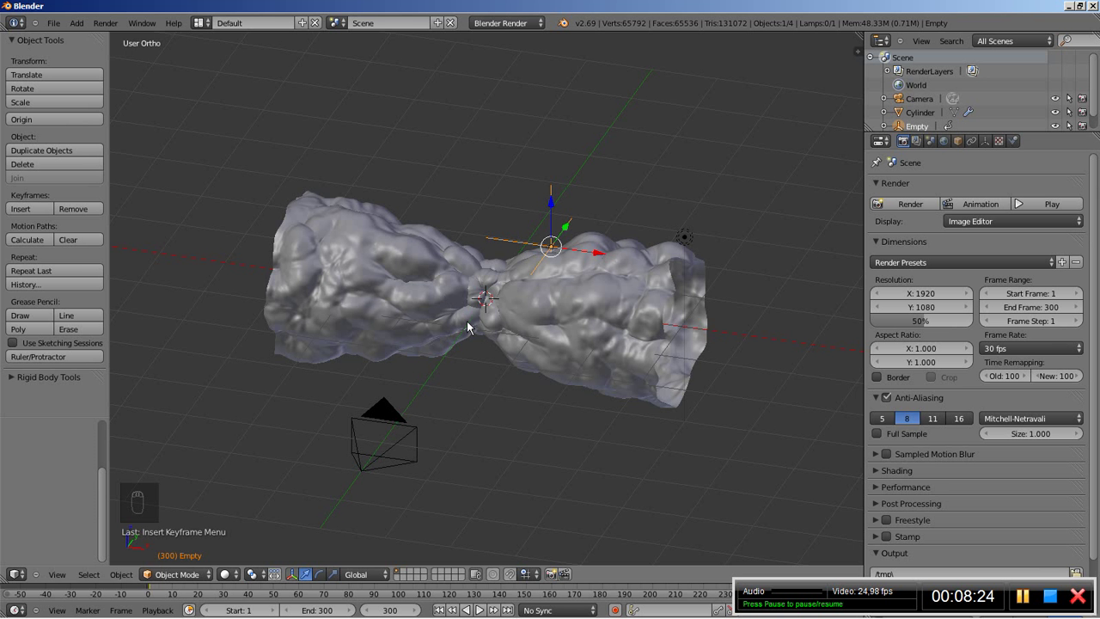
# Step: Switch to the camera view and scrub through several frames to preview the cylinder's animated displacement
pyautogui.press('KP_0')
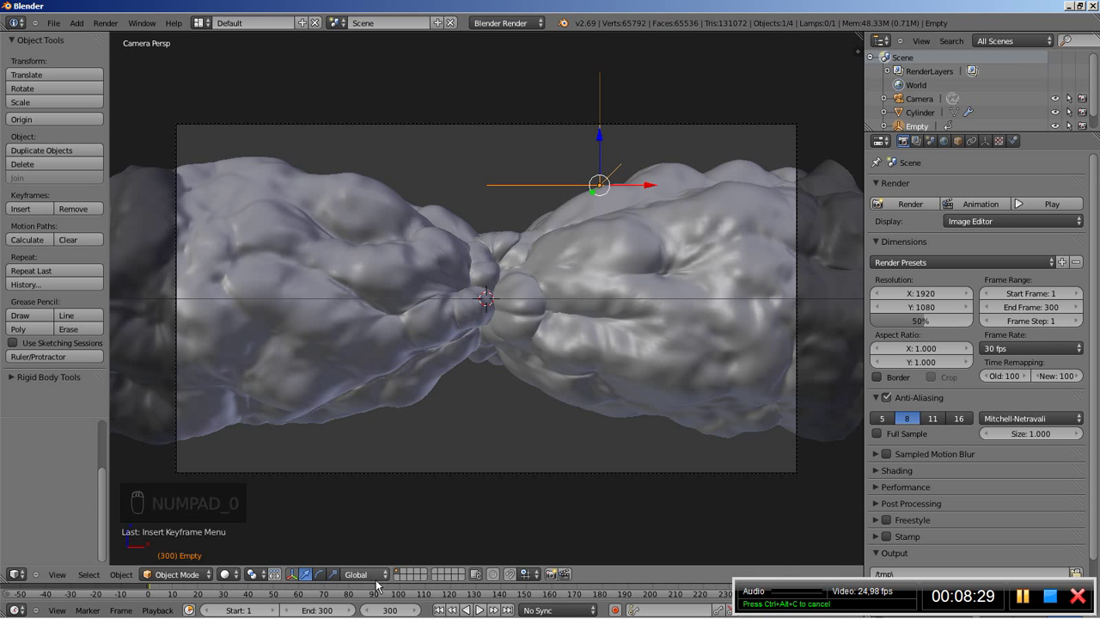
pyautogui.moveTo(378, 584); pyautogui.dragTo(438, 585)
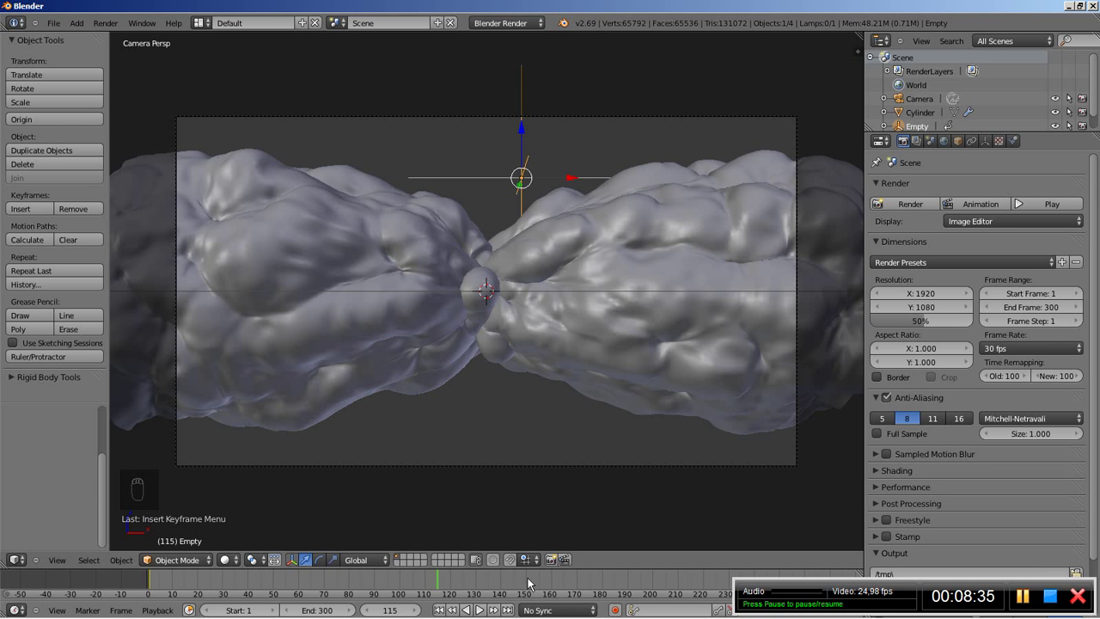
pyautogui.click(360, 583)
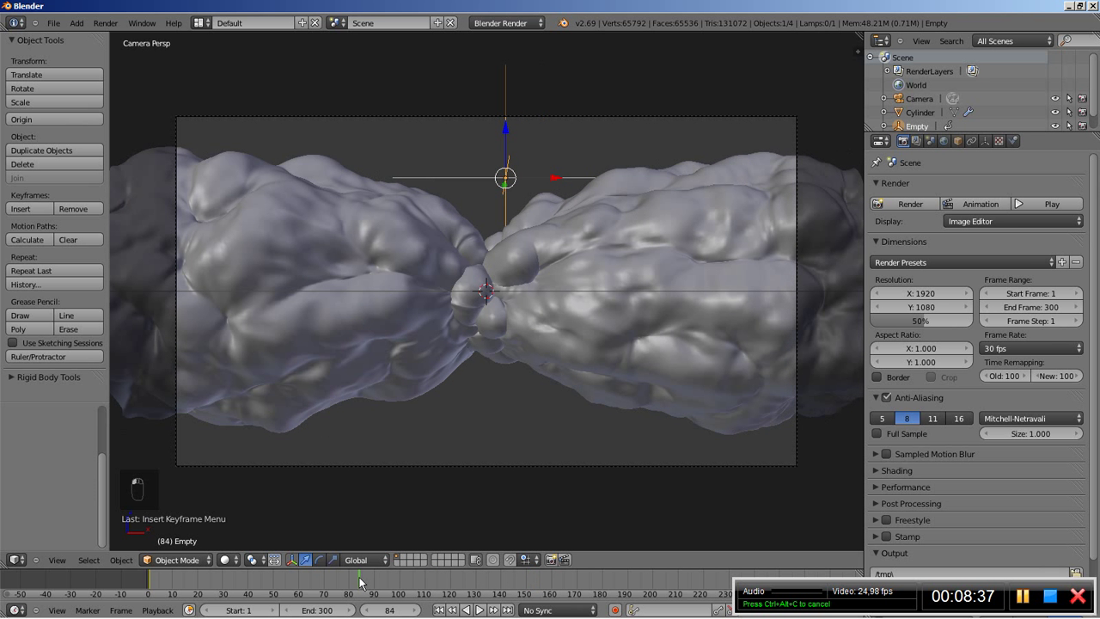
pyautogui.click(268, 584)
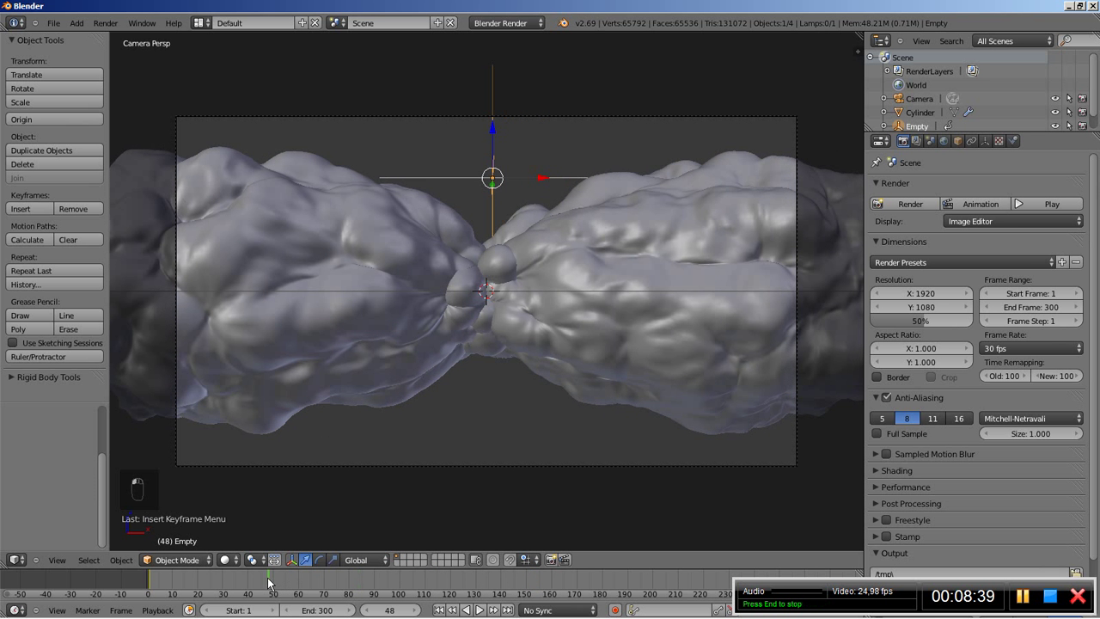
pyautogui.click(215, 584)
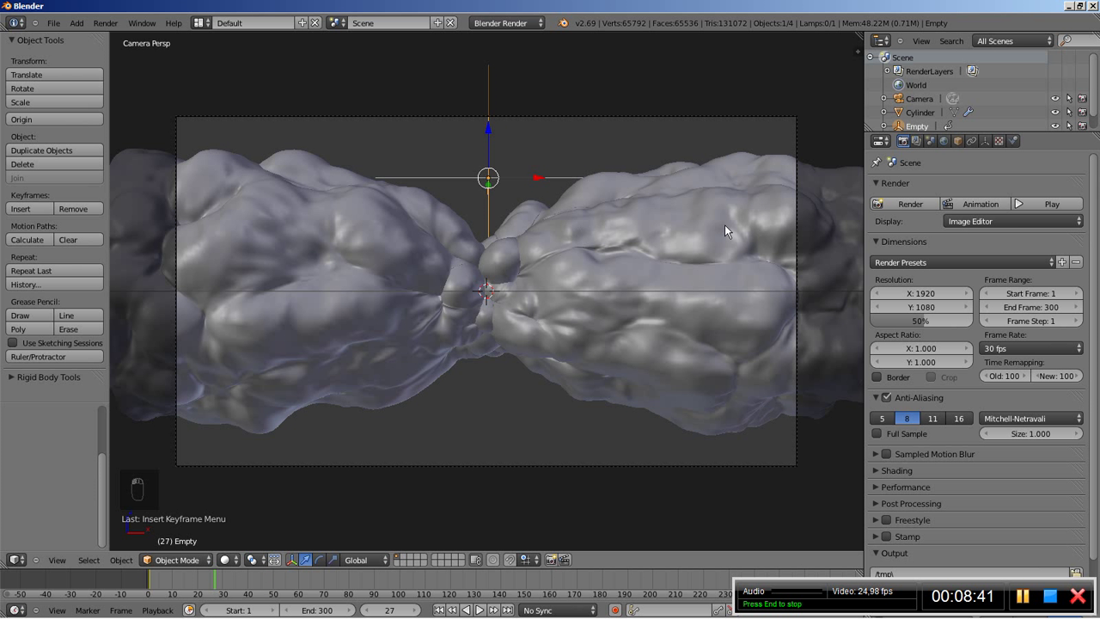
# Step: Add a new material to the cylinder and name it CylinderMat
pyautogui.rightClick(692, 191)
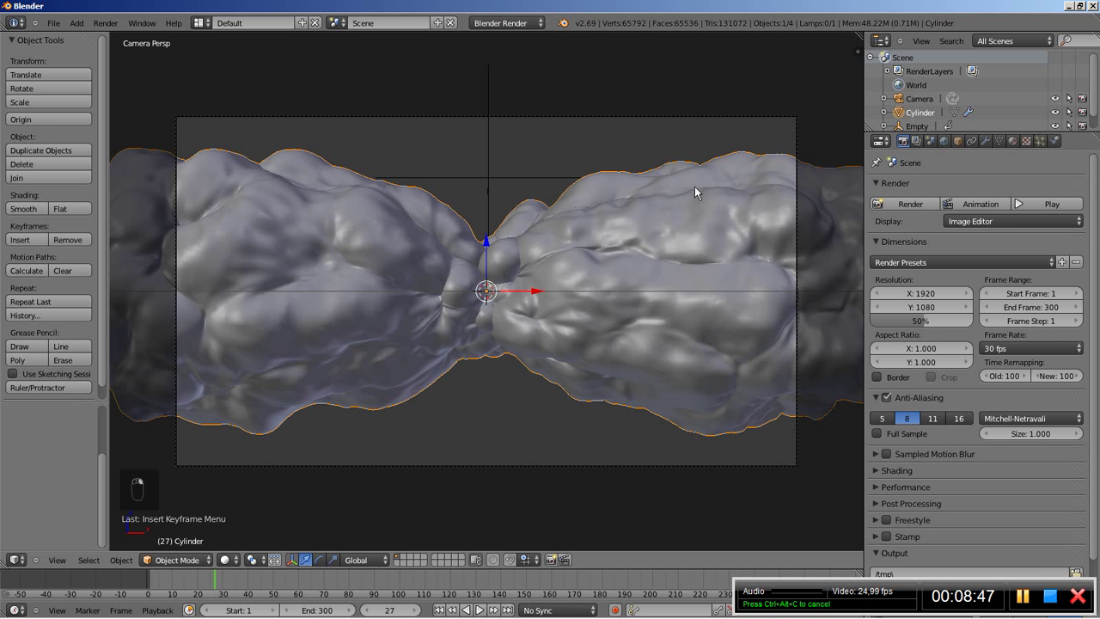
pyautogui.click(1013, 143)
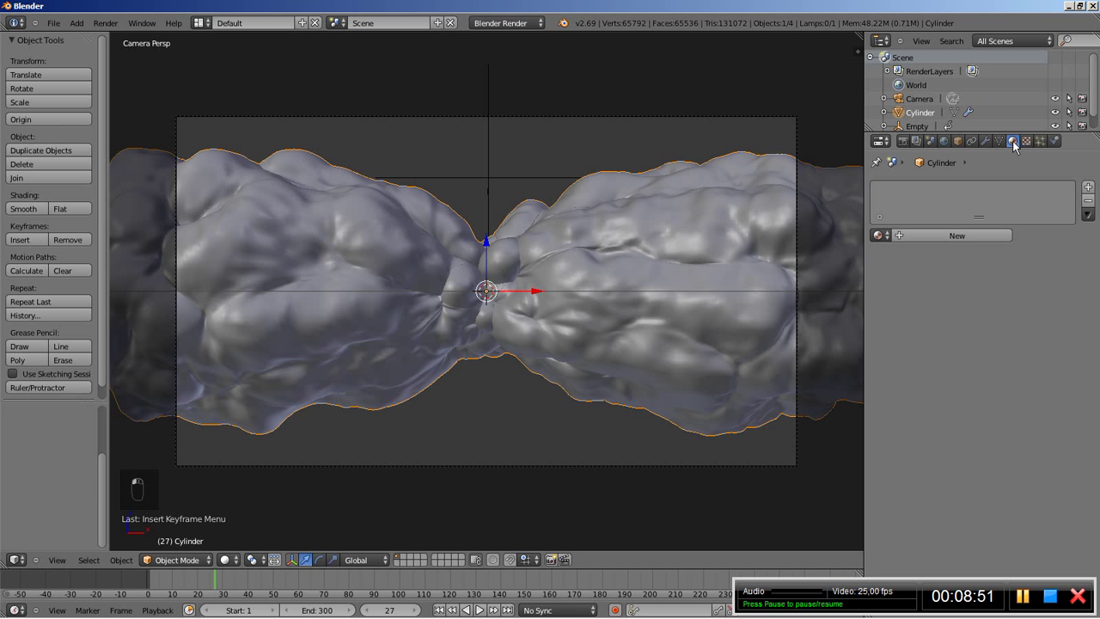
pyautogui.click(954, 233)
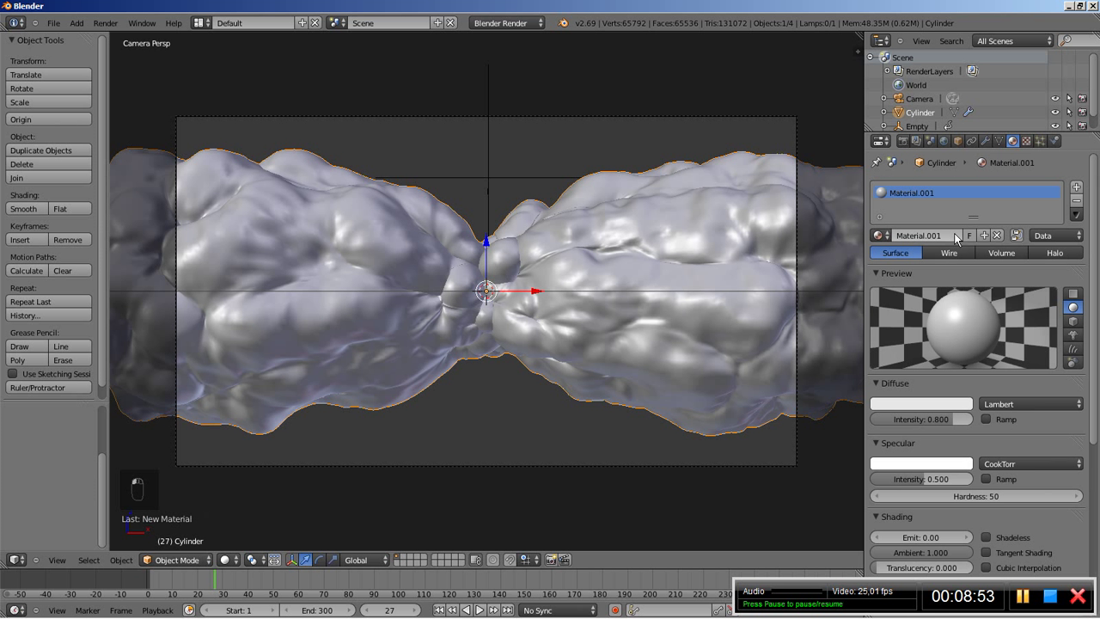
pyautogui.click(954, 233)
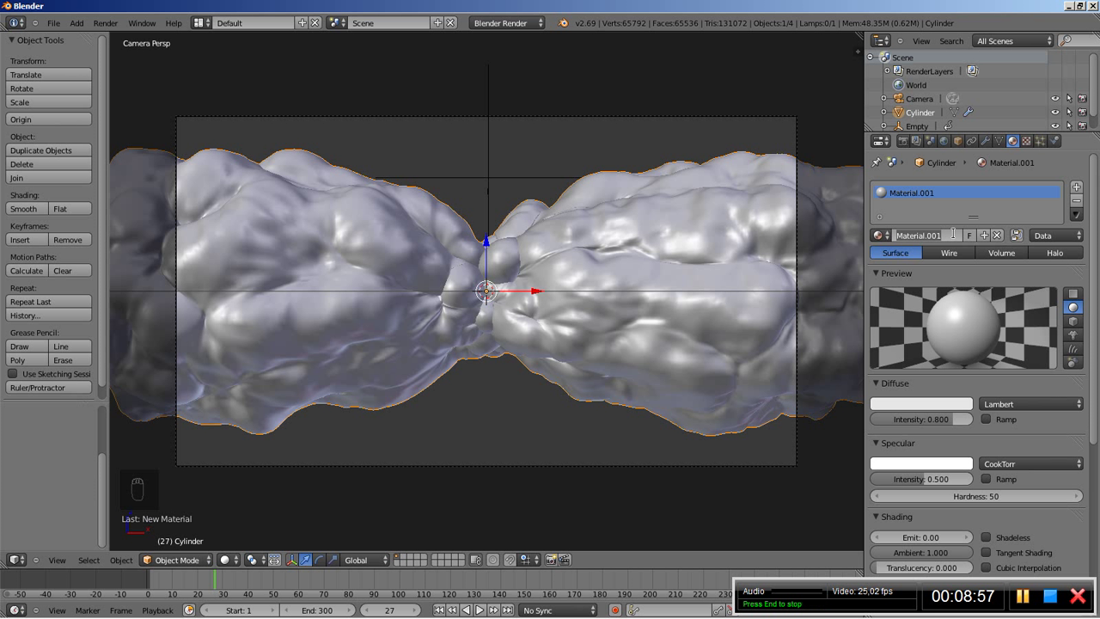
pyautogui.write('CylinderMat')
pyautogui.press('Return')
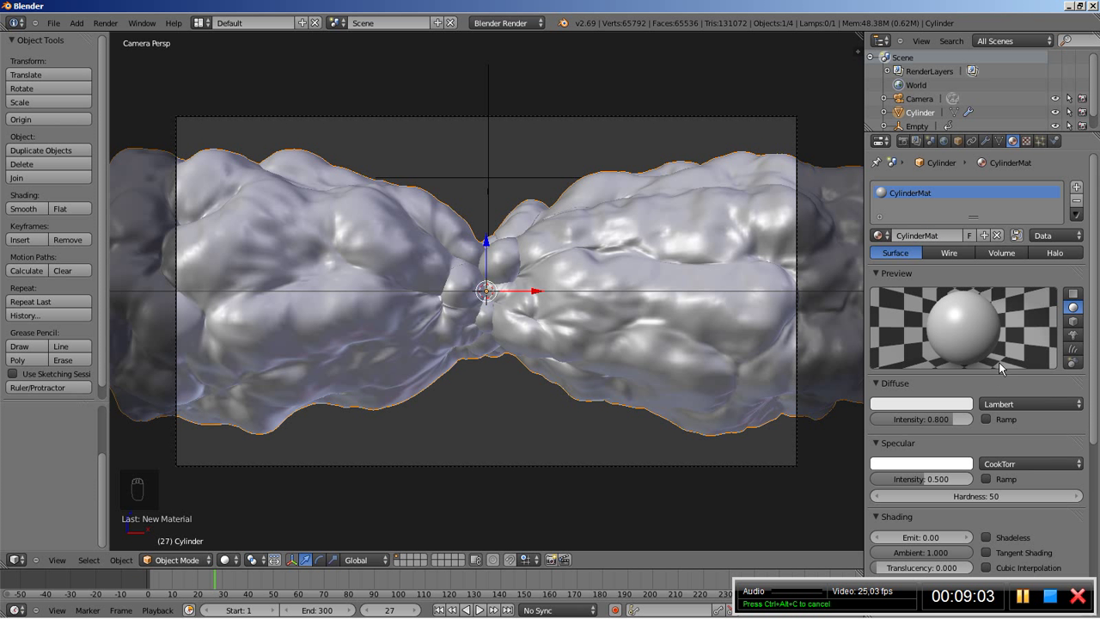
# Step: Enable the diffuse color ramp and make its first stop a bright orange with alpha 1
pyautogui.click(985, 419)
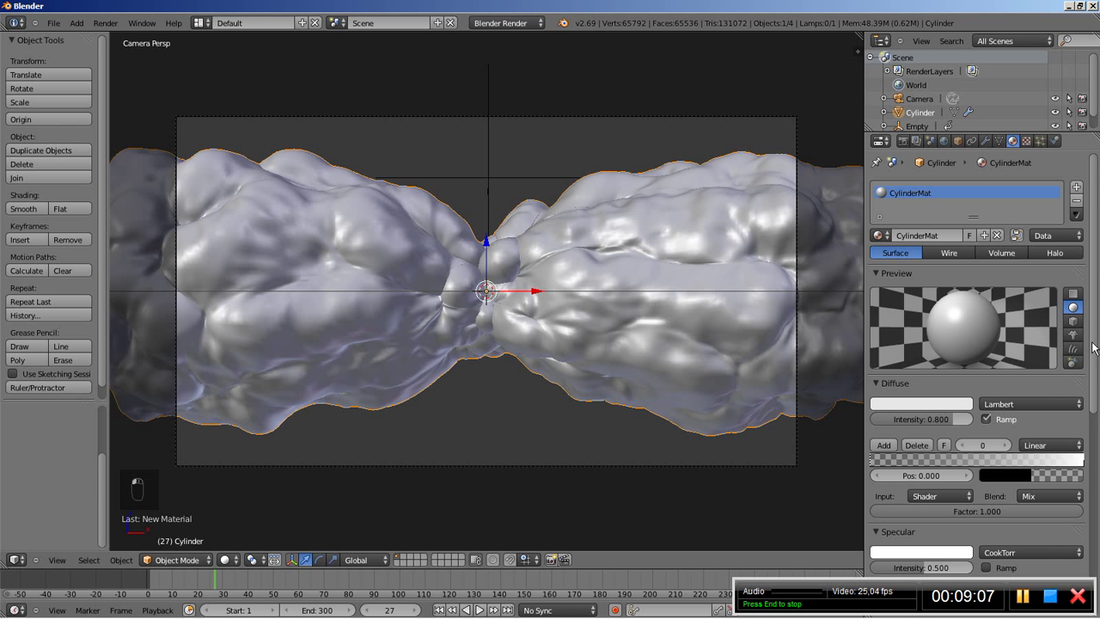
pyautogui.scroll(-3, 1075, 368)
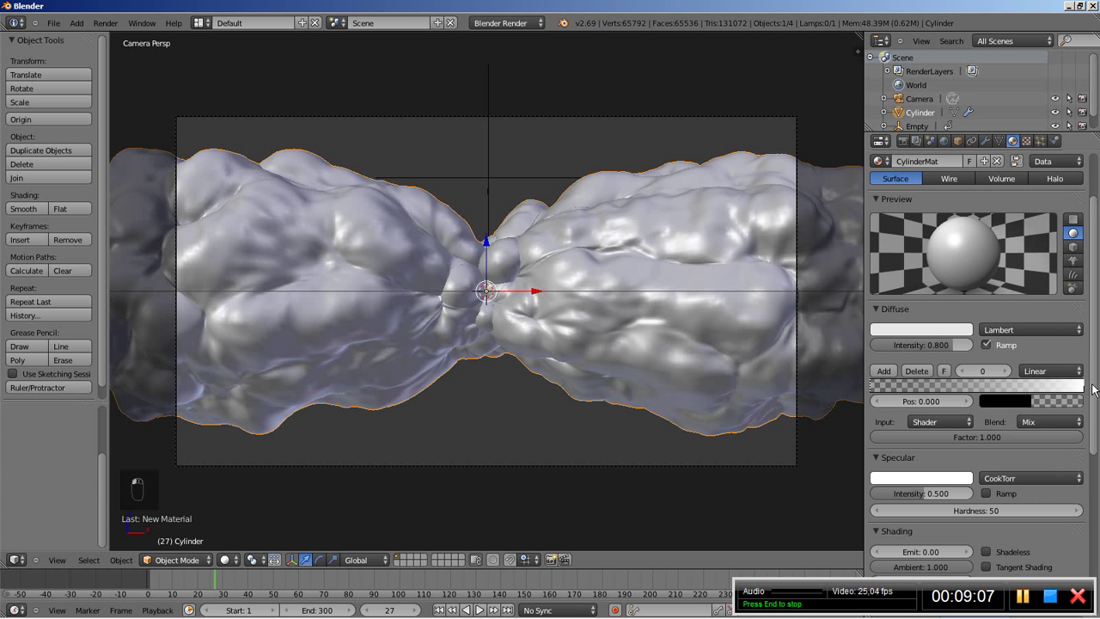
pyautogui.click(992, 402)
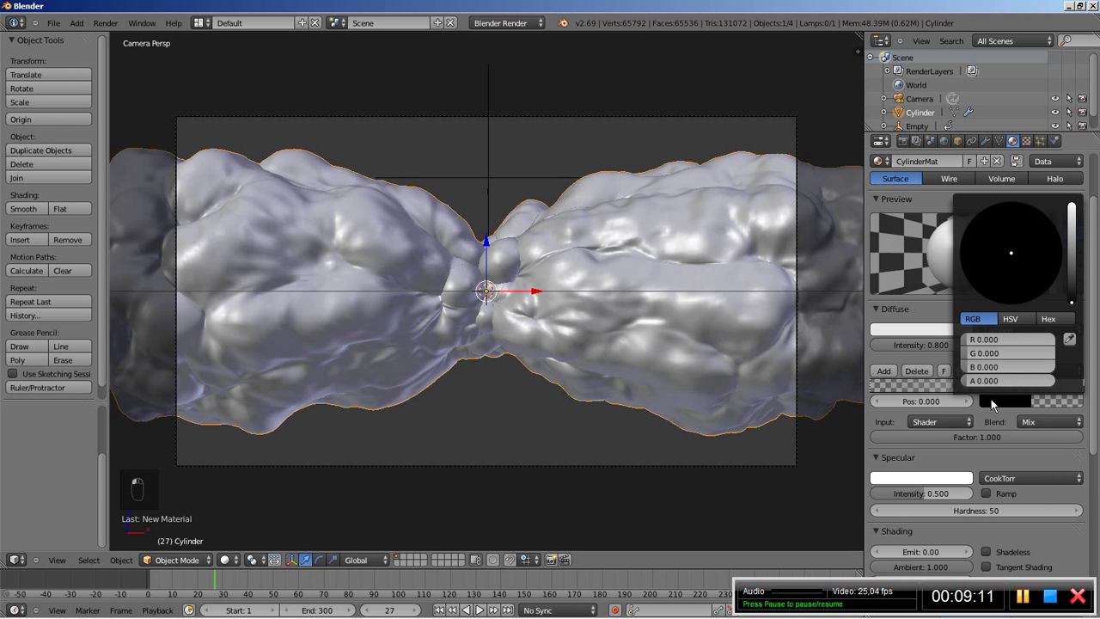
pyautogui.moveTo(989, 380); pyautogui.dragTo(1068, 388)
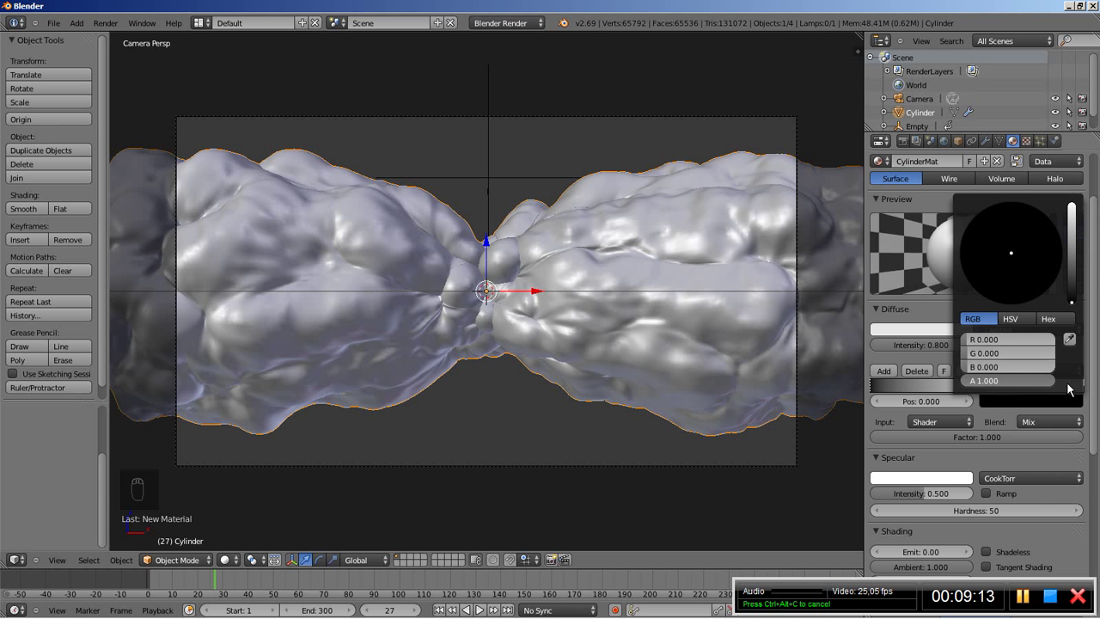
pyautogui.click(993, 400)
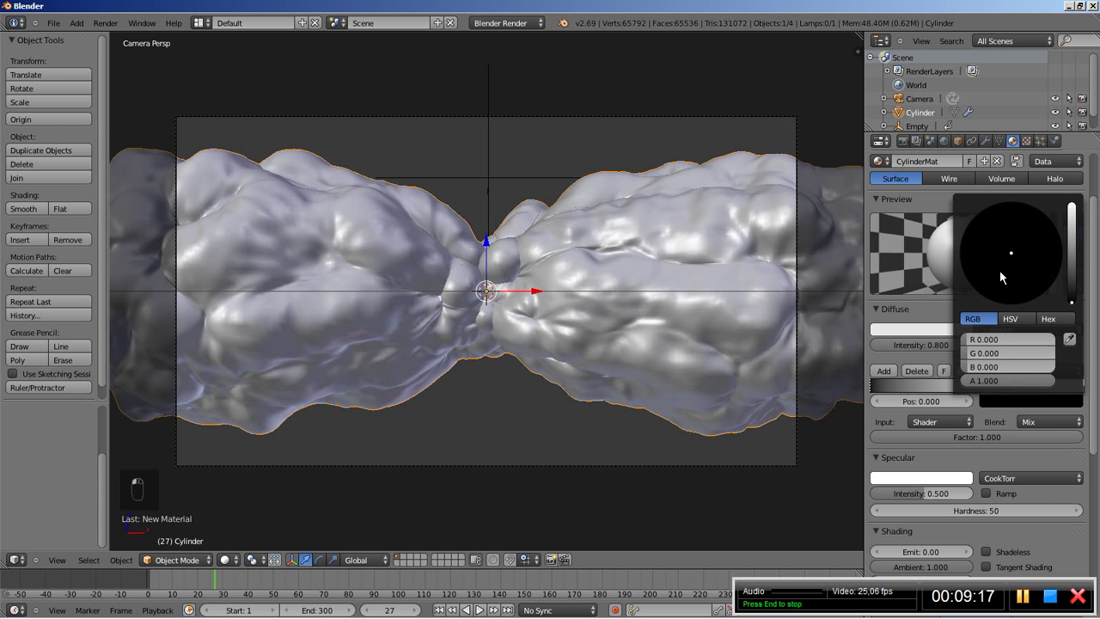
pyautogui.moveTo(1074, 277); pyautogui.dragTo(1073, 198)
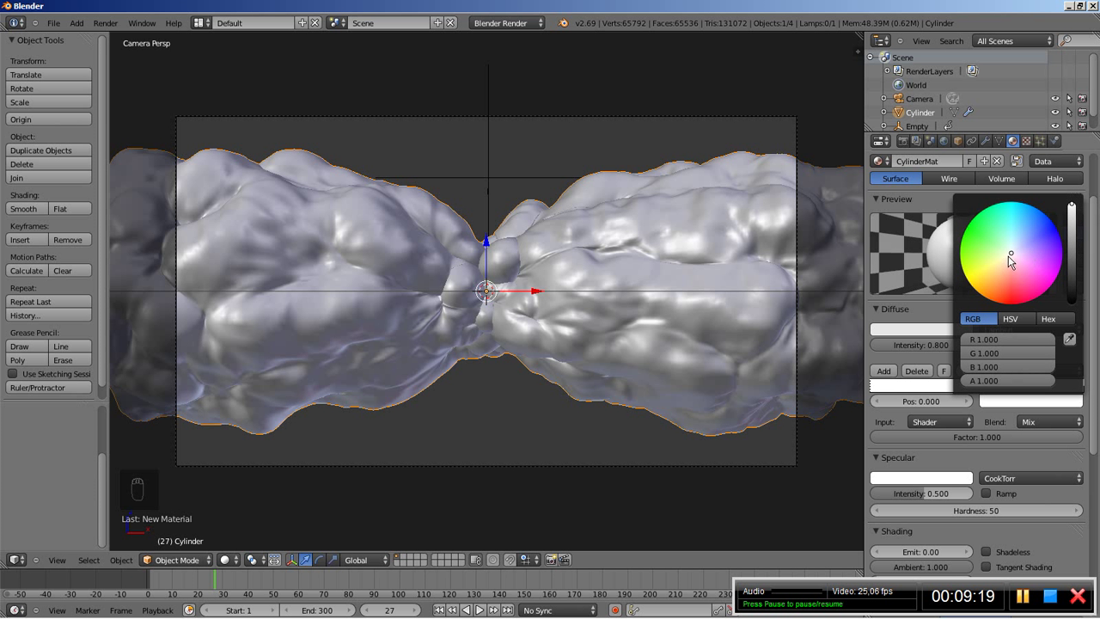
pyautogui.moveTo(1014, 263); pyautogui.dragTo(1002, 316)
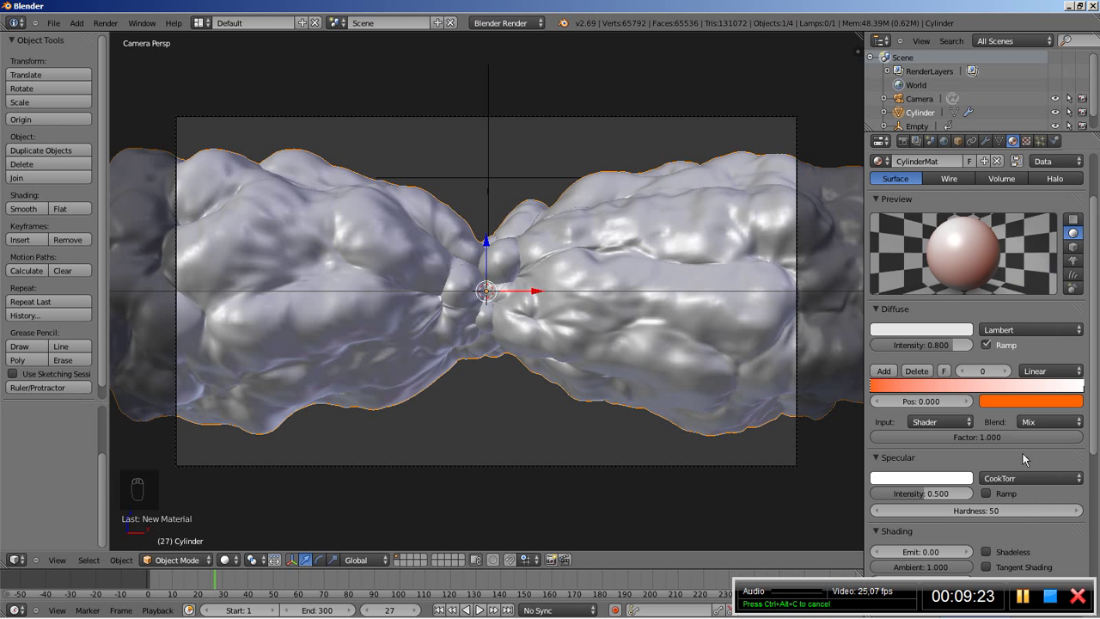
# Step: Select the diffuse ramp's last stop at position 1.000 and change its color from white to a bright blue
pyautogui.click(1084, 389)
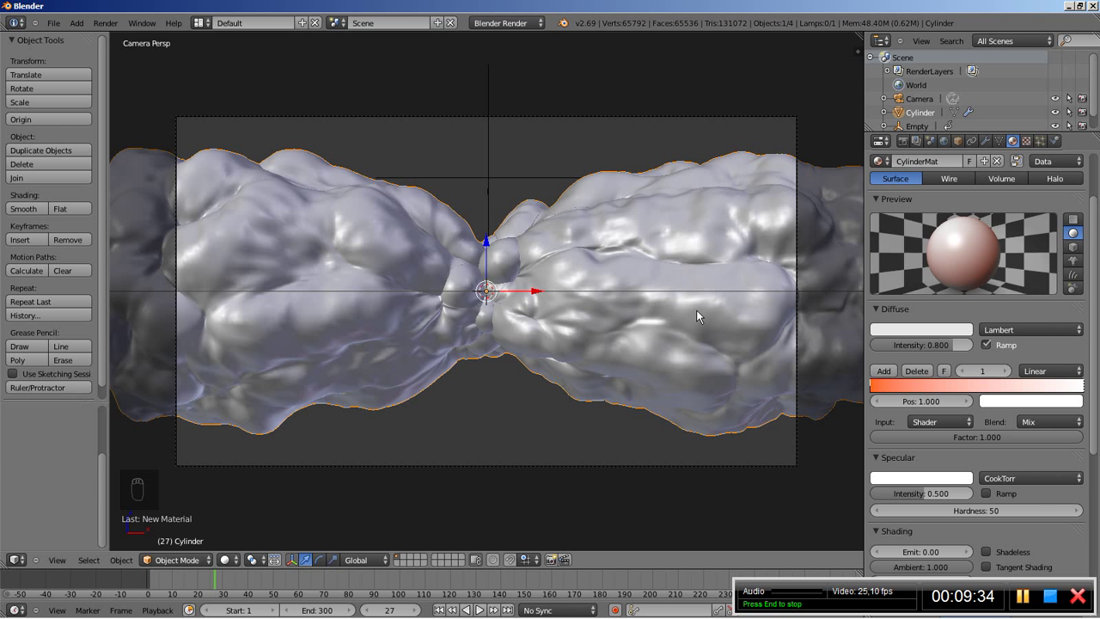
pyautogui.click(997, 404)
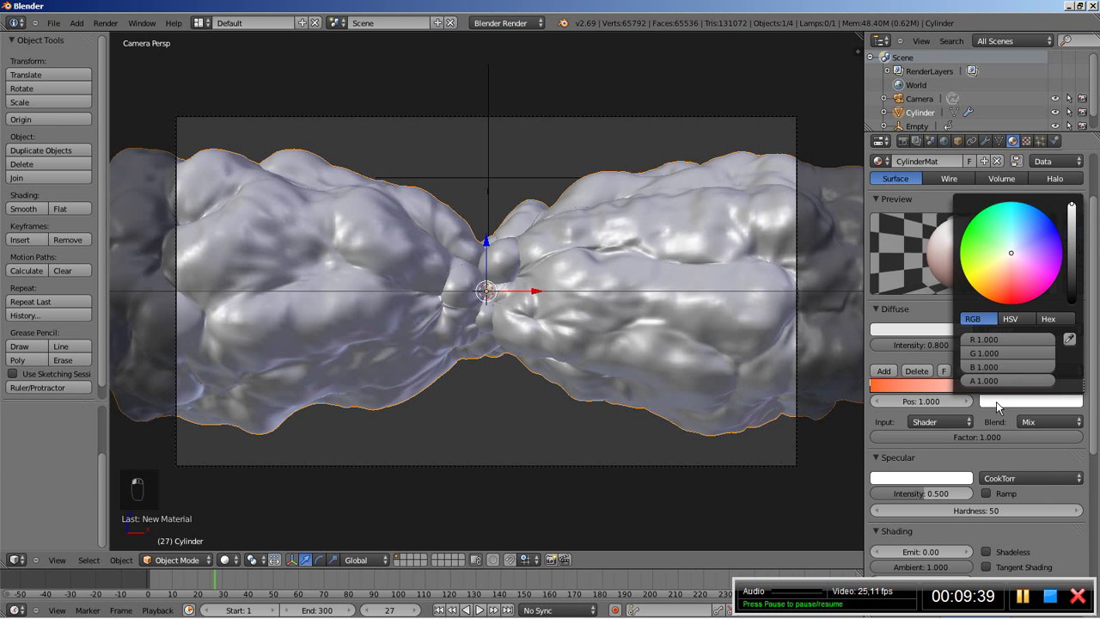
pyautogui.click(1017, 250)
pyautogui.moveTo(1018, 250); pyautogui.dragTo(1047, 216)
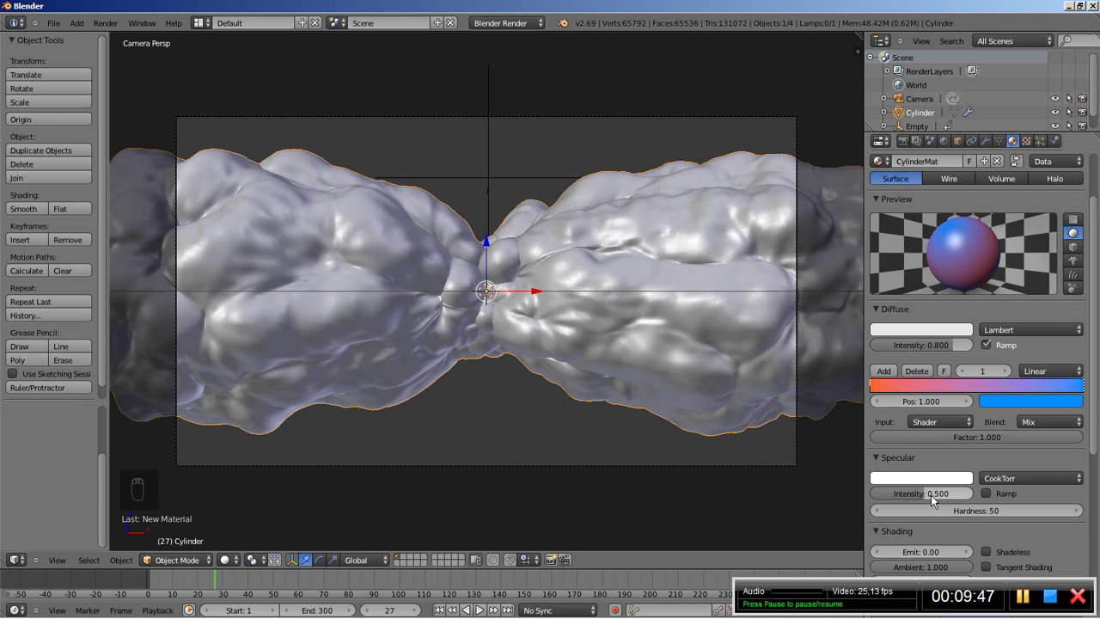
# Step: Set the material's specular intensity to 0 and the diffuse ramp's input to Normal
pyautogui.moveTo(922, 495); pyautogui.dragTo(861, 496)
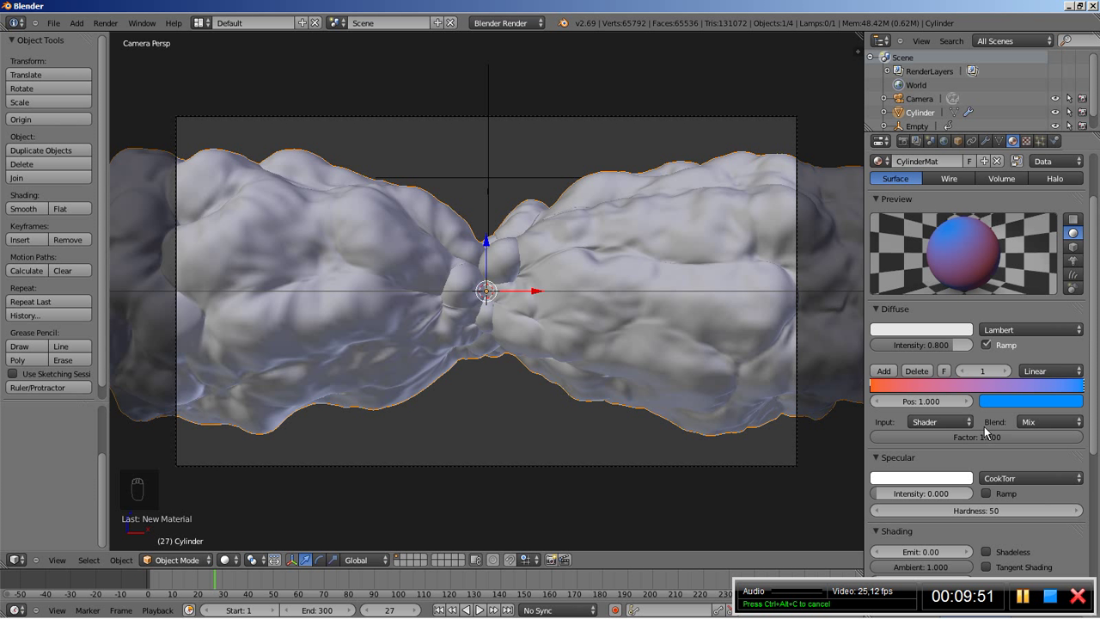
pyautogui.click(954, 421)
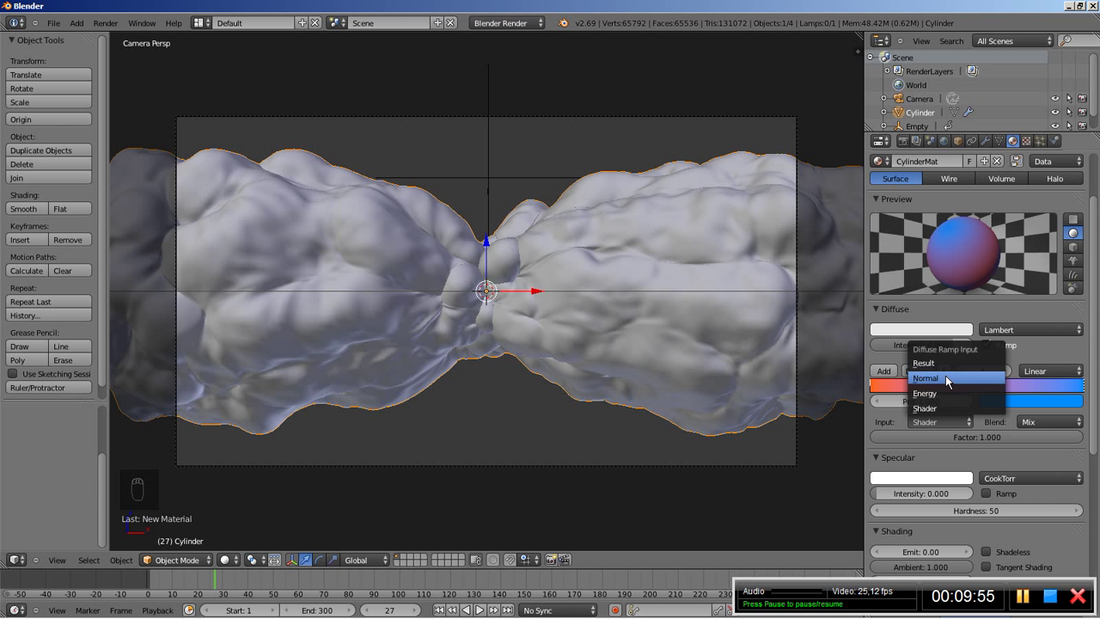
pyautogui.click(947, 381)
# Step: Set the material's Emit value in the shading settings to 1
pyautogui.scroll(-1, 1094, 302)
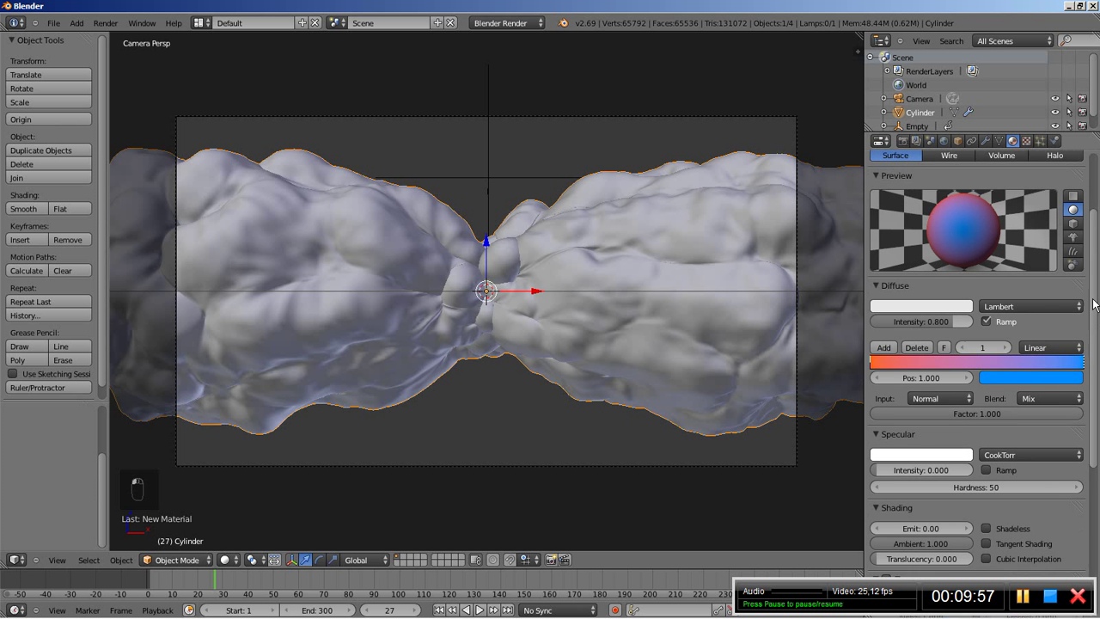
pyautogui.scroll(-2, 1094, 302)
pyautogui.click(927, 477)
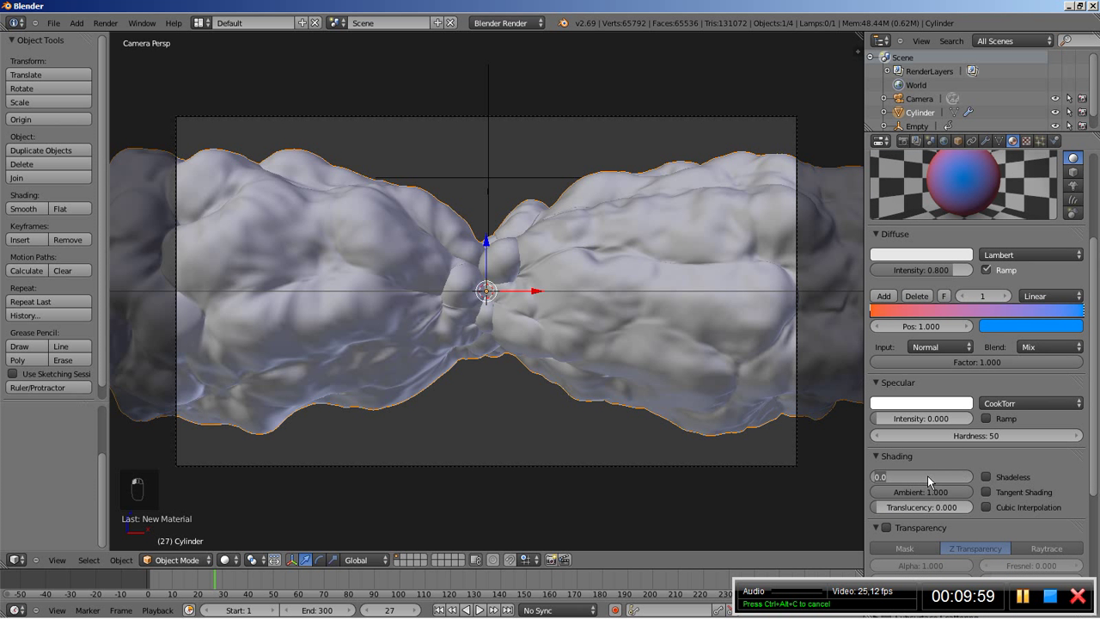
pyautogui.write('1')
pyautogui.press('Return')
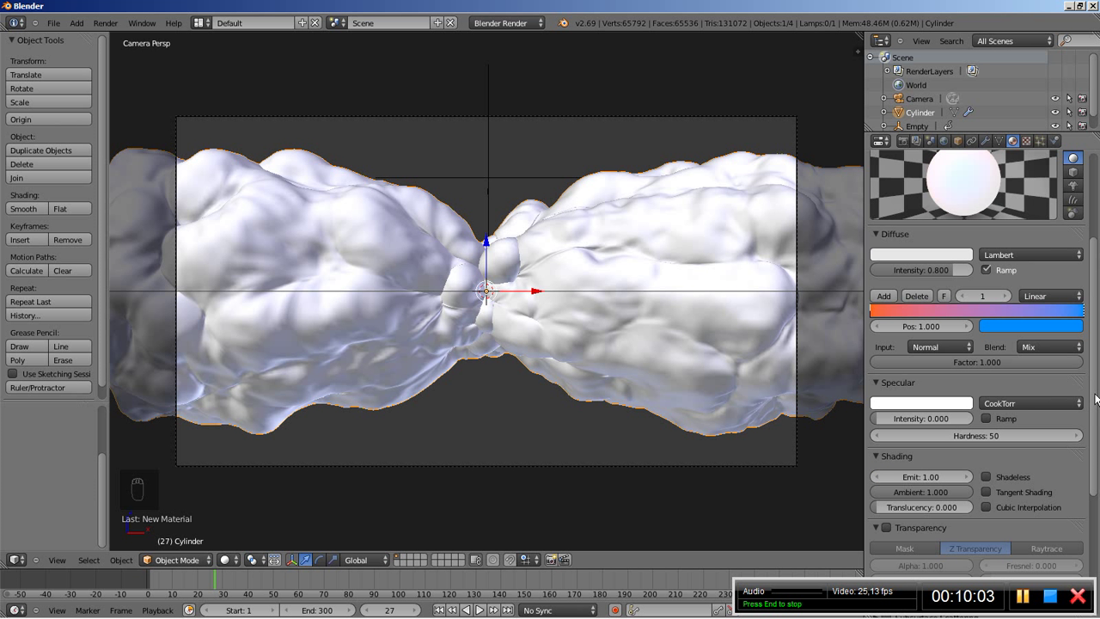
# Step: Enable Z Transparency on the cylinder's material and set its alpha to 0.4
pyautogui.scroll(-4, 1093, 370)
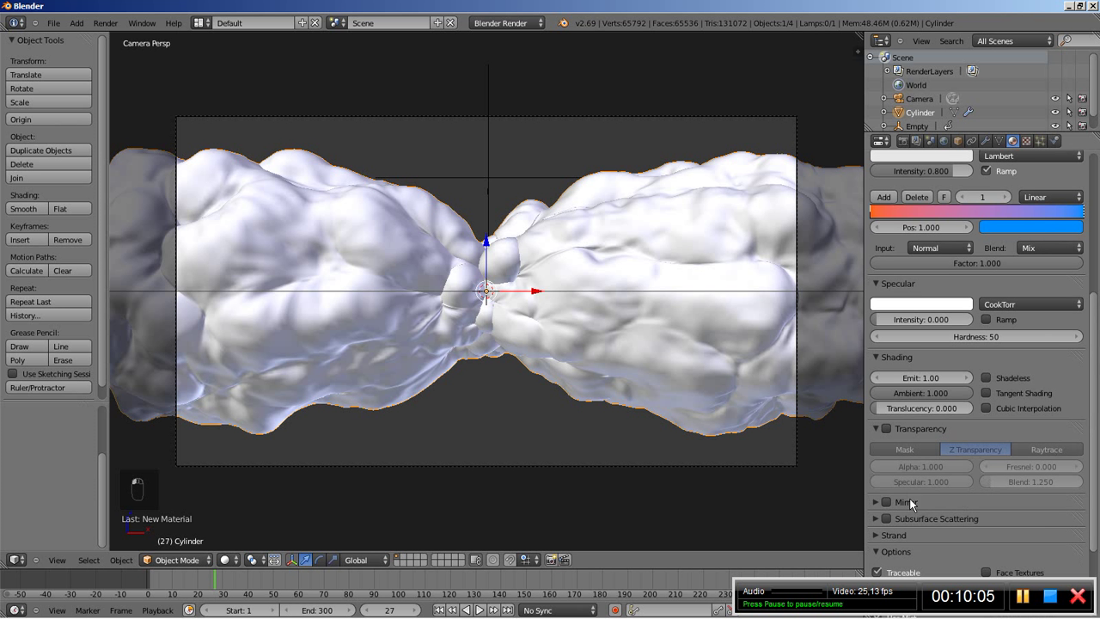
pyautogui.click(889, 430)
pyautogui.click(920, 467)
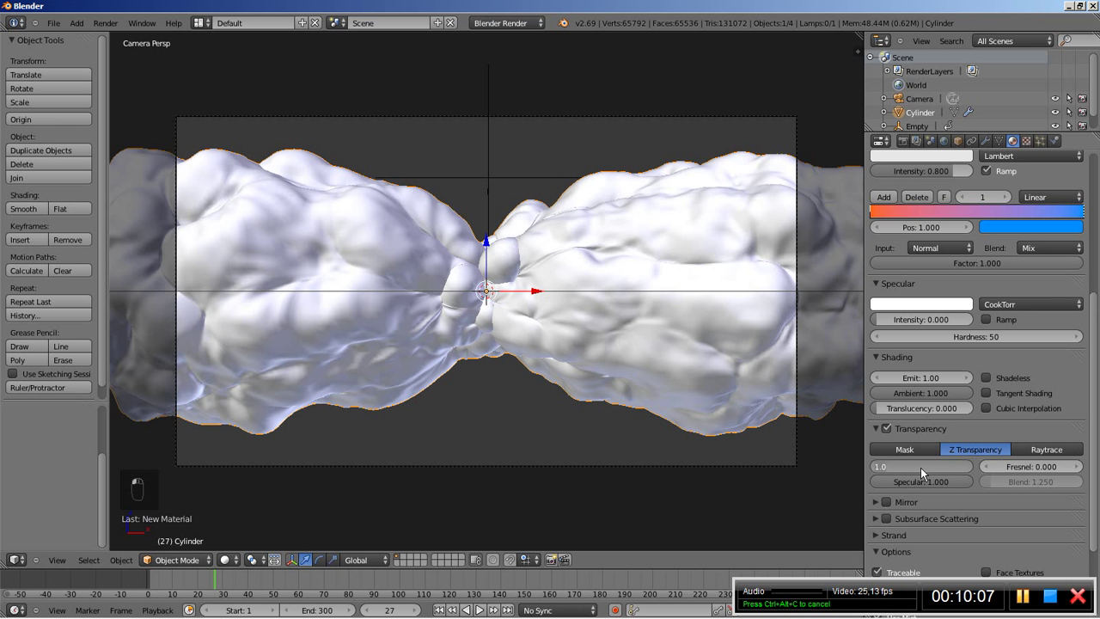
pyautogui.write('0.4')
pyautogui.press('Return')
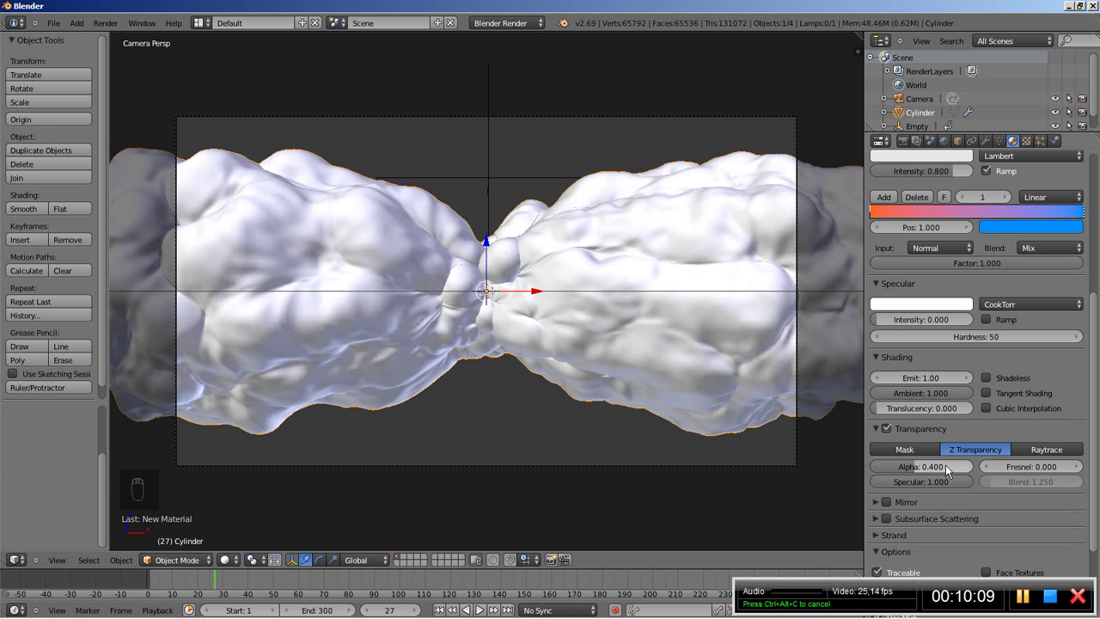
# Step: Set the material transparency's Fresnel value to 1.8
pyautogui.scroll(2, 946, 465)
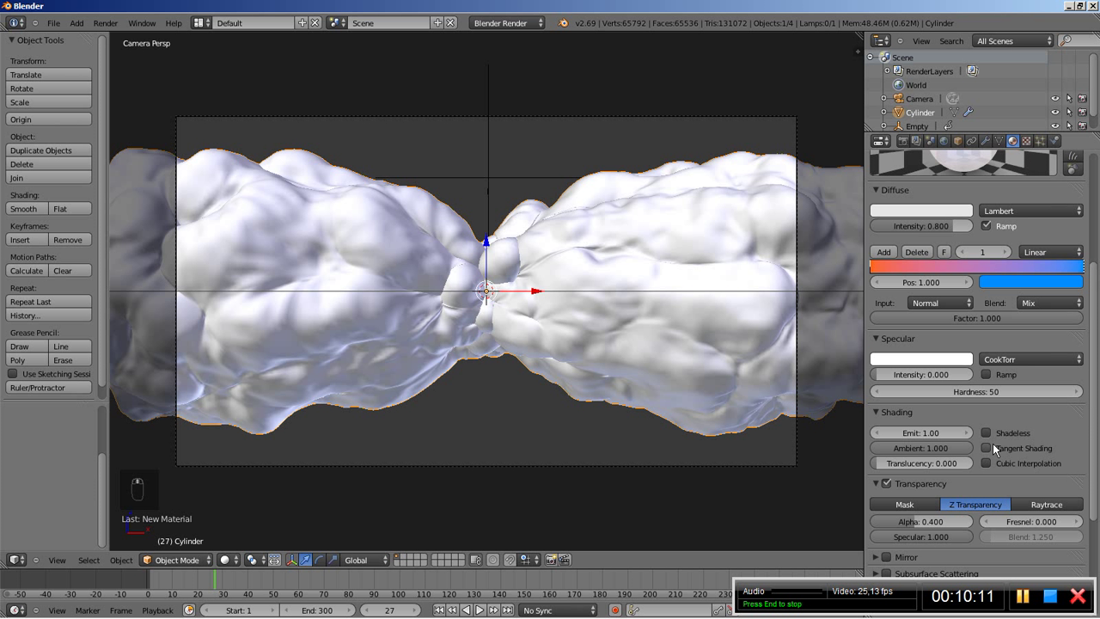
pyautogui.scroll(-1, 993, 444)
pyautogui.click(1032, 493)
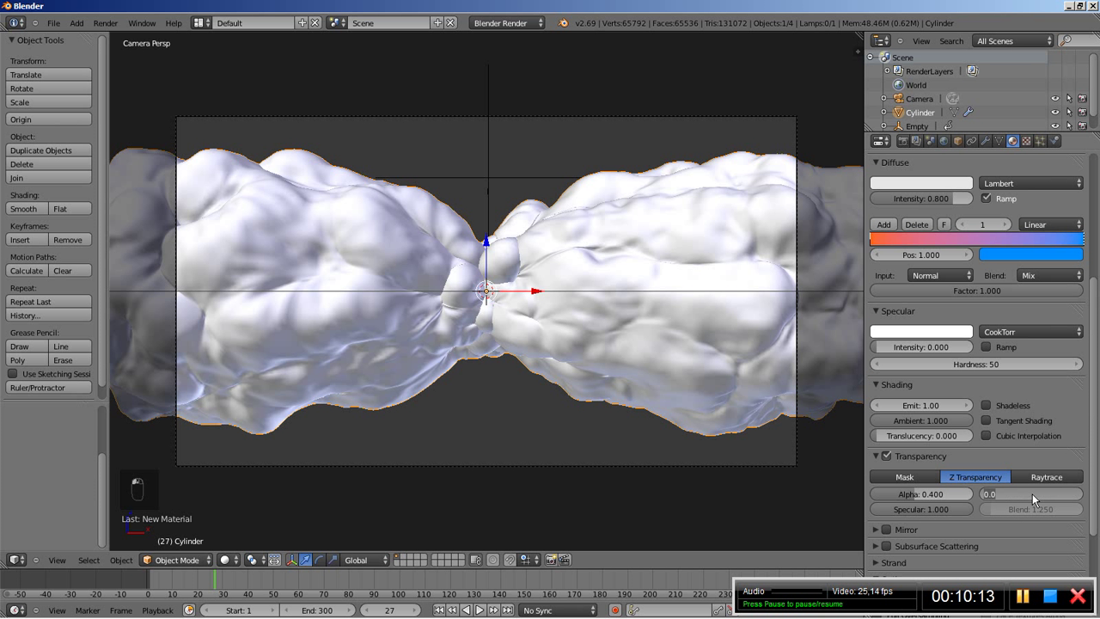
pyautogui.write('1.8')
pyautogui.press('Return')
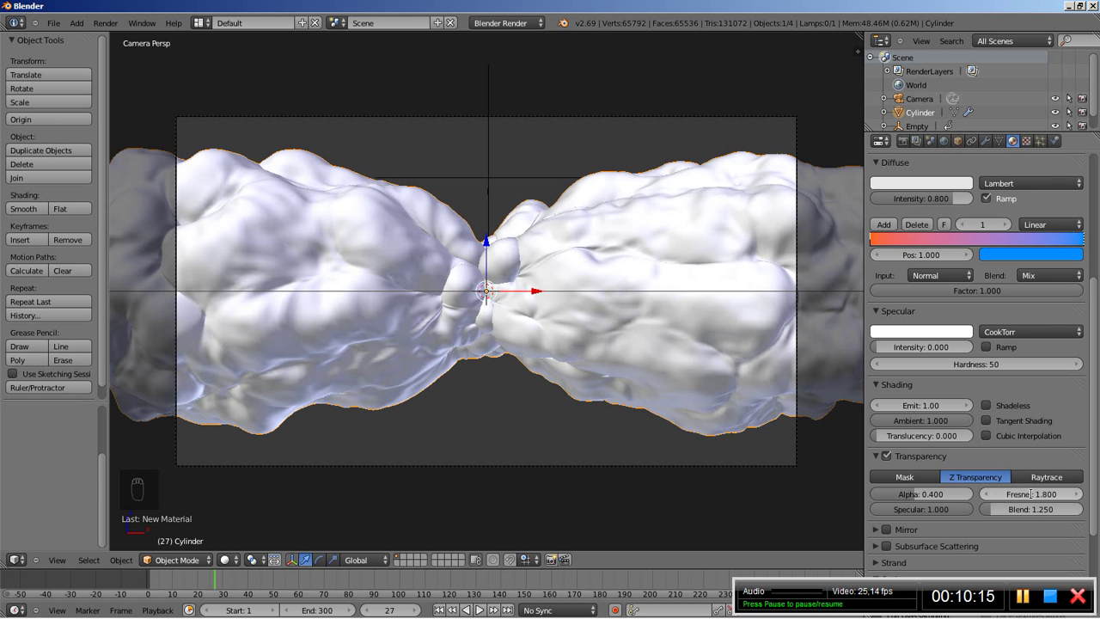
# Step: Collapse the Specular settings and set the transparency's Blend factor to 1.4
pyautogui.scroll(2, 989, 470)
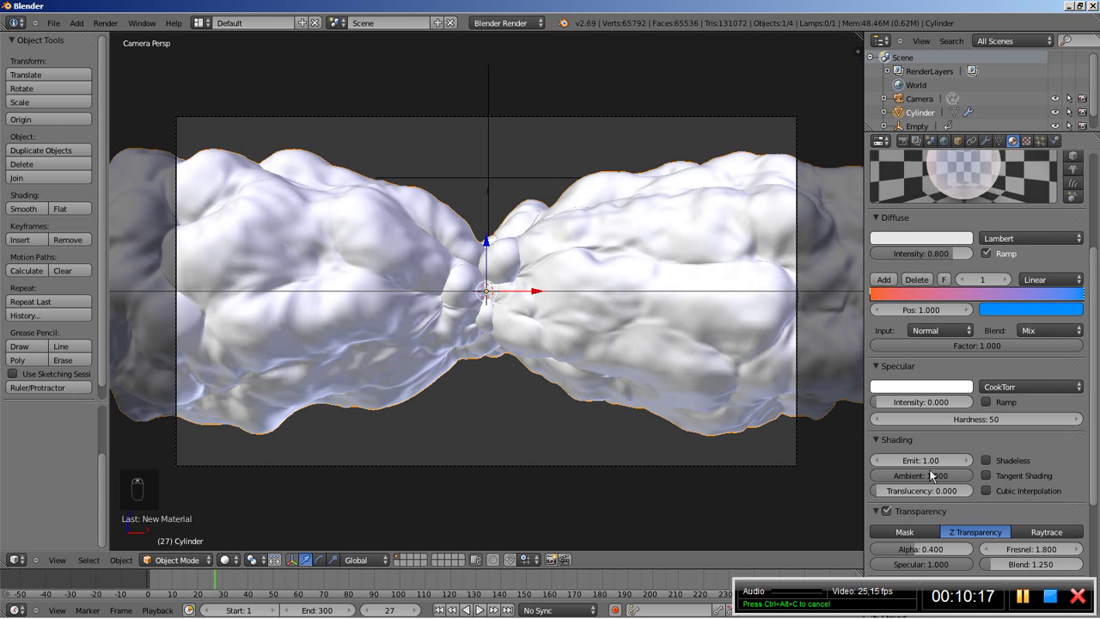
pyautogui.click(877, 364)
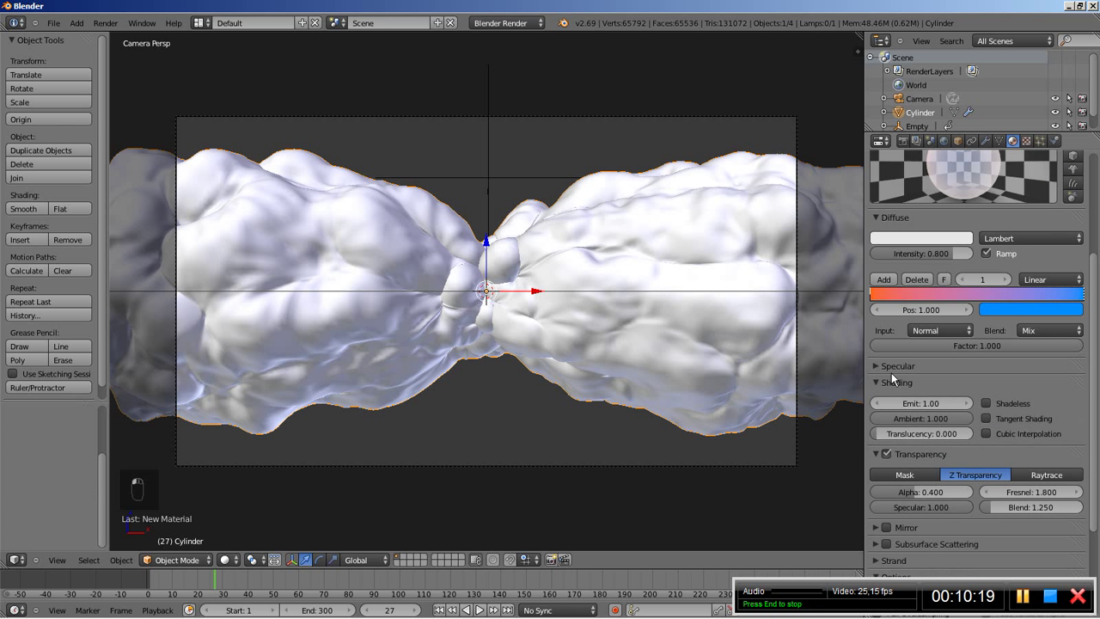
pyautogui.scroll(1, 967, 446)
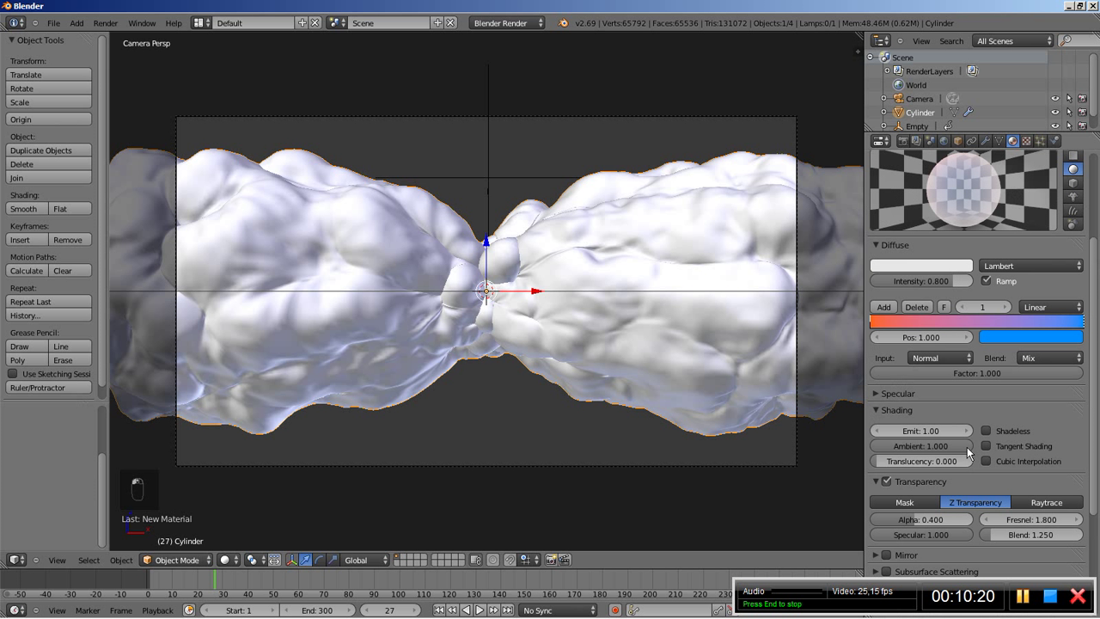
pyautogui.click(1036, 535)
pyautogui.write('1.4')
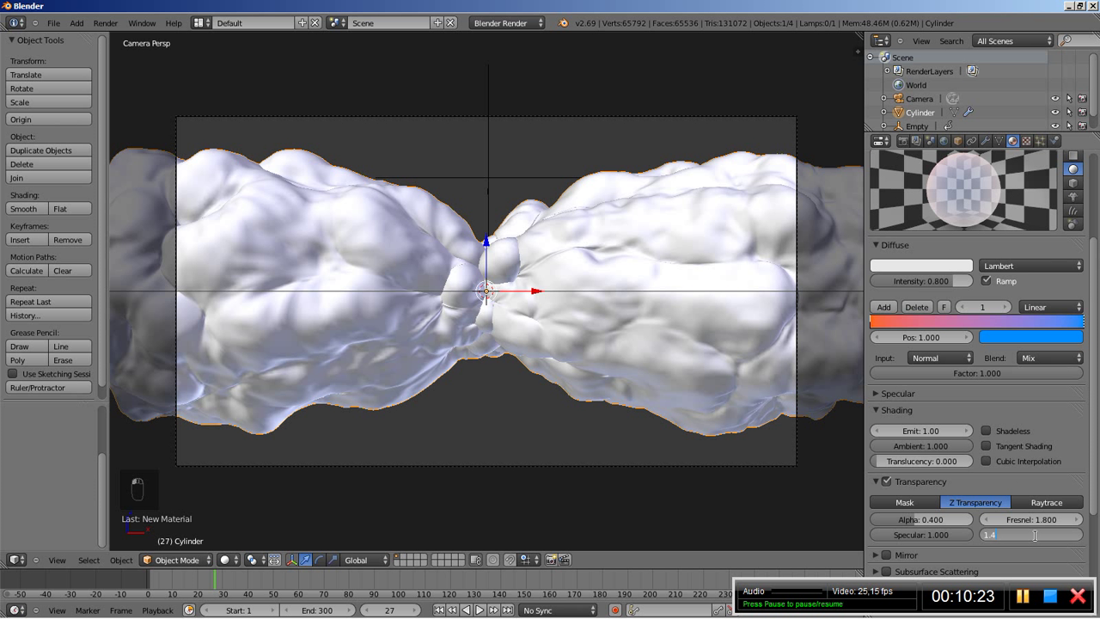
pyautogui.press('Return')
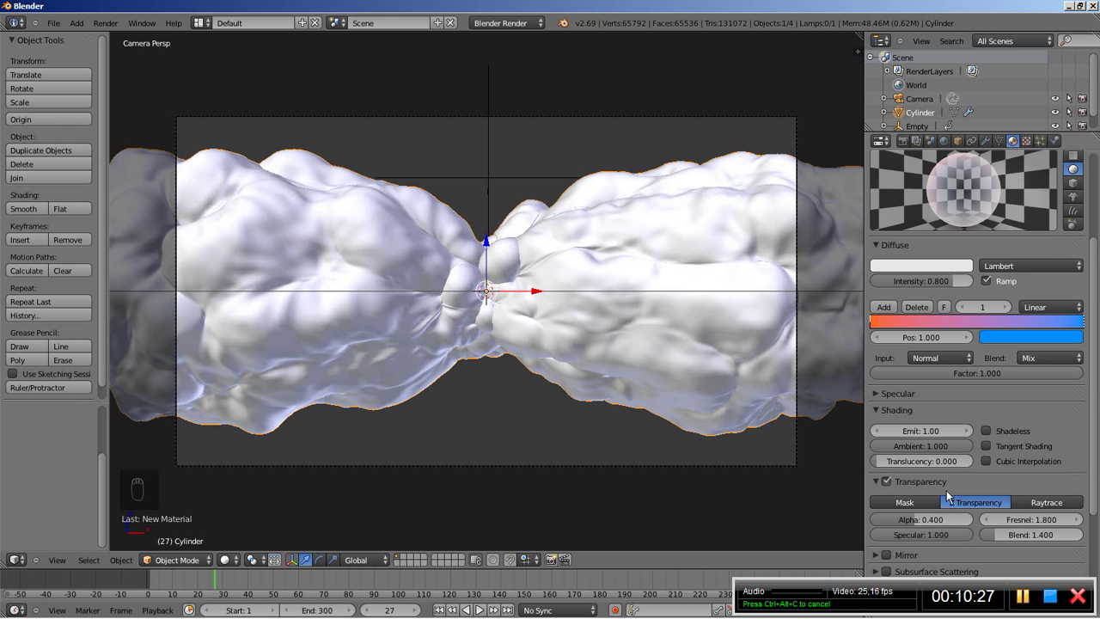
# Step: Switch CylinderMat to the Wire material type and render the current frame to check the look, closing the result
pyautogui.scroll(3, 906, 456)
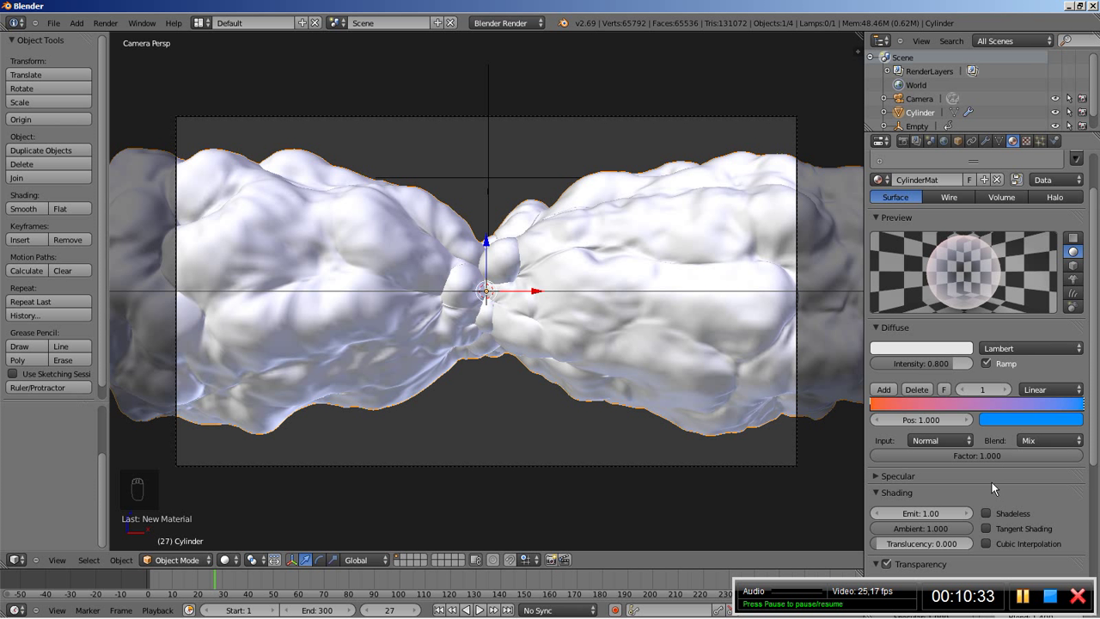
pyautogui.click(945, 200)
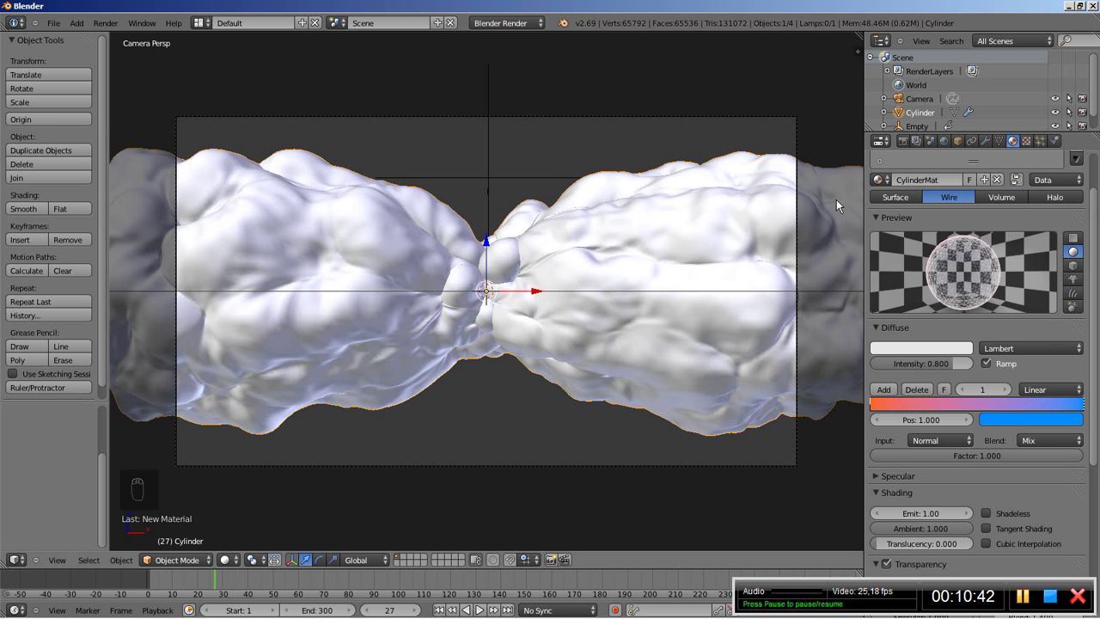
pyautogui.click(902, 141)
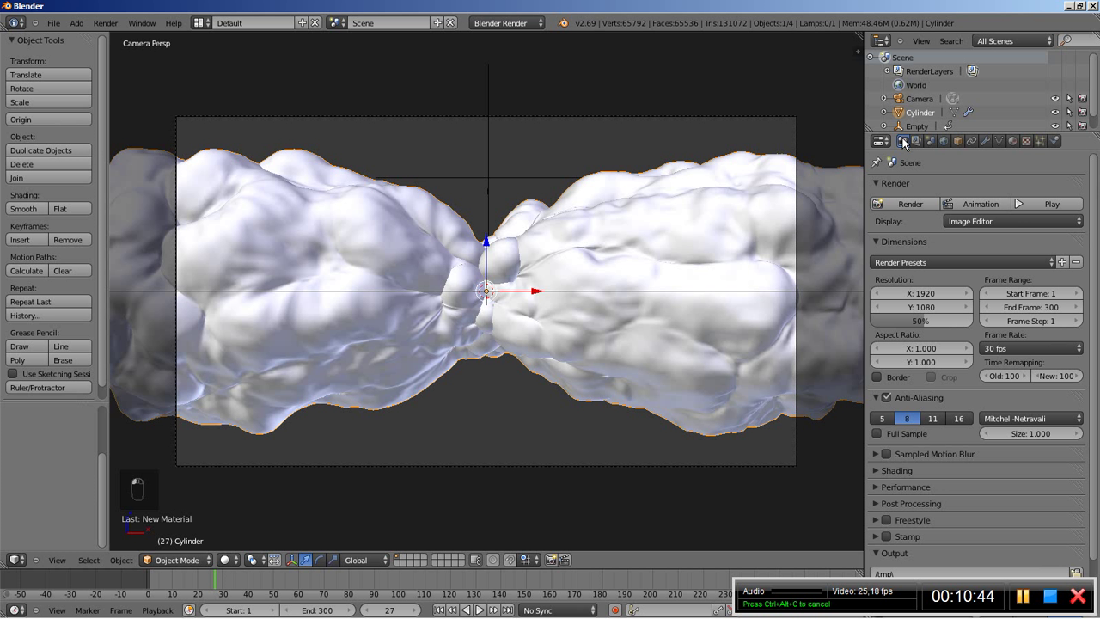
pyautogui.click(907, 203)
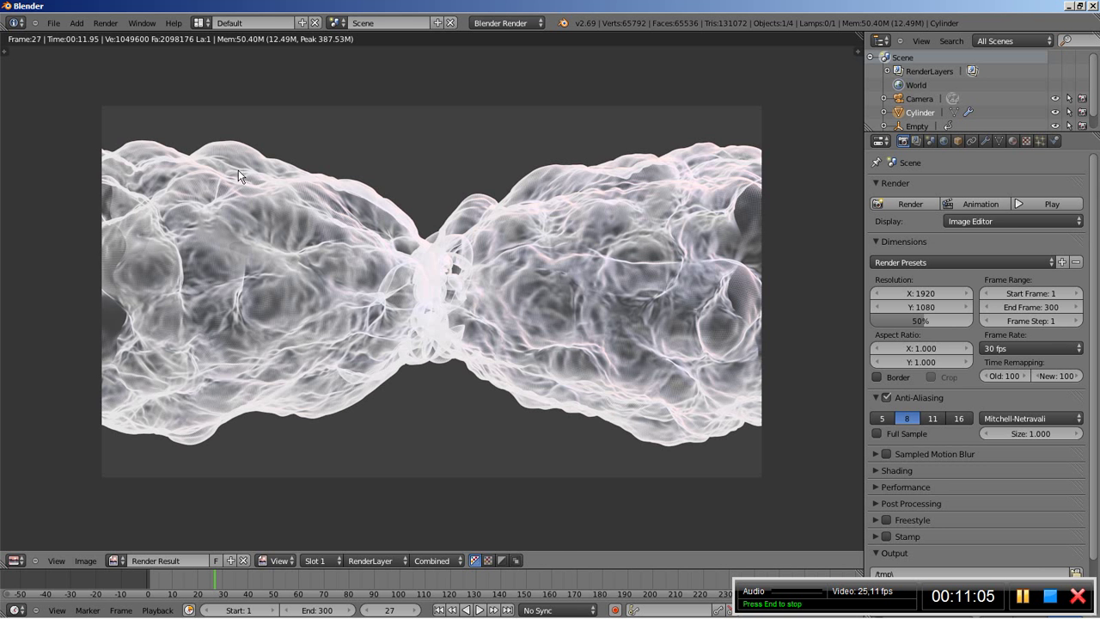
pyautogui.press('Escape')
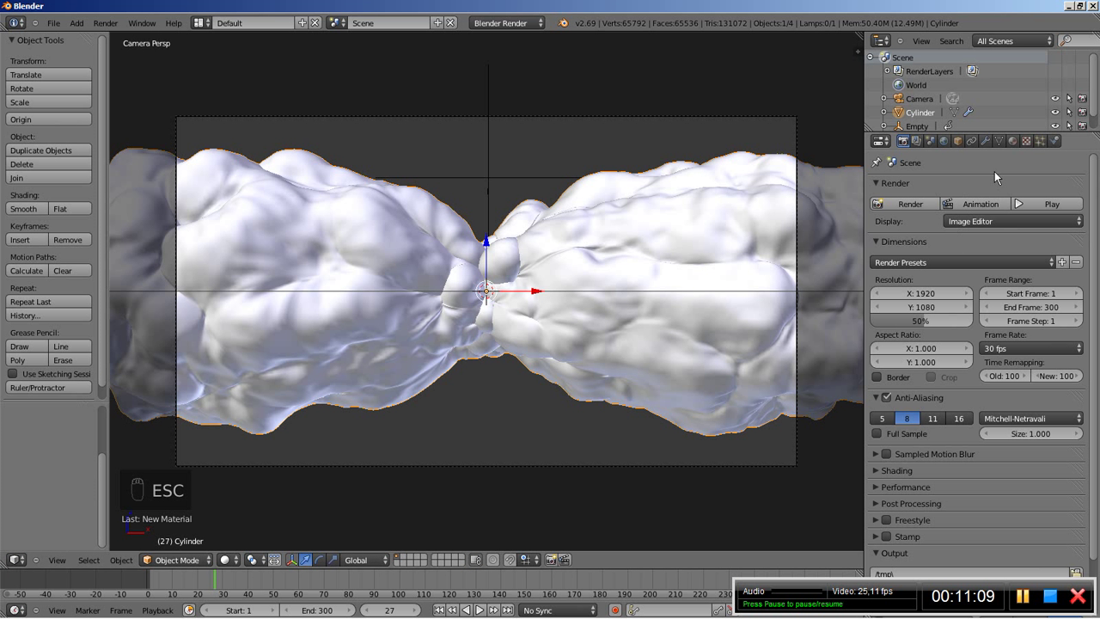
# Step: Lower the last Subdivision Surface modifier's render subdivisions to 2 and render the frame again, closing the result
pyautogui.click(985, 141)
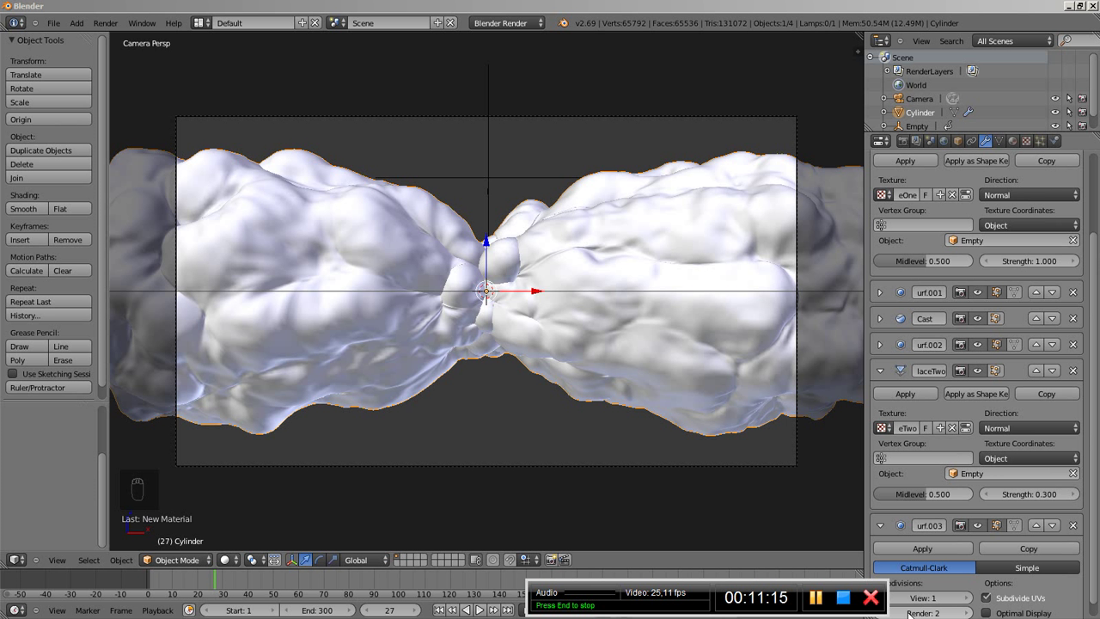
pyautogui.click(896, 612)
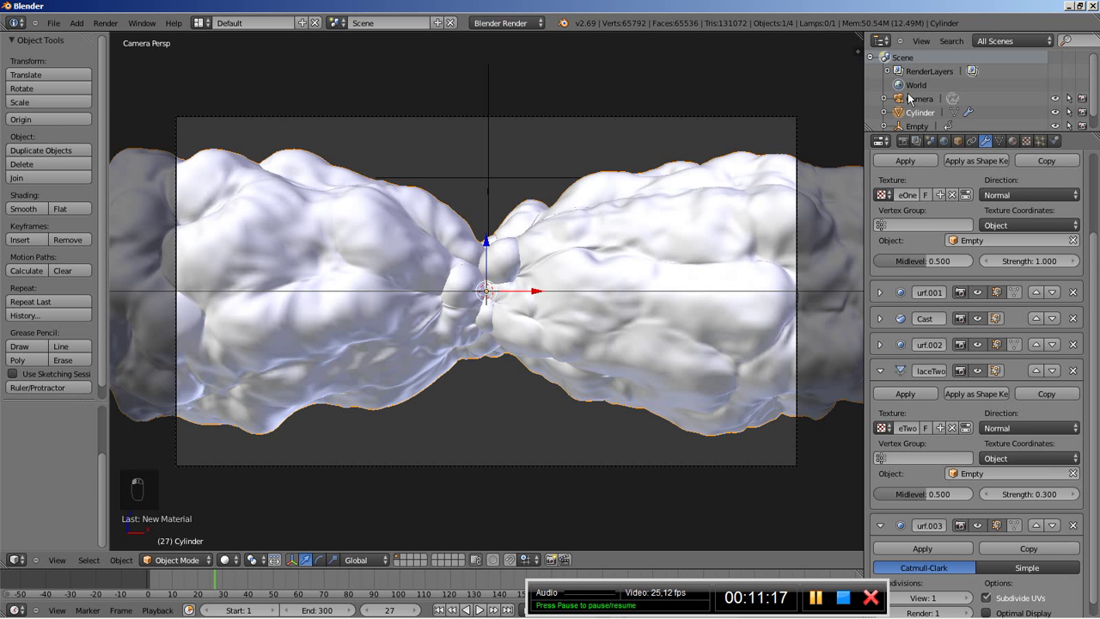
pyautogui.click(902, 140)
pyautogui.click(902, 204)
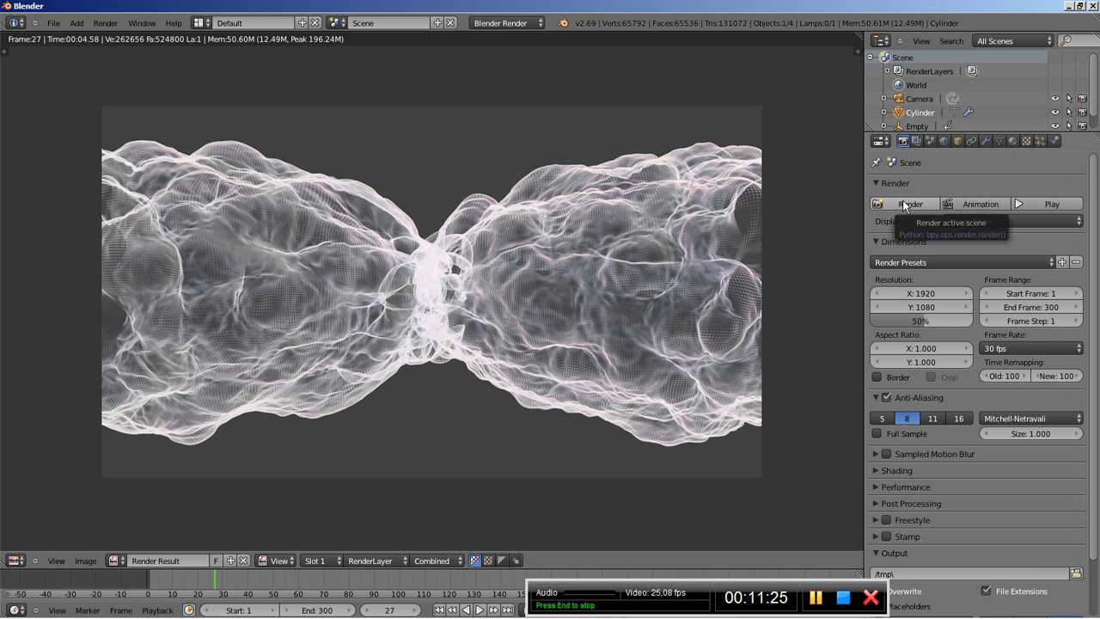
pyautogui.press('Escape')
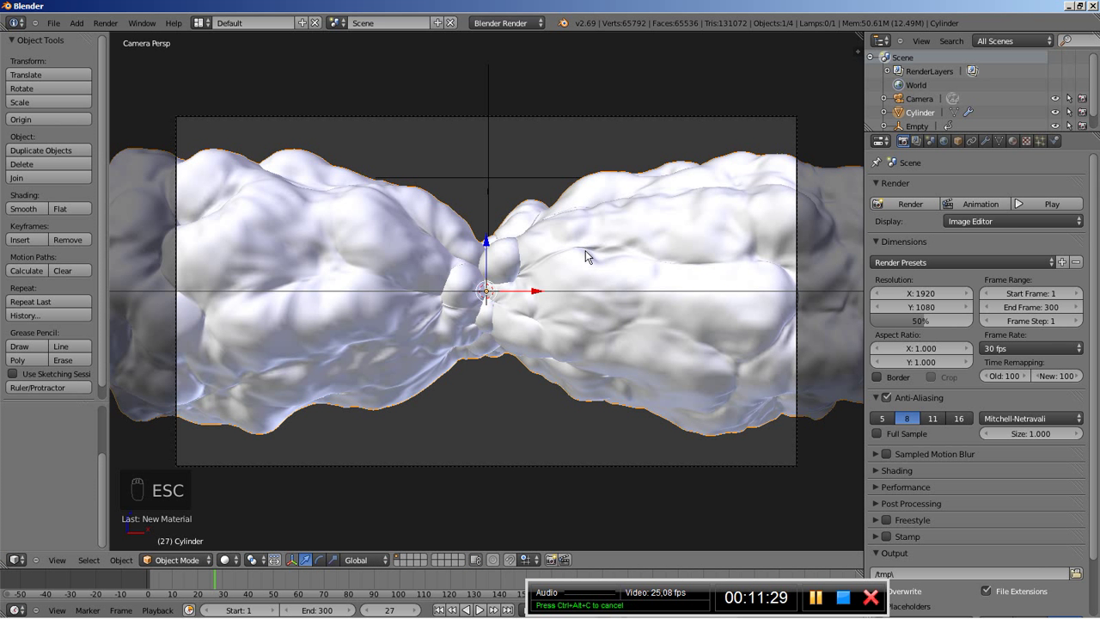
# Step: Darken the world's horizon color to near black through the Blender Game engine's world settings, and return to the Blender Render engine
pyautogui.click(944, 141)
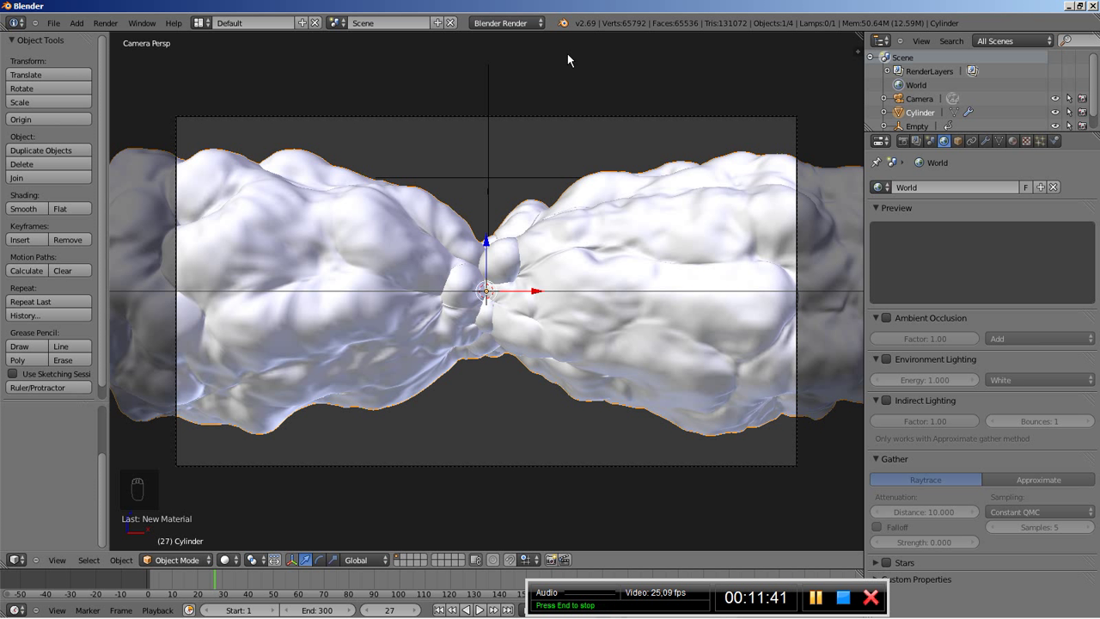
pyautogui.click(519, 23)
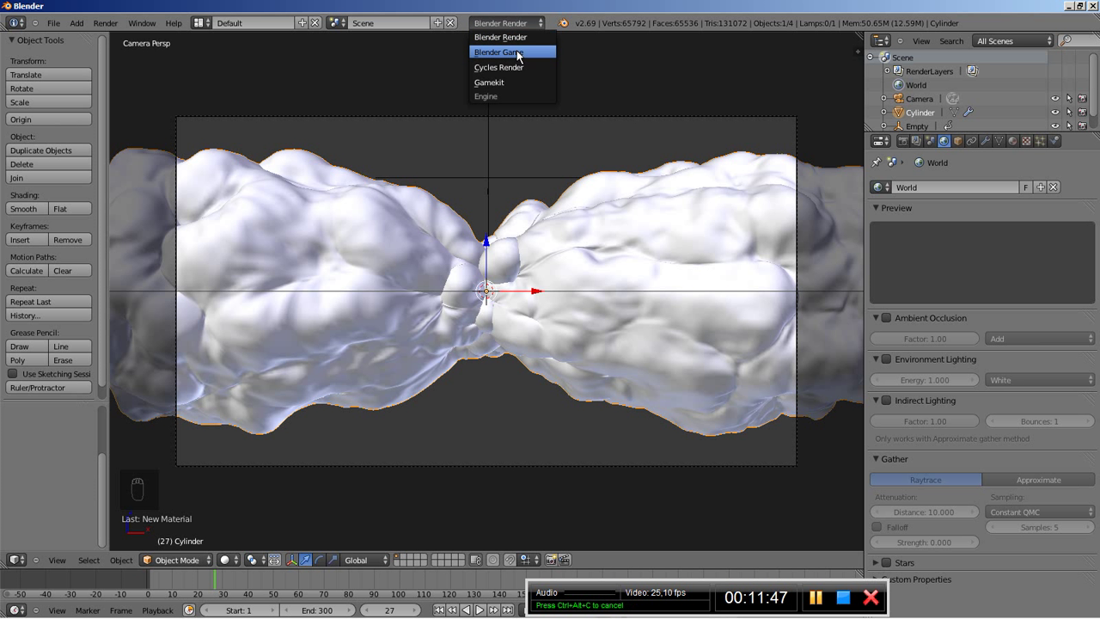
pyautogui.click(518, 57)
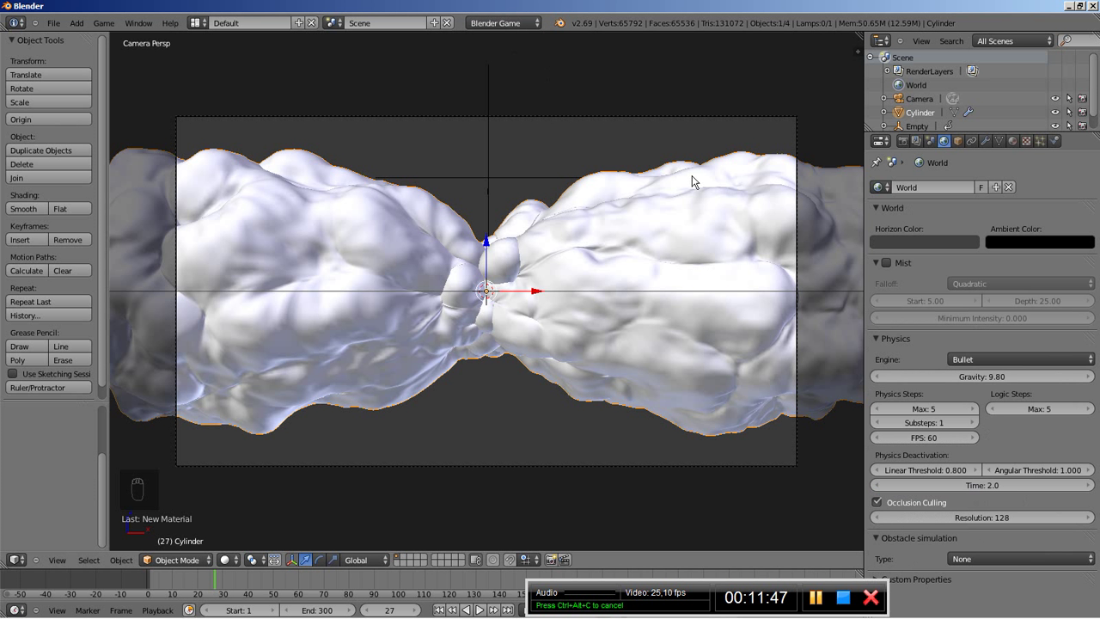
pyautogui.click(880, 245)
pyautogui.moveTo(968, 134); pyautogui.dragTo(971, 151)
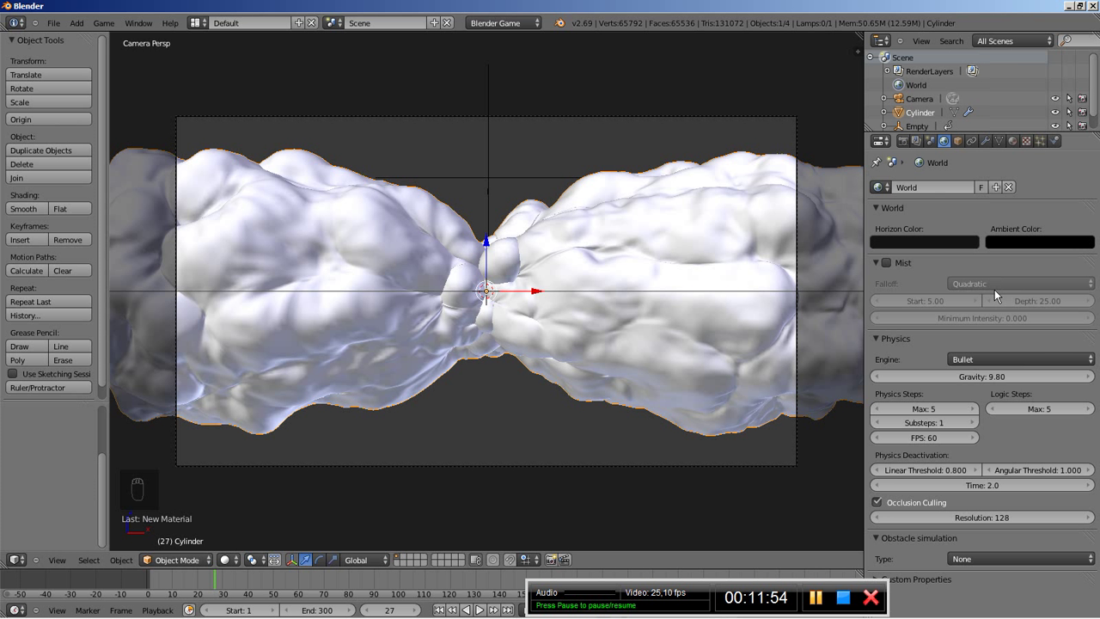
pyautogui.click(492, 24)
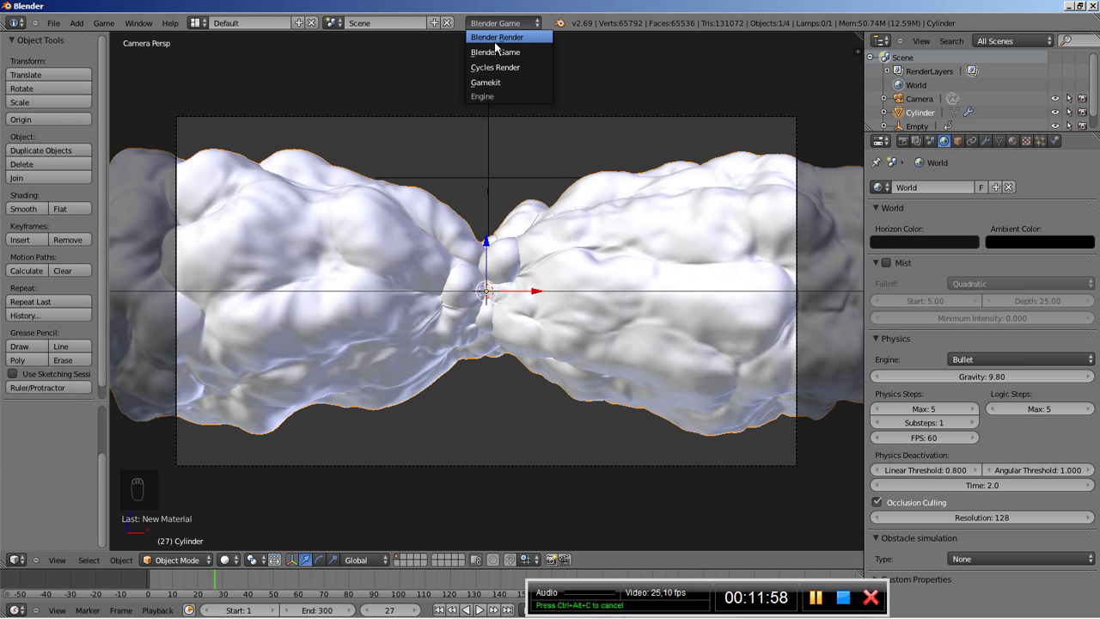
pyautogui.click(503, 37)
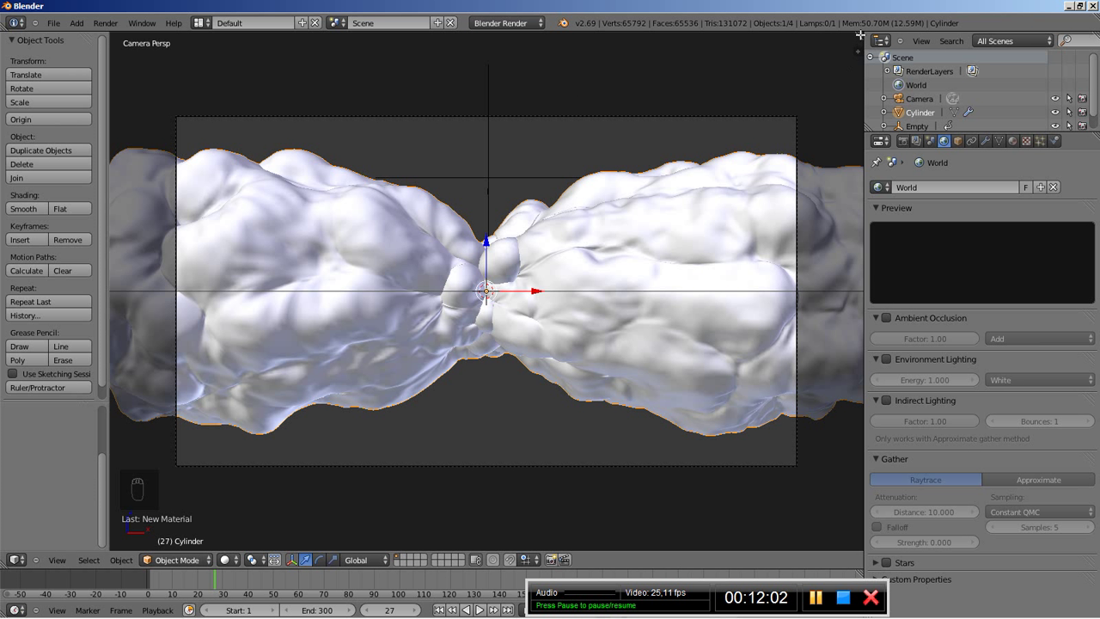
# Step: Split the 3D viewport into two stacked areas and turn the upper one into a Node Editor with its sidebar hidden
pyautogui.moveTo(859, 34); pyautogui.dragTo(834, 308)
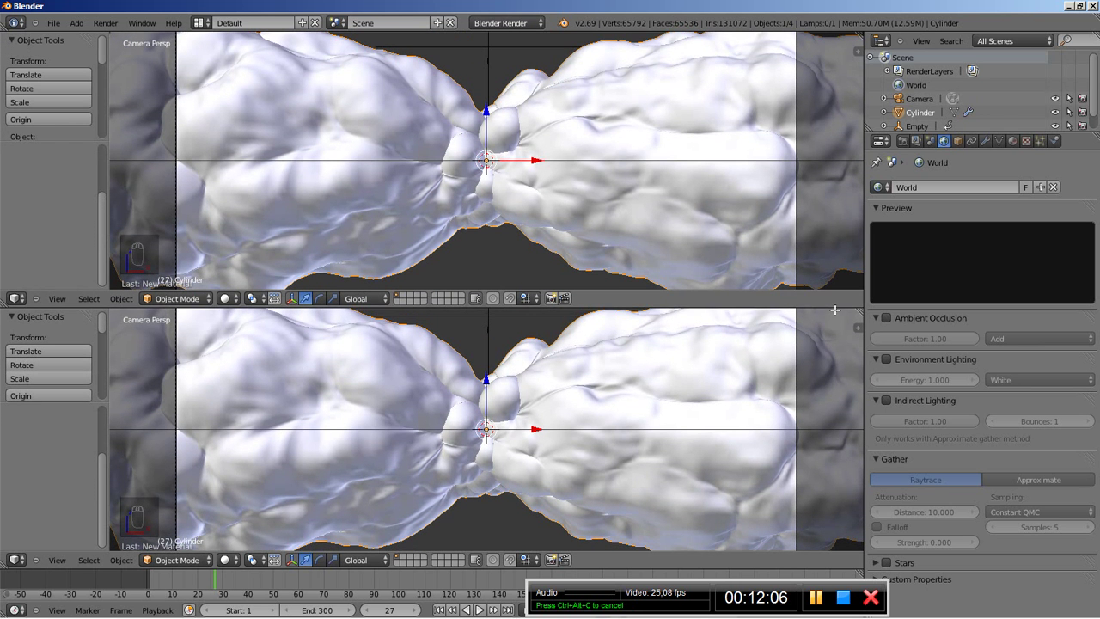
pyautogui.click(15, 298)
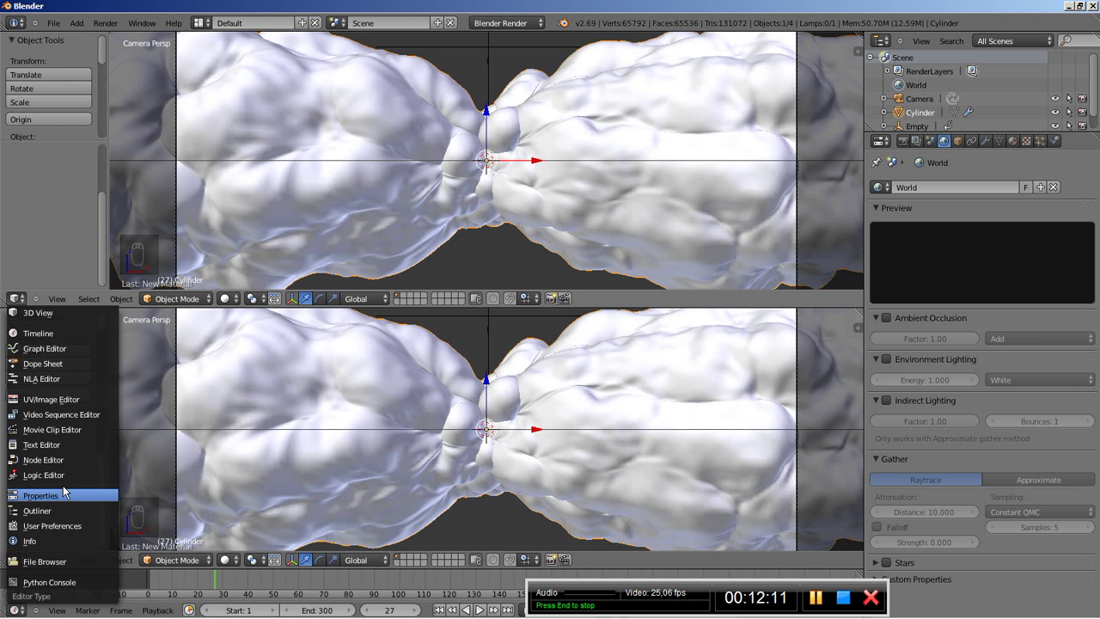
pyautogui.click(53, 460)
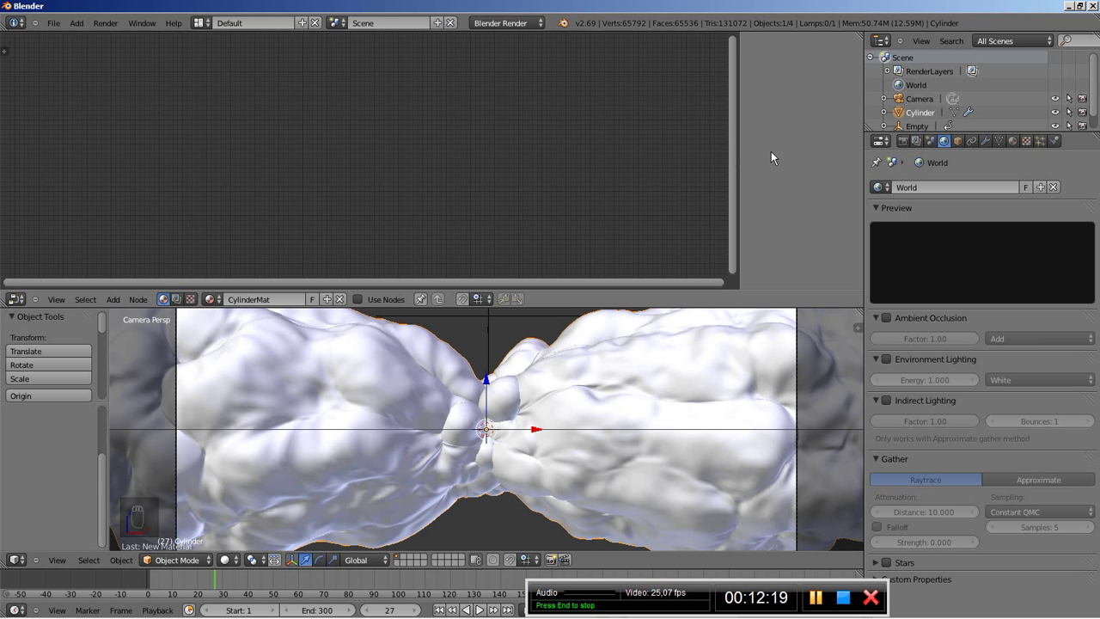
pyautogui.press('n')
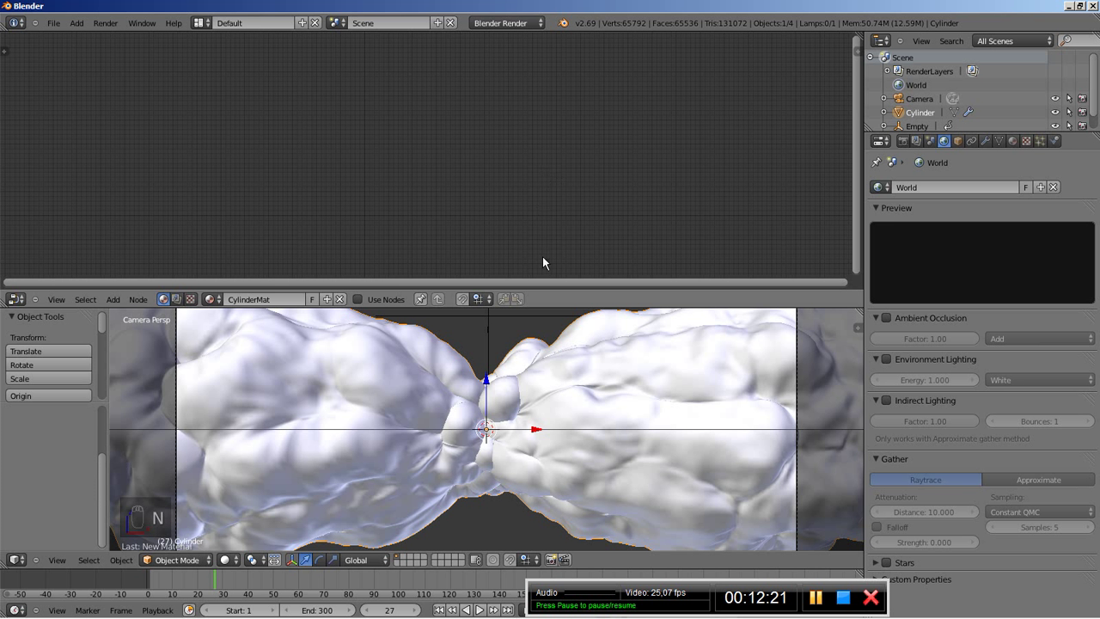
# Step: Render the current frame to check the wire material against the dark background, closing the result
pyautogui.click(904, 141)
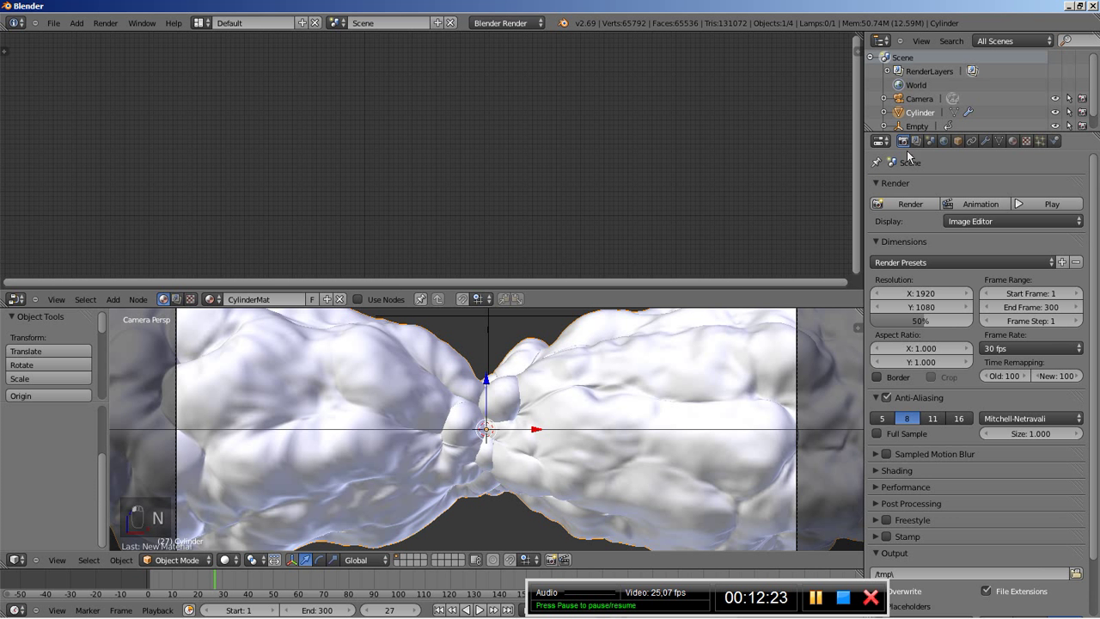
pyautogui.click(901, 207)
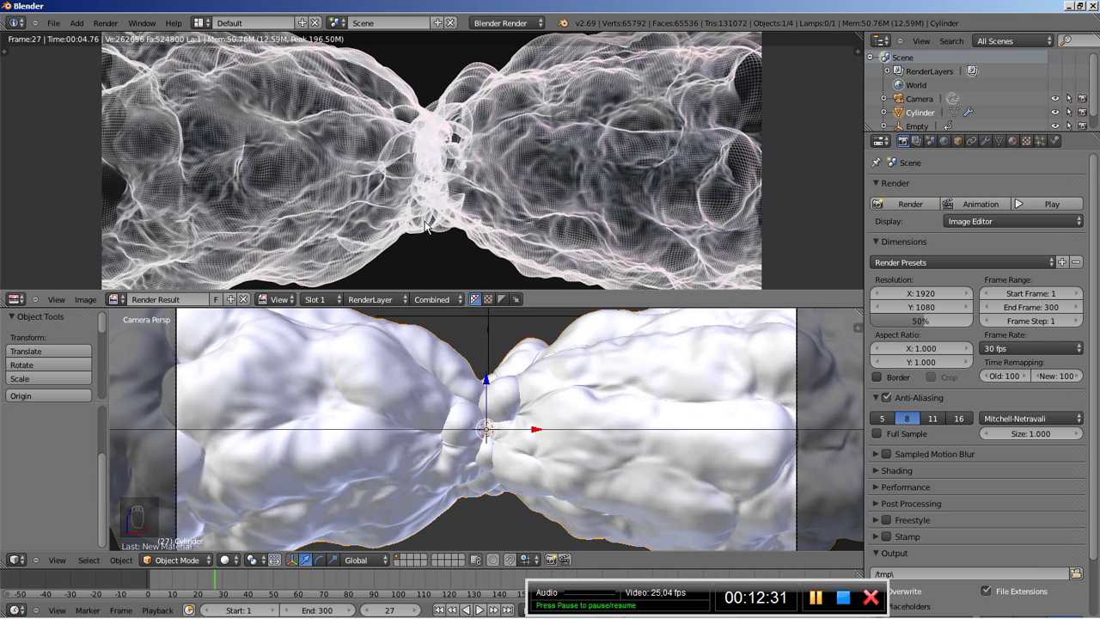
pyautogui.press('Escape')
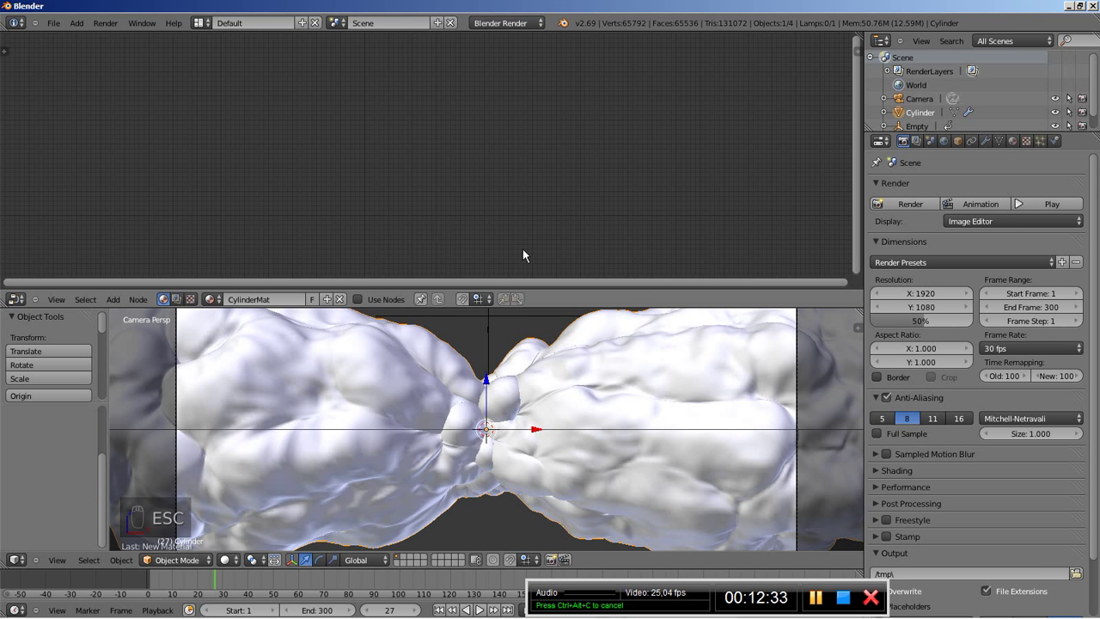
# Step: Set CylinderMat's Emit value to 0.60 and render the frame again, closing the result
pyautogui.click(1013, 141)
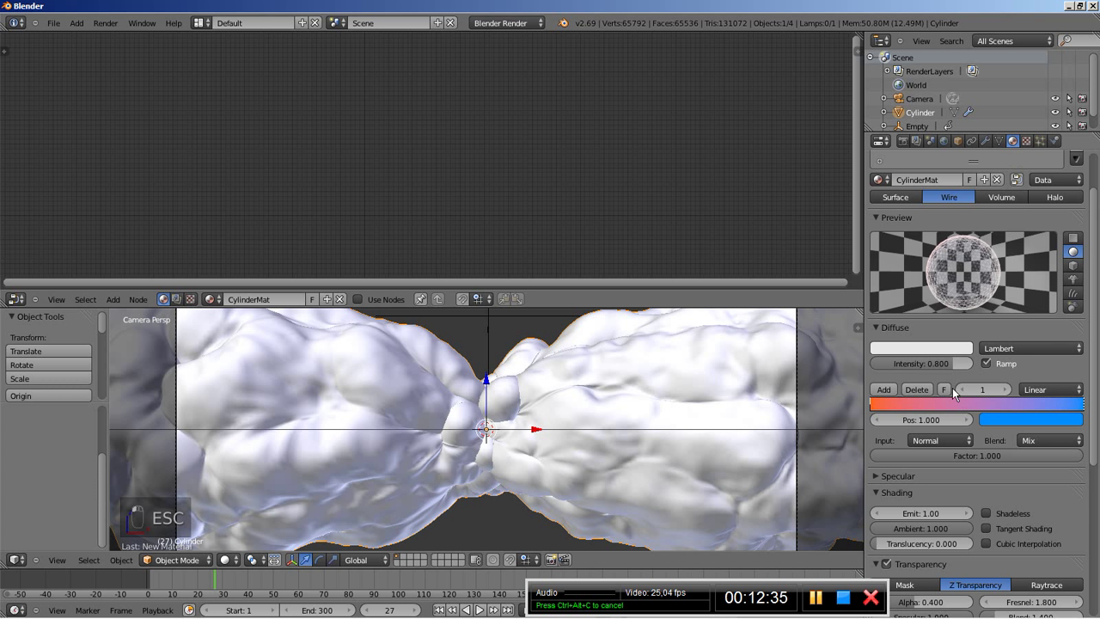
pyautogui.click(926, 513)
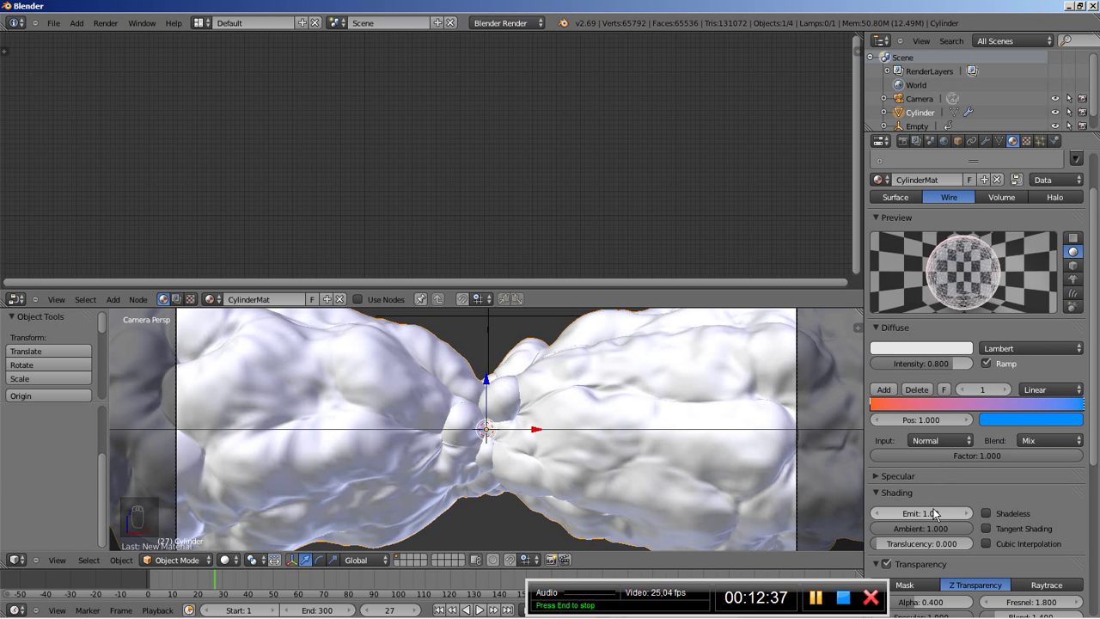
pyautogui.write('0.')
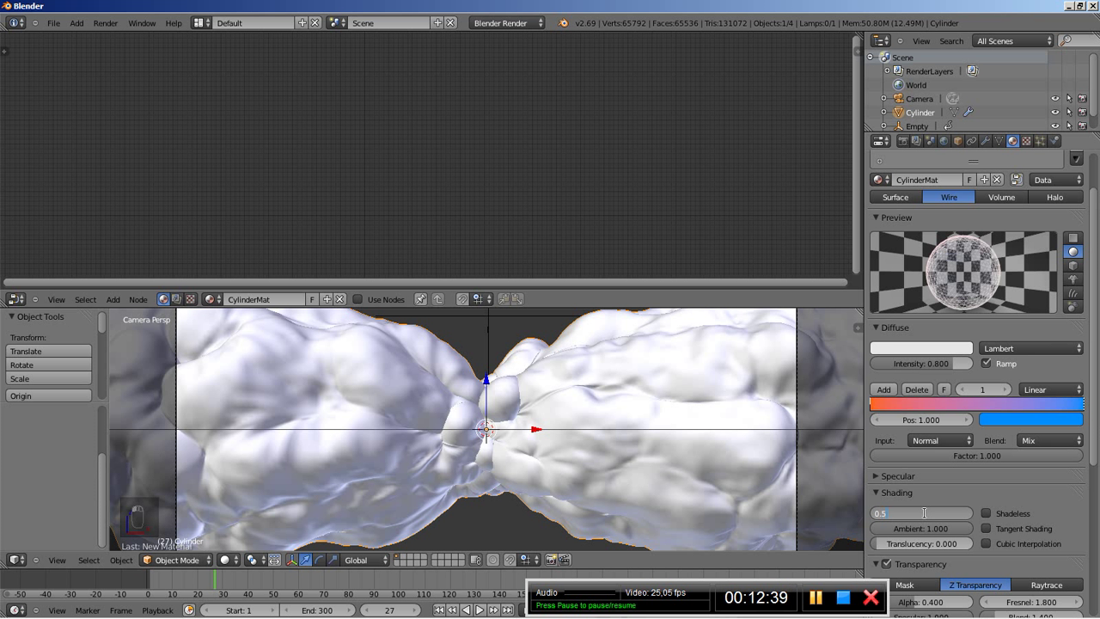
pyautogui.write('5')
pyautogui.press('BackSpace')
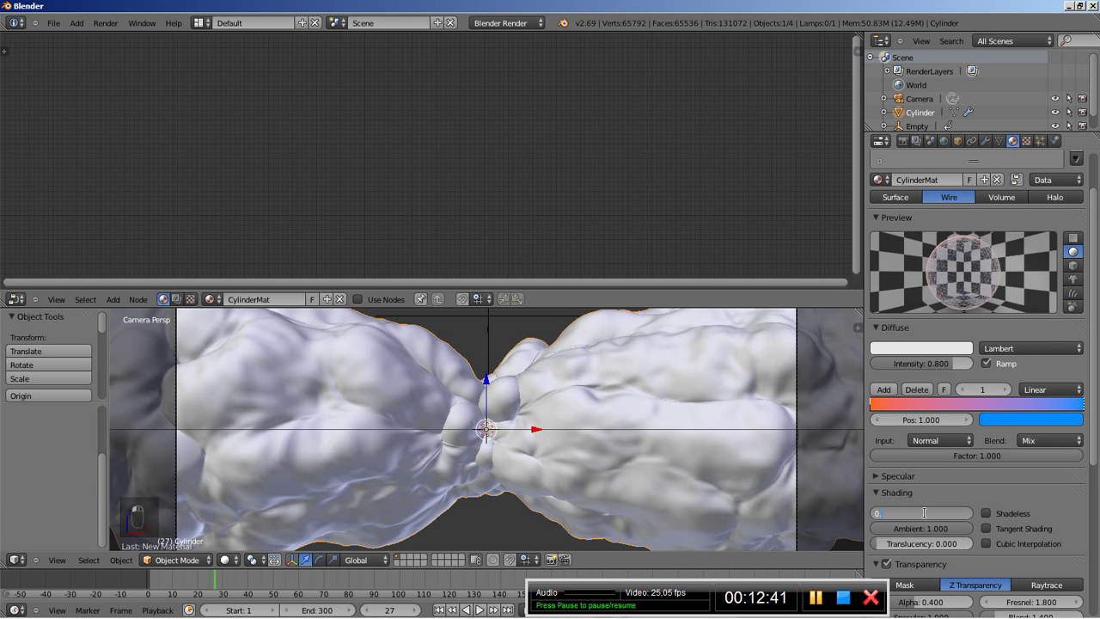
pyautogui.write('60')
pyautogui.press('Return')
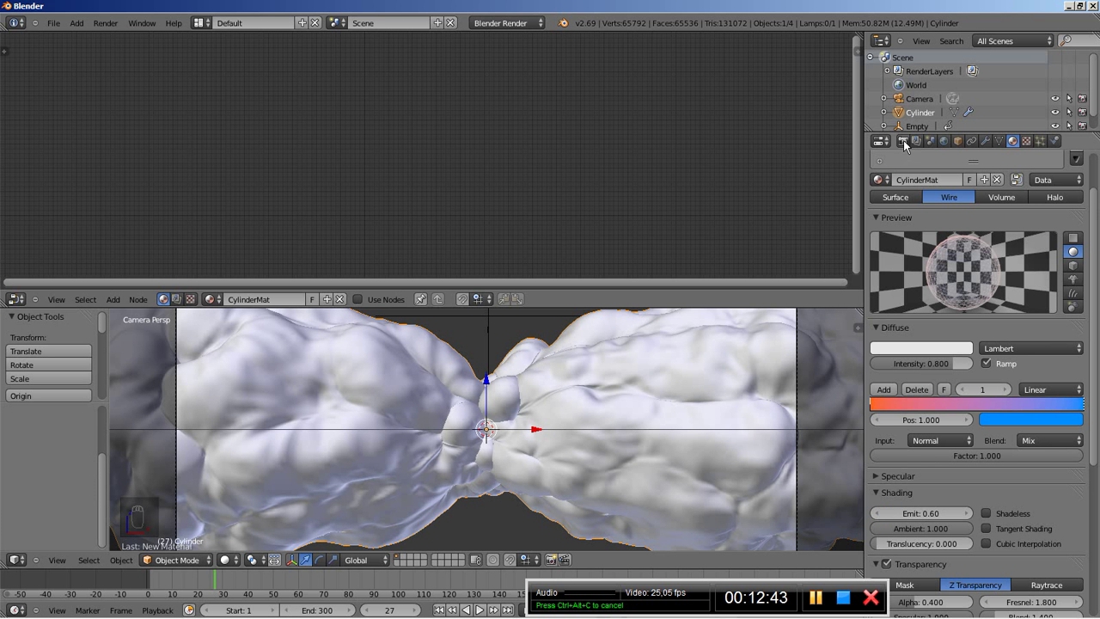
pyautogui.click(903, 141)
pyautogui.click(909, 204)
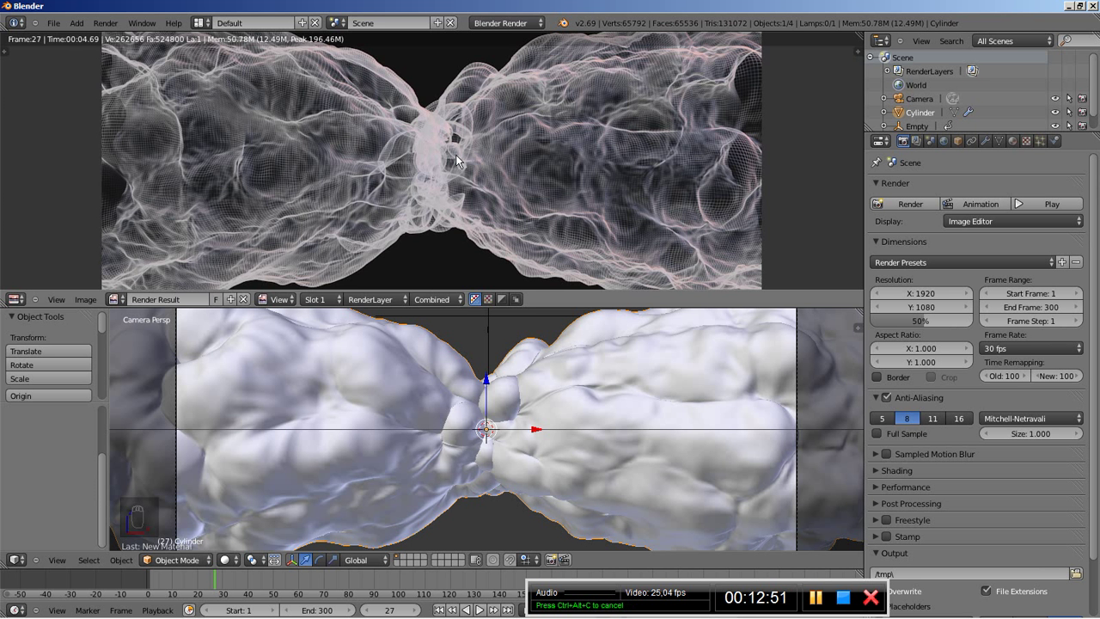
pyautogui.press('Escape')
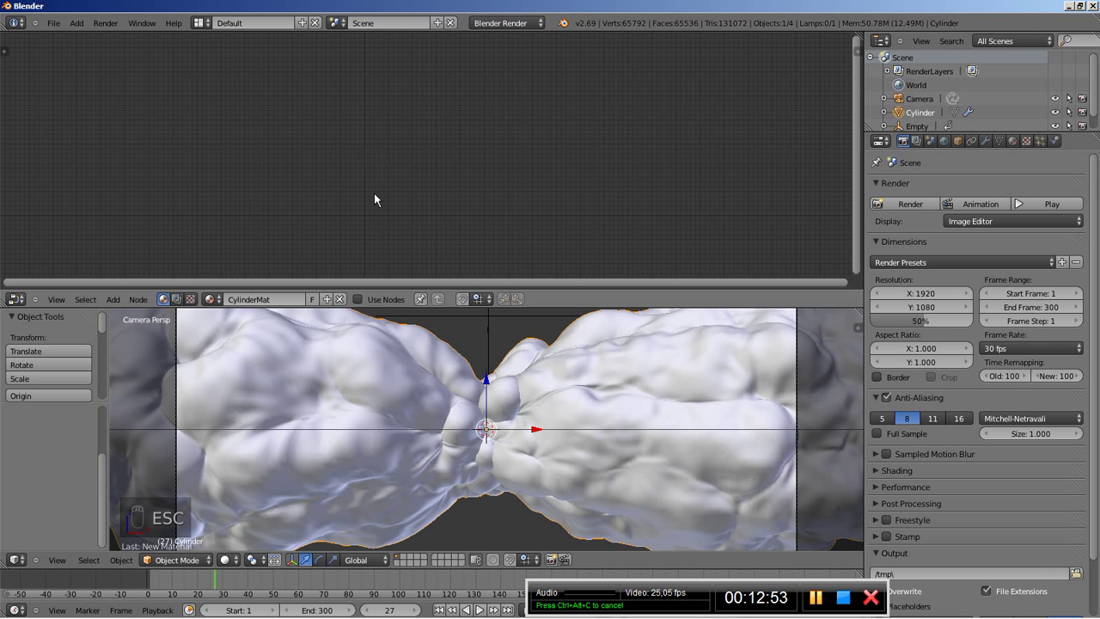
# Step: Switch the Node Editor to compositing nodes and enable the use of nodes for the scene
pyautogui.click(177, 299)
pyautogui.click(209, 299)
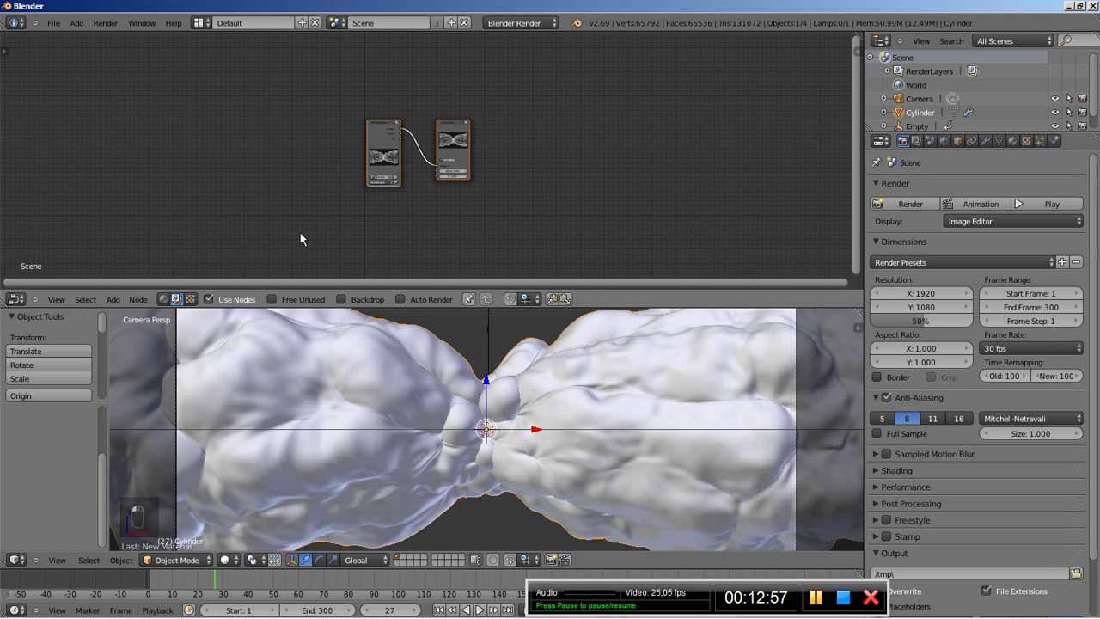
pyautogui.scroll(5, 318, 237)
pyautogui.scroll(2, 318, 232)
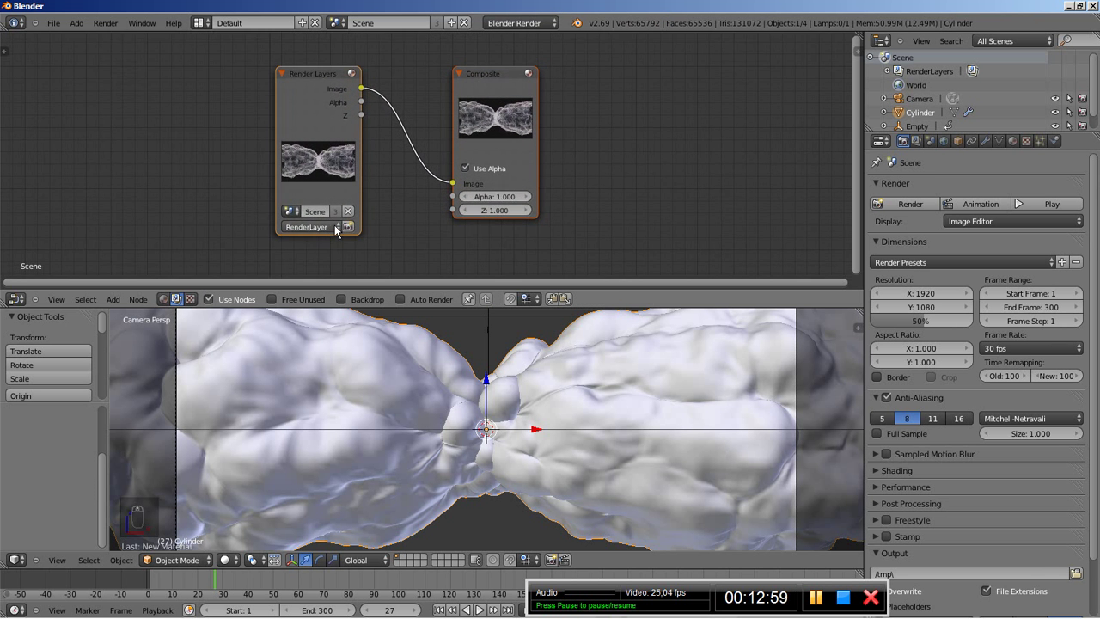
# Step: Spread the Render Layers and Composite nodes far apart to make room between them
pyautogui.rightClick(306, 76)
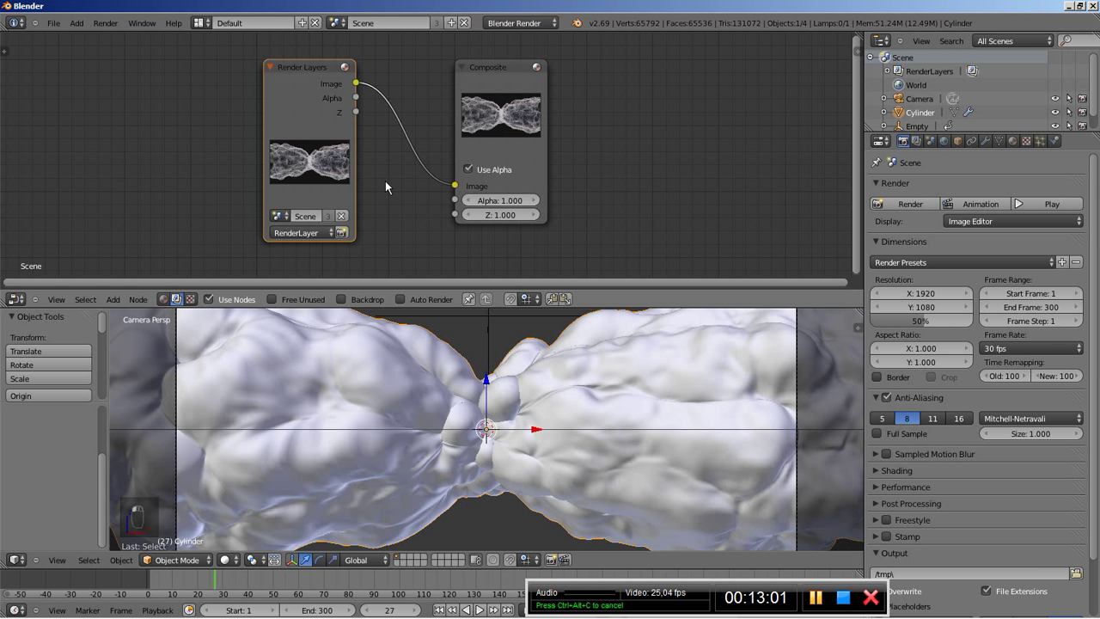
pyautogui.press('g')
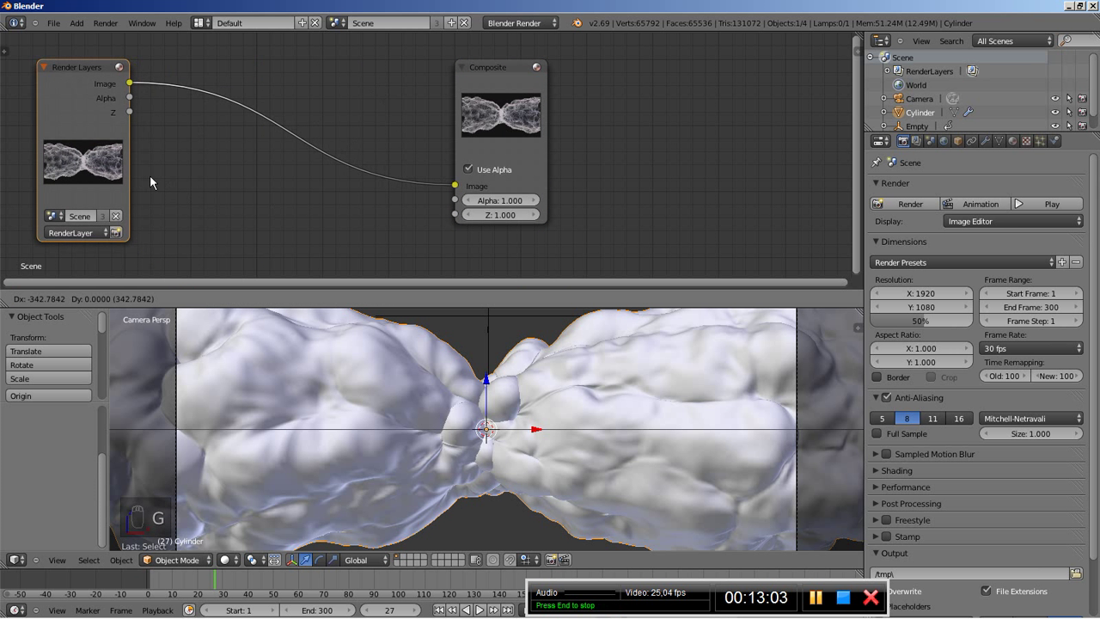
pyautogui.click(146, 175)
pyautogui.rightClick(503, 61)
pyautogui.press('g')
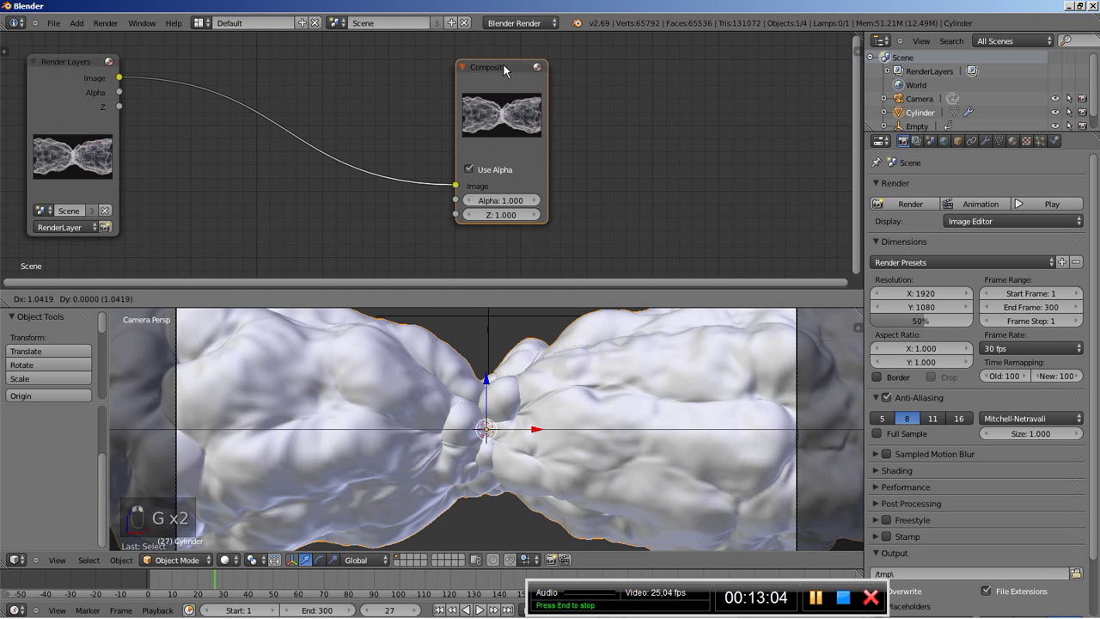
pyautogui.click(783, 68)
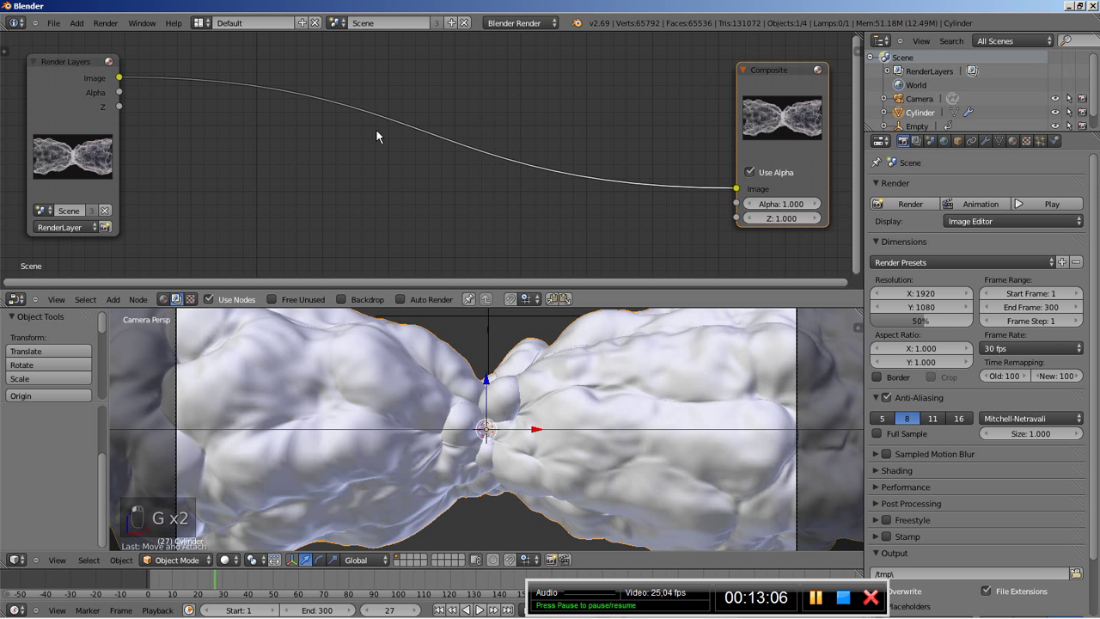
# Step: Add a Viewer output node just before the Composite node and make the Node Editor area taller
pyautogui.hotkey('shift', 'a')
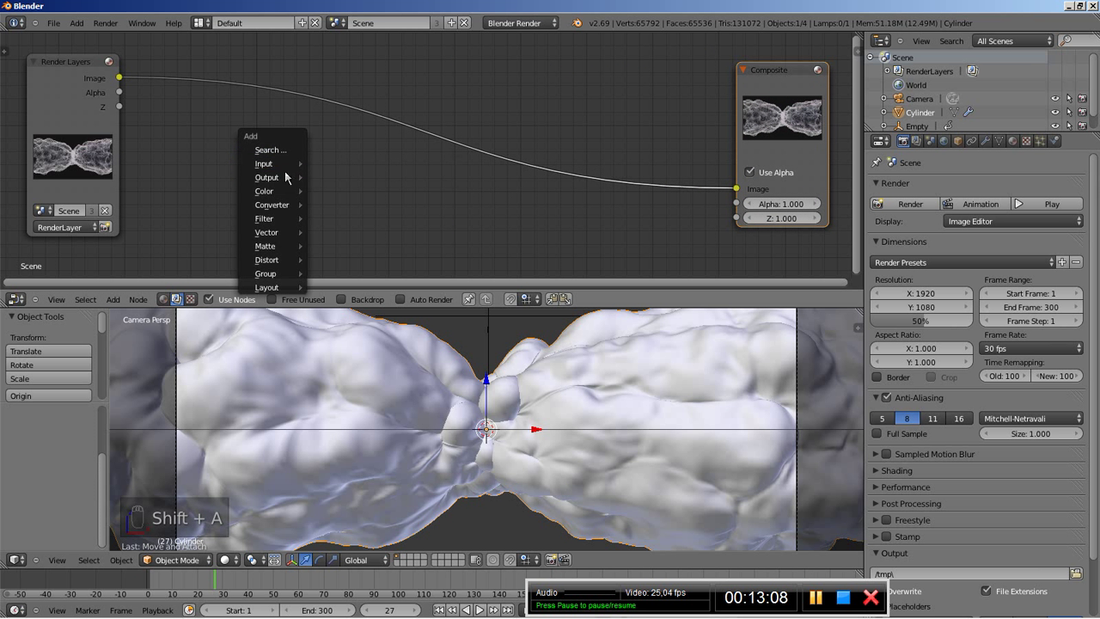
pyautogui.moveTo(285, 183)
pyautogui.click(335, 192)
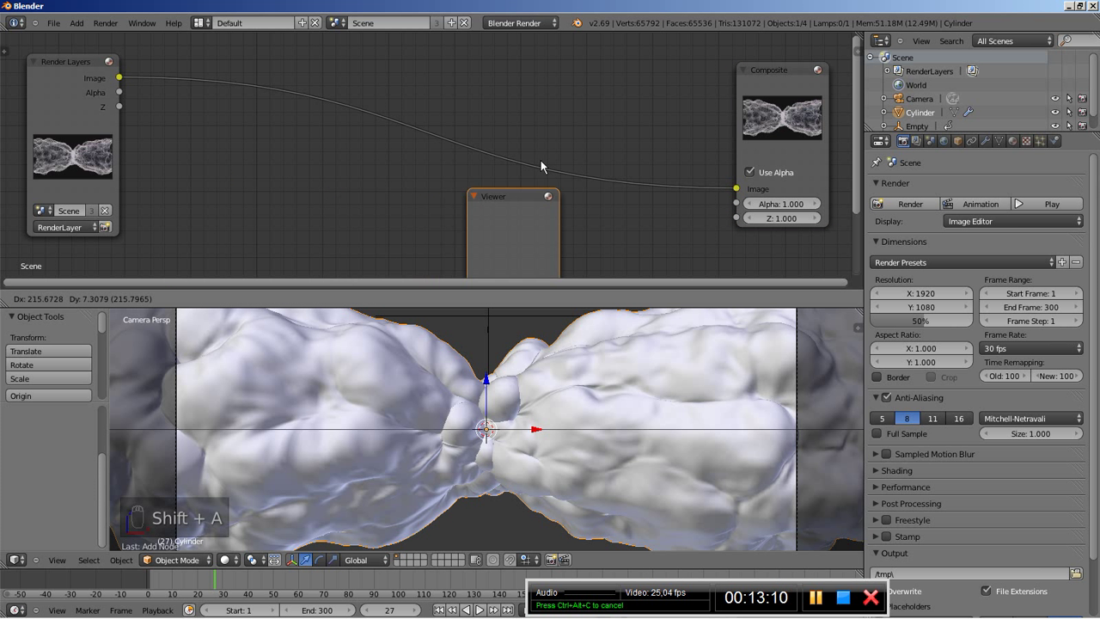
pyautogui.click(635, 71)
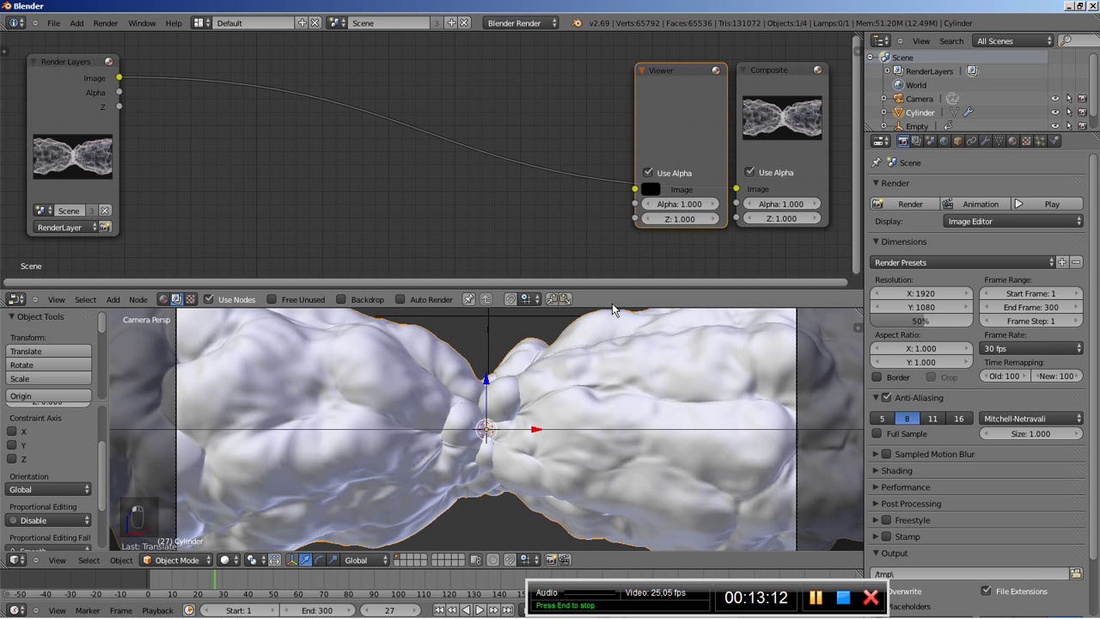
pyautogui.moveTo(613, 306); pyautogui.dragTo(619, 391)
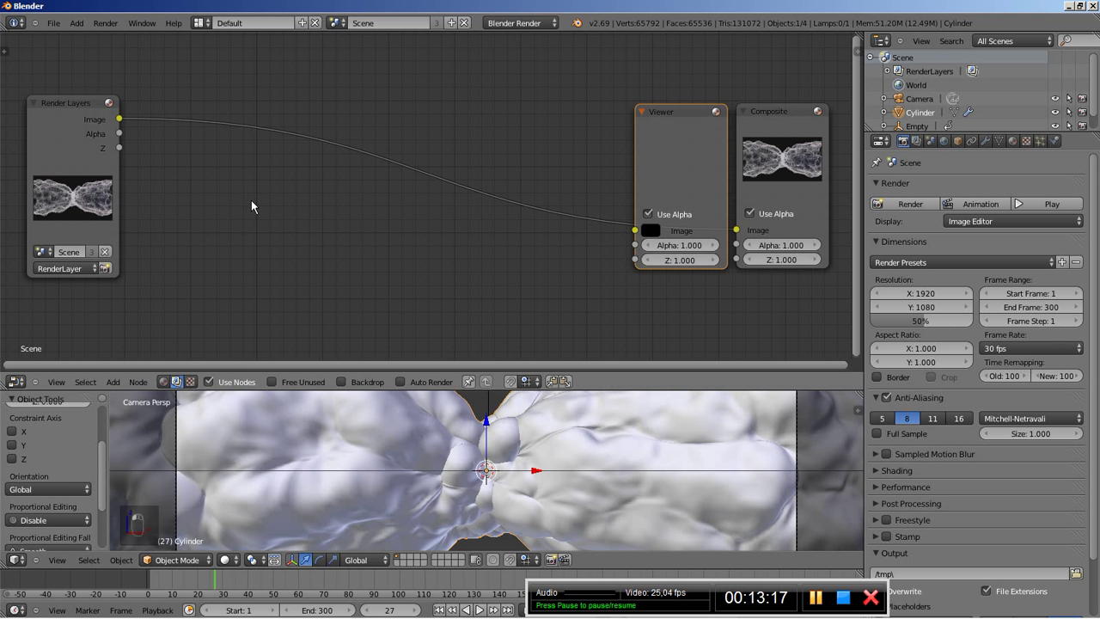
# Step: Insert an RGB Curves node into the link right after the Render Layers node
pyautogui.hotkey('shift', 'a')
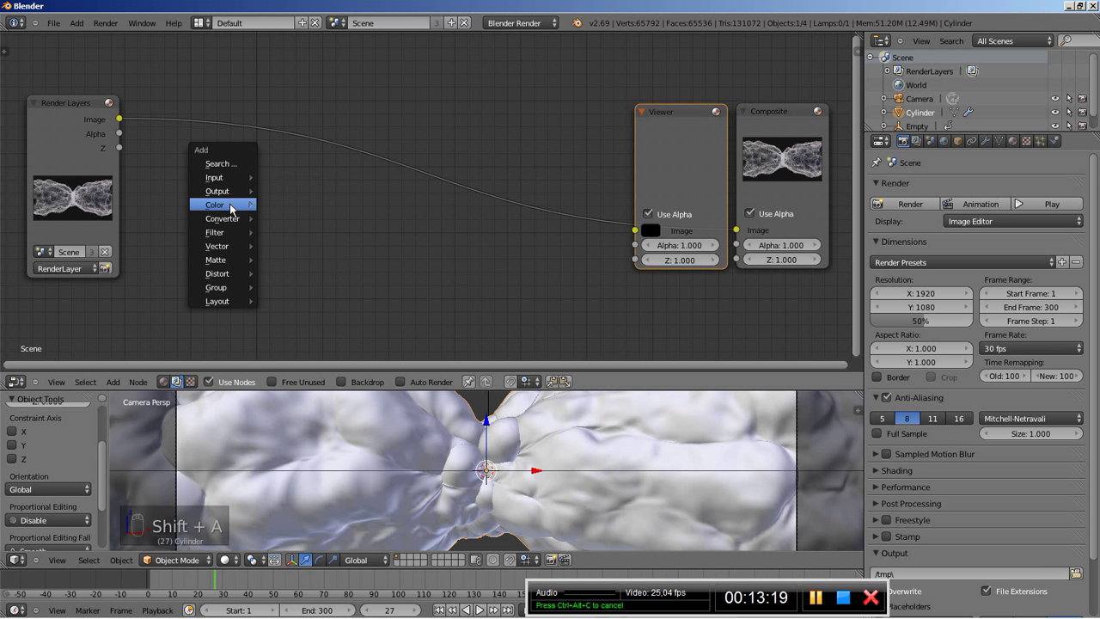
pyautogui.moveTo(239, 208)
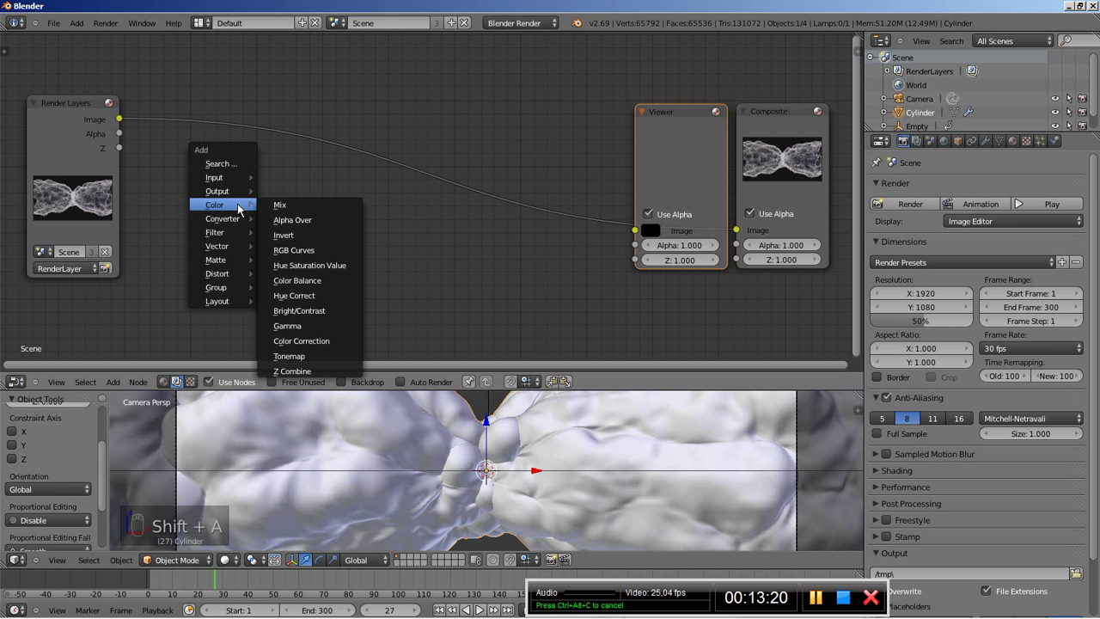
pyautogui.click(294, 250)
pyautogui.click(168, 87)
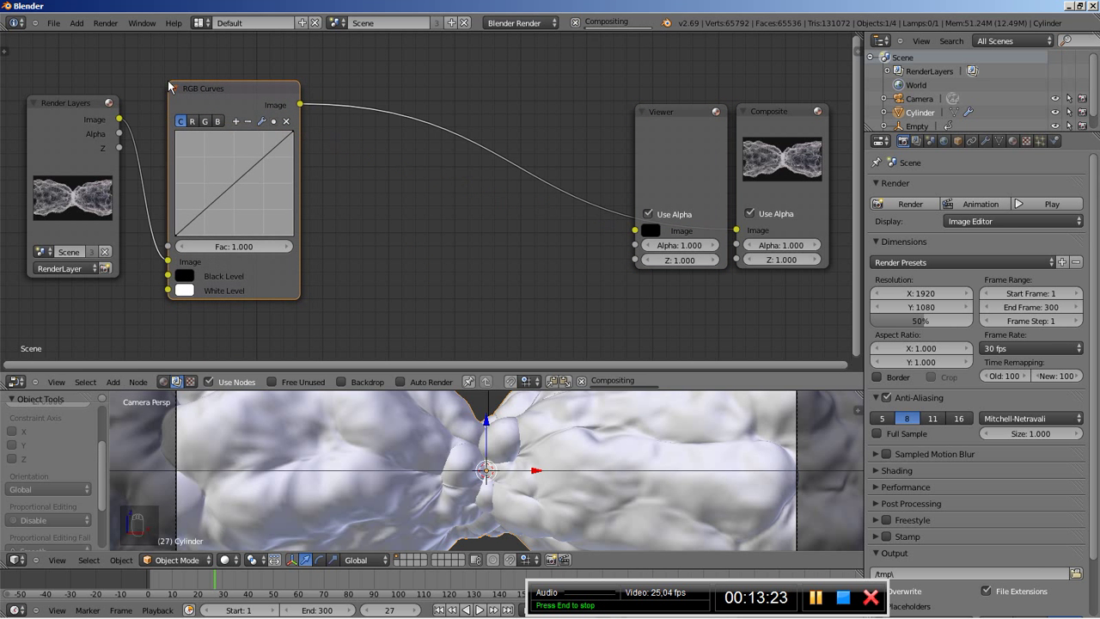
pyautogui.moveTo(208, 87); pyautogui.dragTo(198, 81)
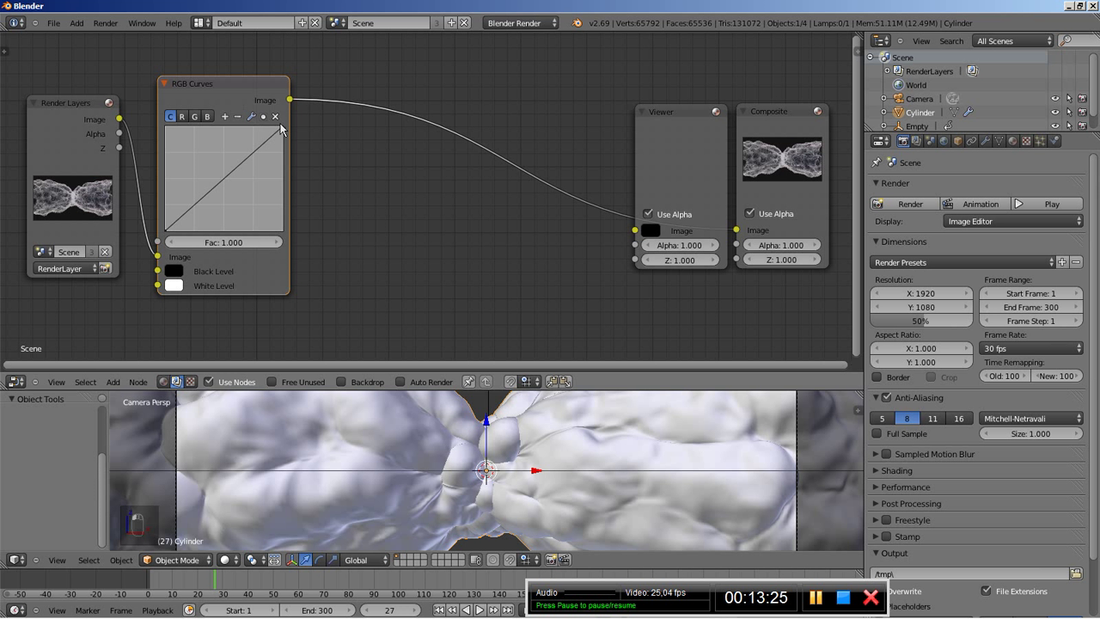
# Step: Connect the RGB Curves image output to the Viewer's image input and enable the backdrop
pyautogui.moveTo(290, 100); pyautogui.dragTo(640, 232)
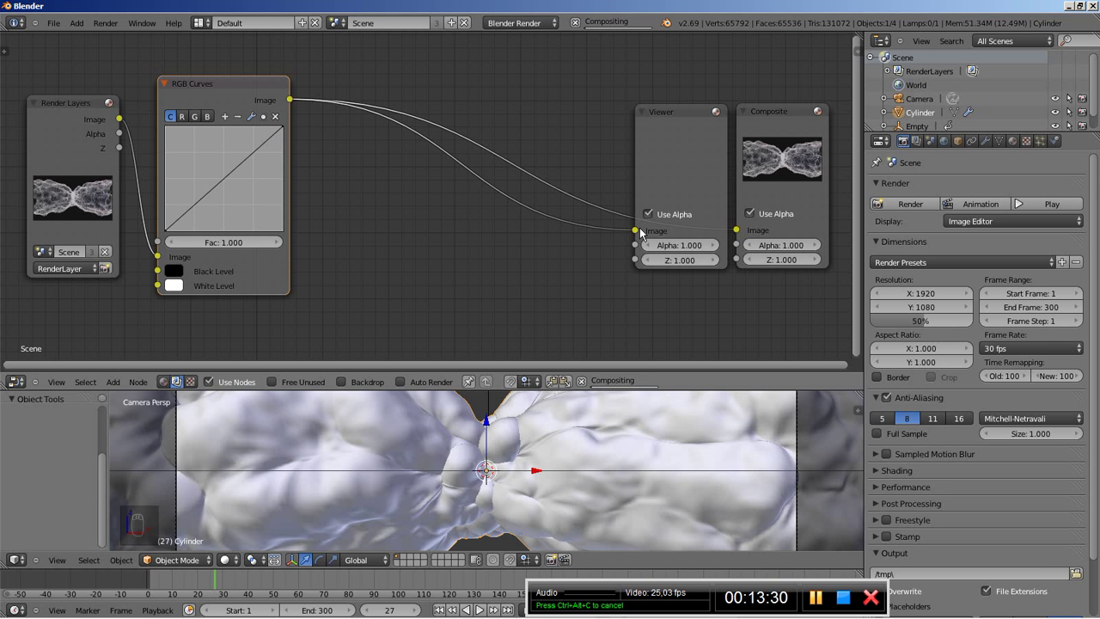
pyautogui.click(342, 382)
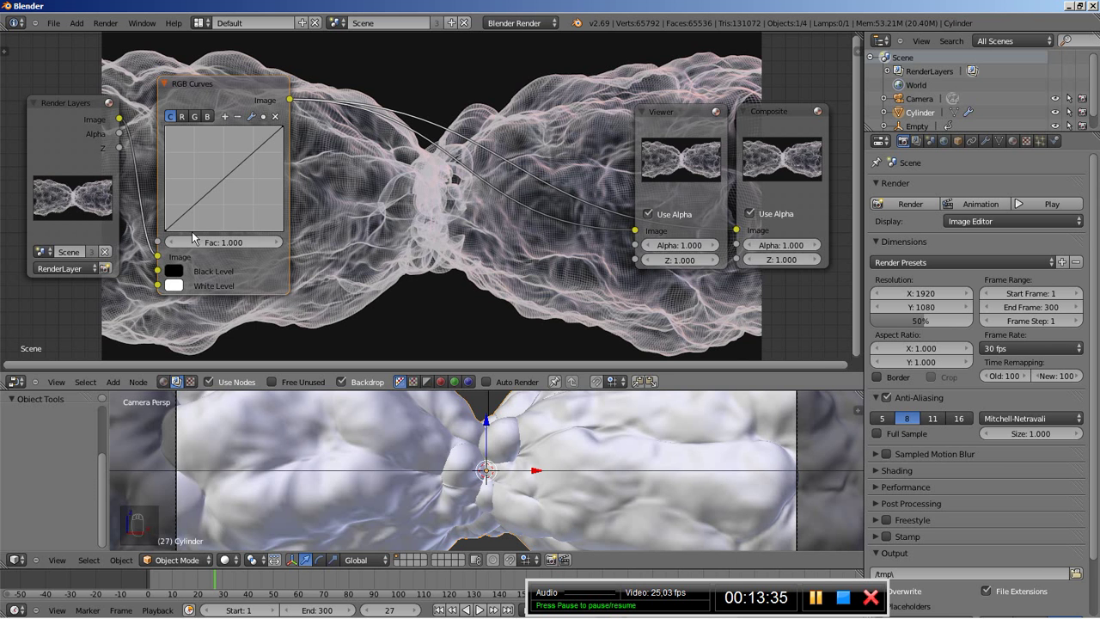
# Step: Shape the combined RGB curve into a steep S, with a lowered point at about X 0.37, Y 0.11 and a raised upper point
pyautogui.moveTo(197, 209); pyautogui.dragTo(208, 224)
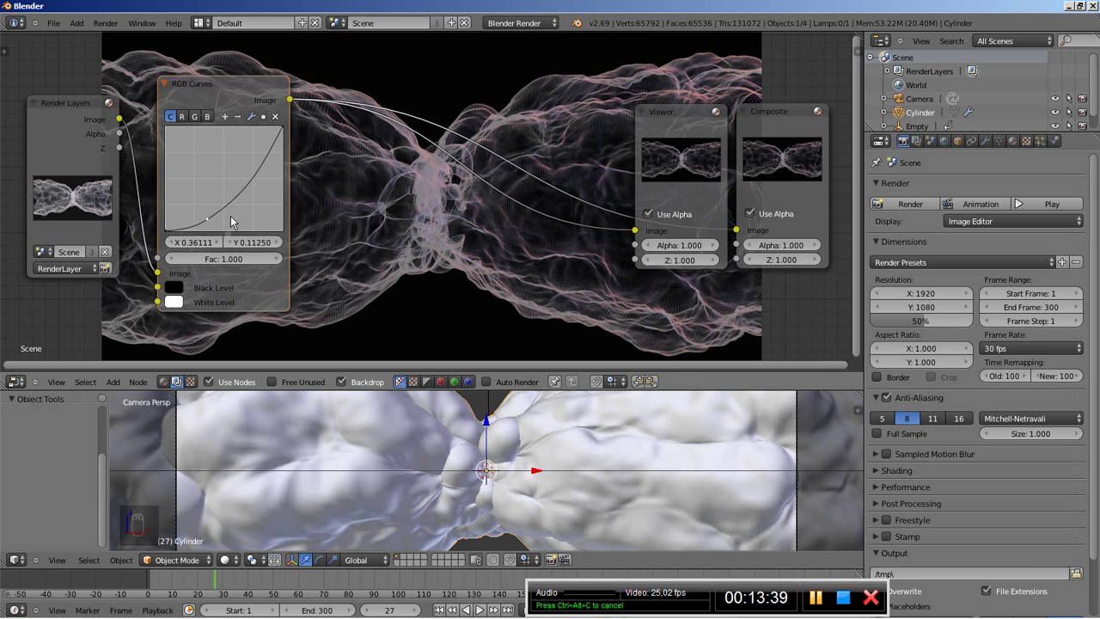
pyautogui.moveTo(263, 177); pyautogui.dragTo(238, 146)
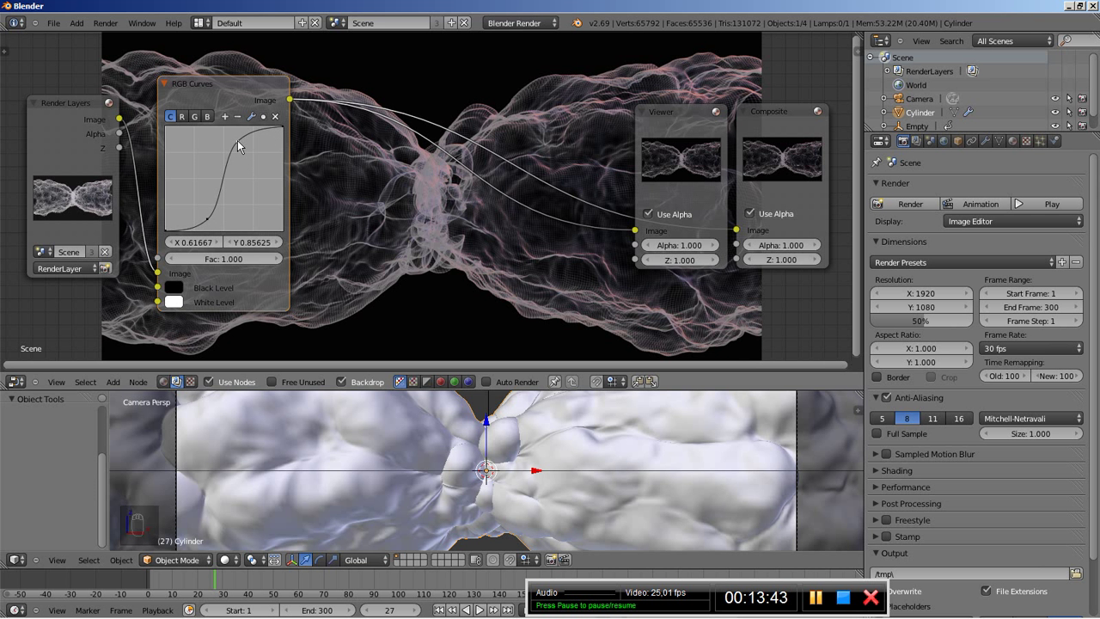
pyautogui.click(207, 220)
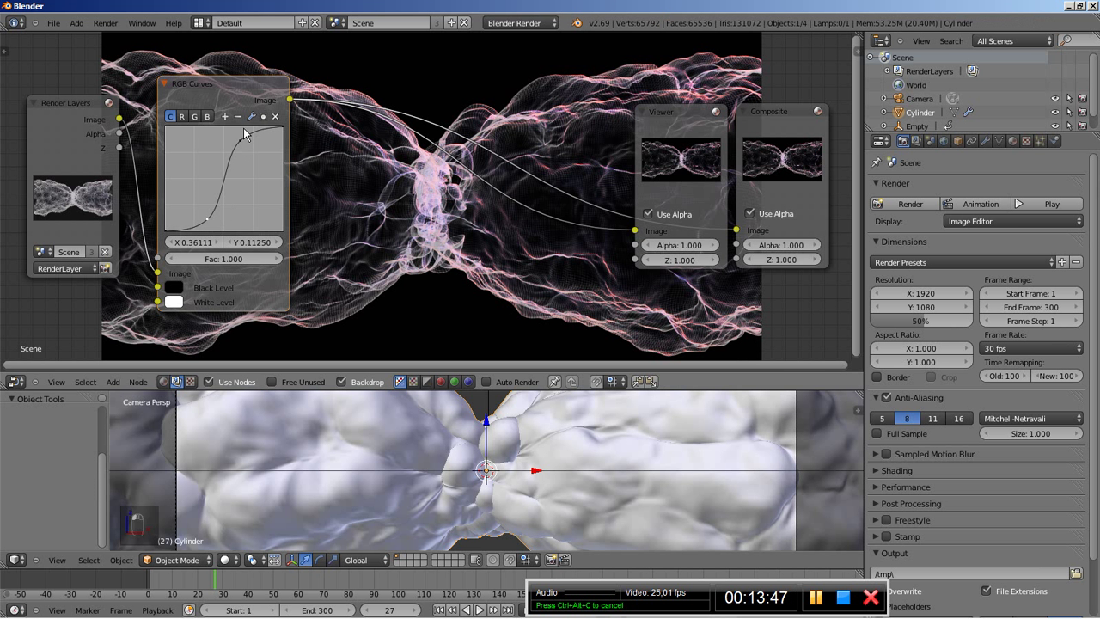
pyautogui.moveTo(240, 143); pyautogui.dragTo(244, 148)
pyautogui.moveTo(208, 223); pyautogui.dragTo(205, 225)
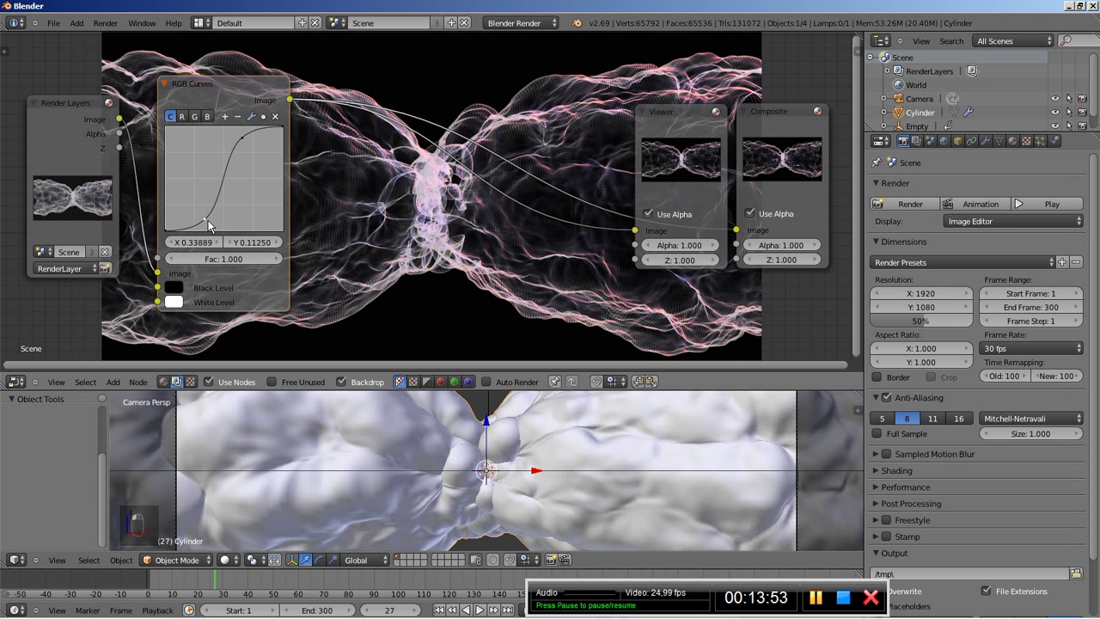
pyautogui.moveTo(208, 224); pyautogui.dragTo(212, 225)
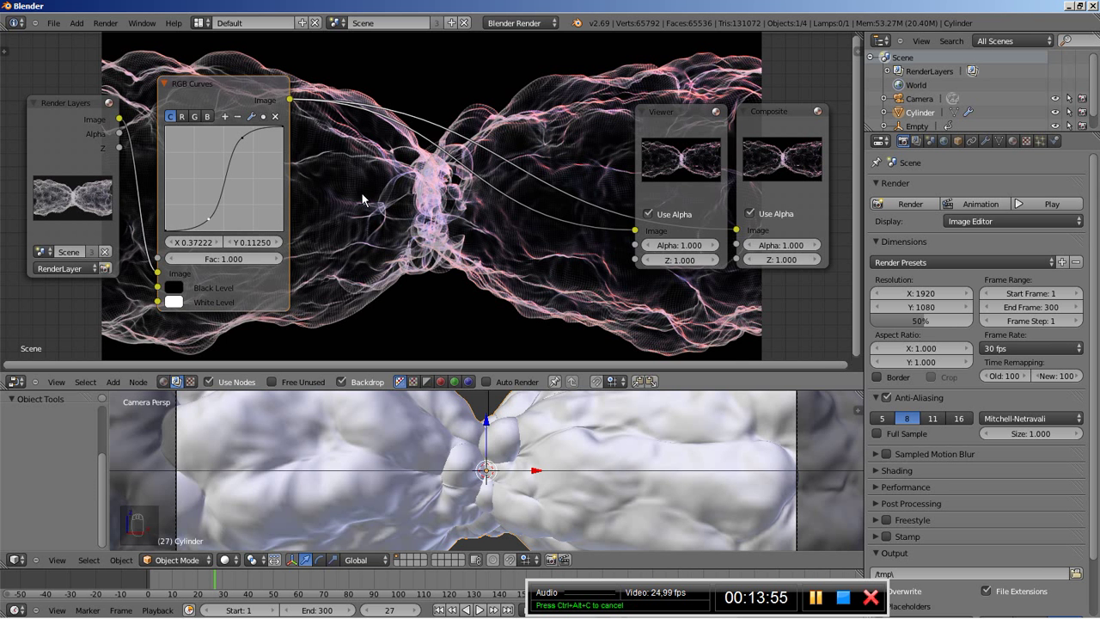
# Step: Insert a Glare node after the RGB Curves node, on its link to the Viewer
pyautogui.moveTo(226, 81); pyautogui.dragTo(213, 83)
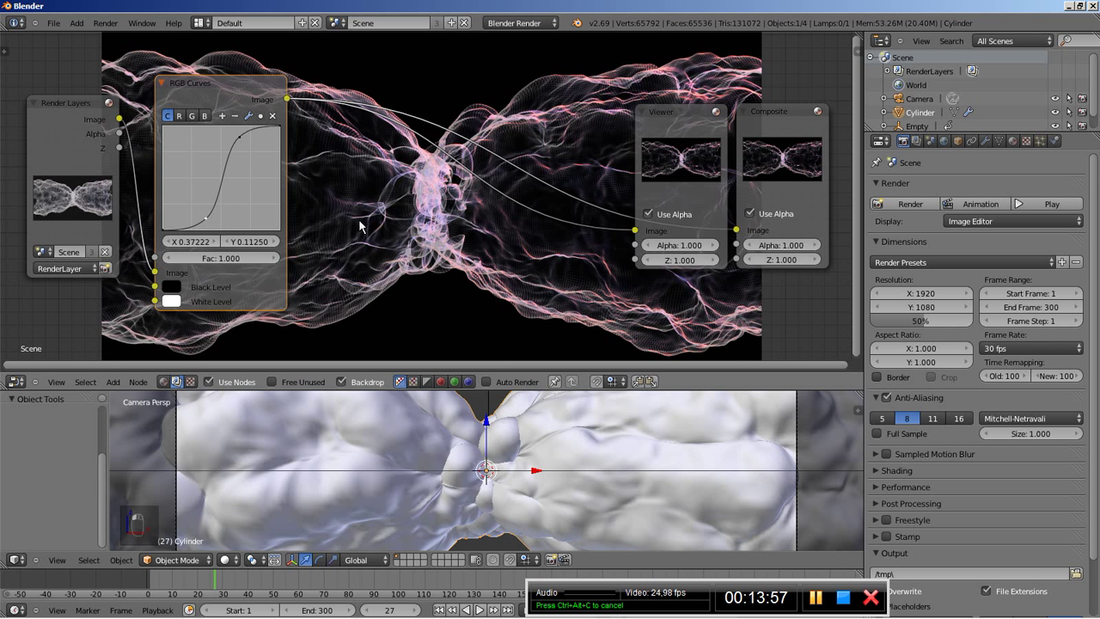
pyautogui.hotkey('shift', 'a')
pyautogui.moveTo(389, 229)
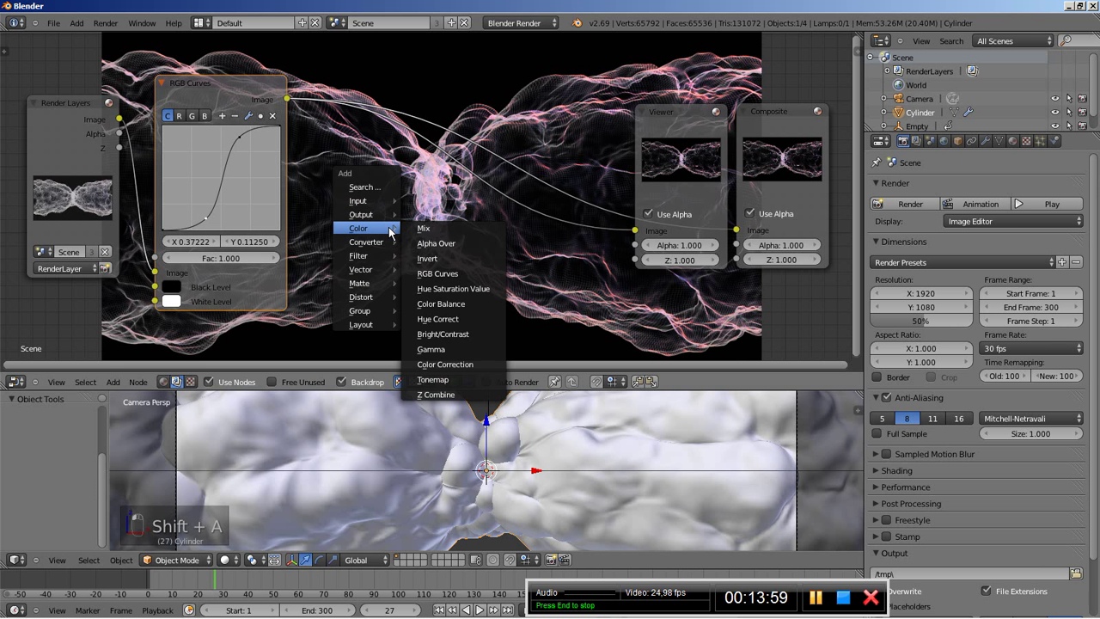
pyautogui.moveTo(378, 255)
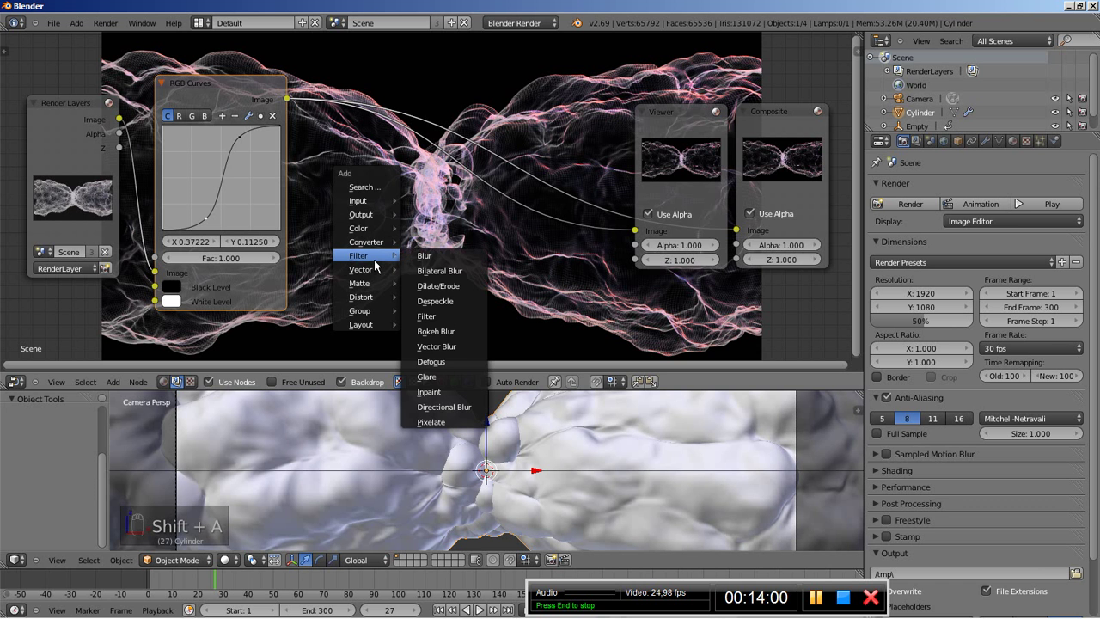
pyautogui.click(449, 378)
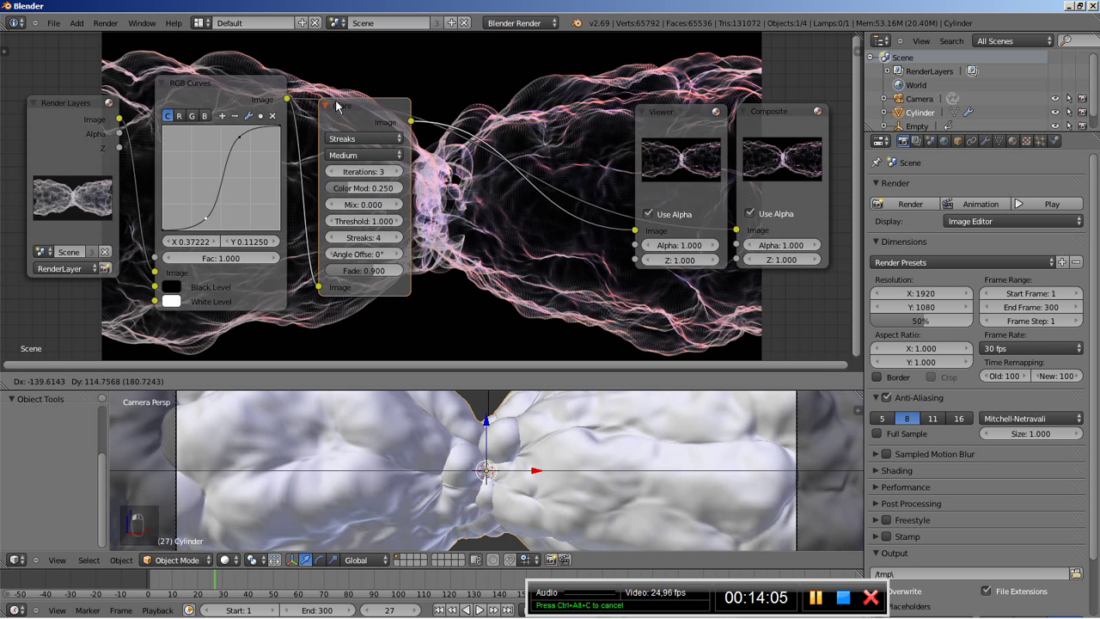
pyautogui.click(344, 106)
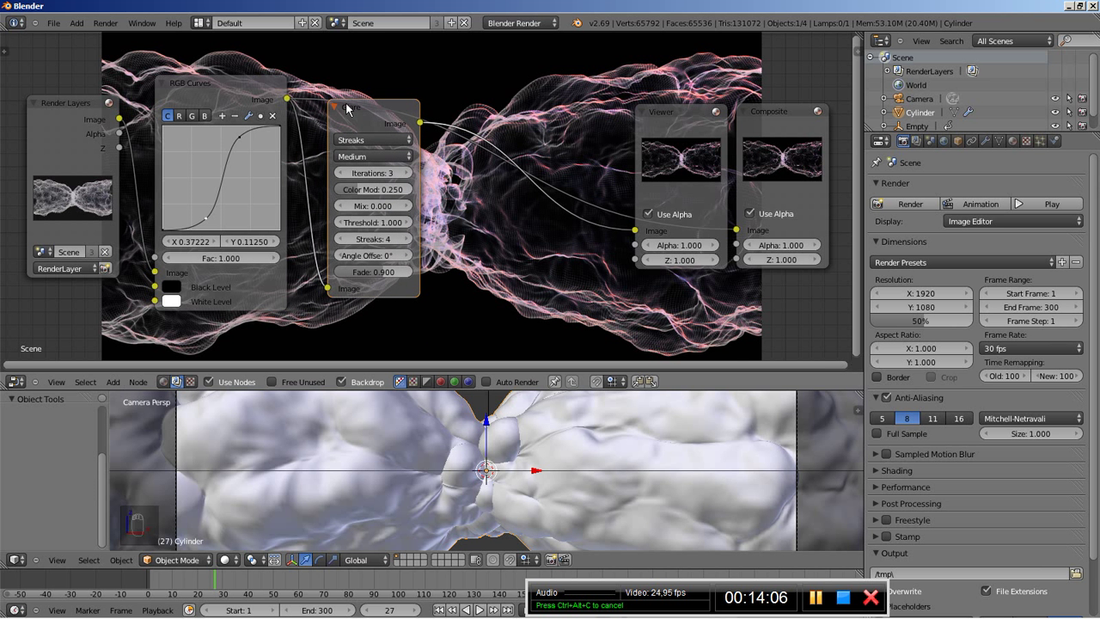
# Step: Set the Glare node's type to Fog Glow and reposition the node slightly lower beside RGB Curves
pyautogui.click(373, 141)
pyautogui.click(375, 98)
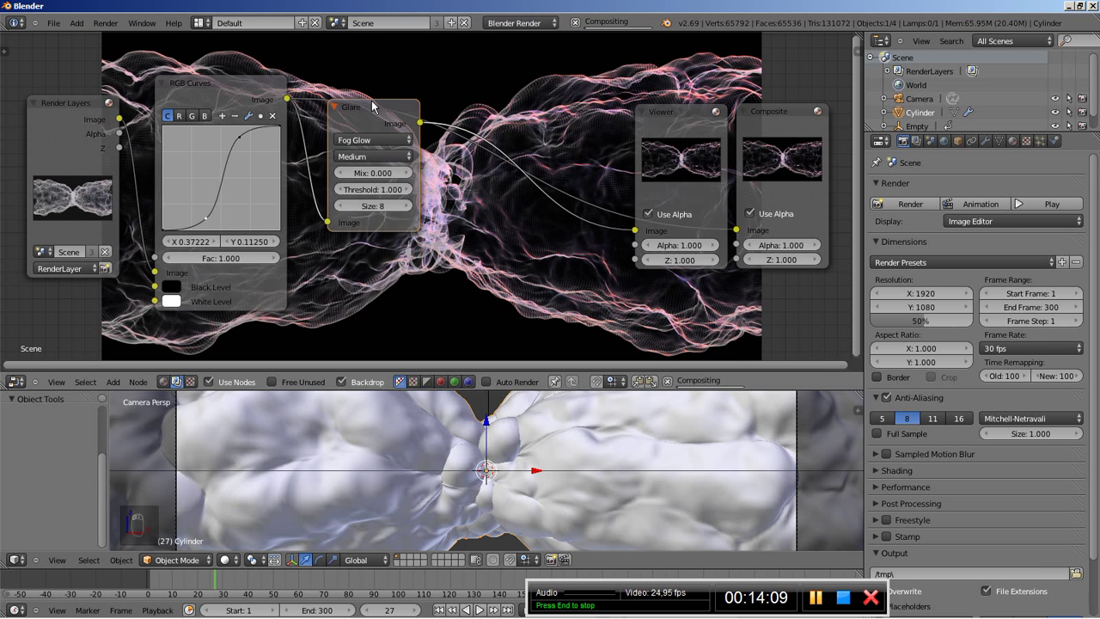
pyautogui.moveTo(367, 108); pyautogui.dragTo(363, 128)
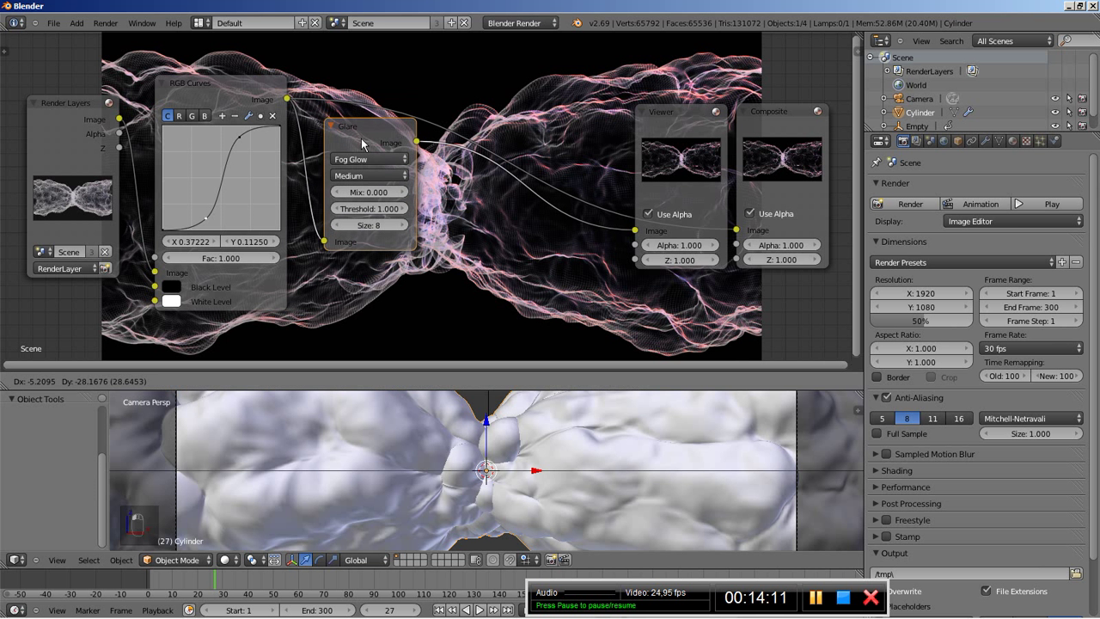
# Step: Lower the Glare threshold to 0.200, shifting the node aside to check the glow on the backdrop
pyautogui.click(341, 209)
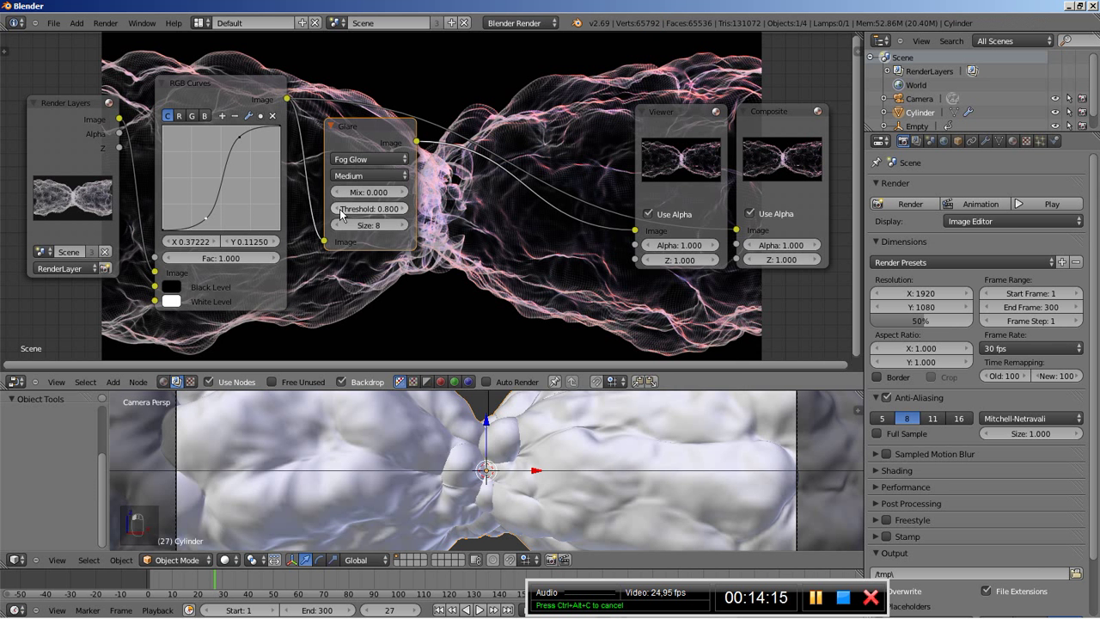
pyautogui.click(340, 211)
pyautogui.click(341, 212)
pyautogui.click(341, 212)
pyautogui.click(341, 211)
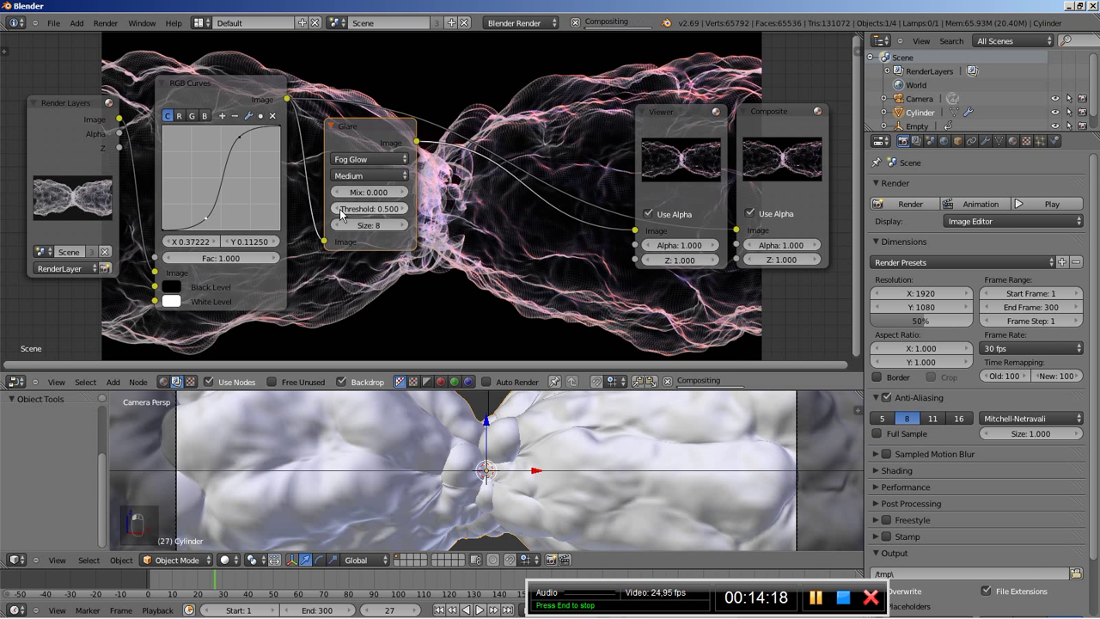
pyautogui.click(340, 211)
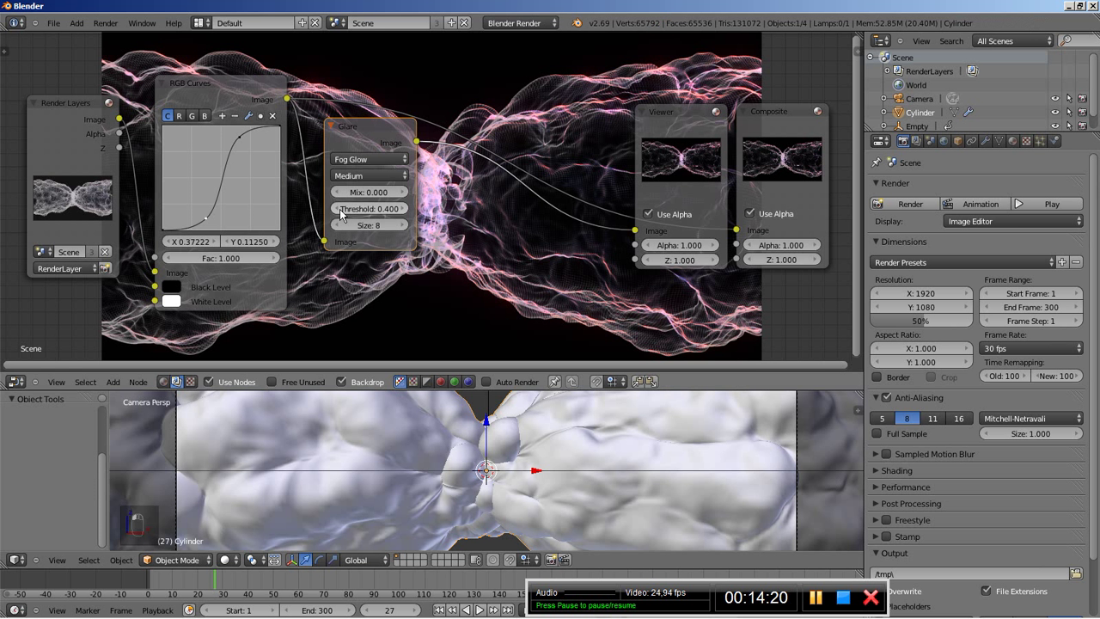
pyautogui.click(341, 211)
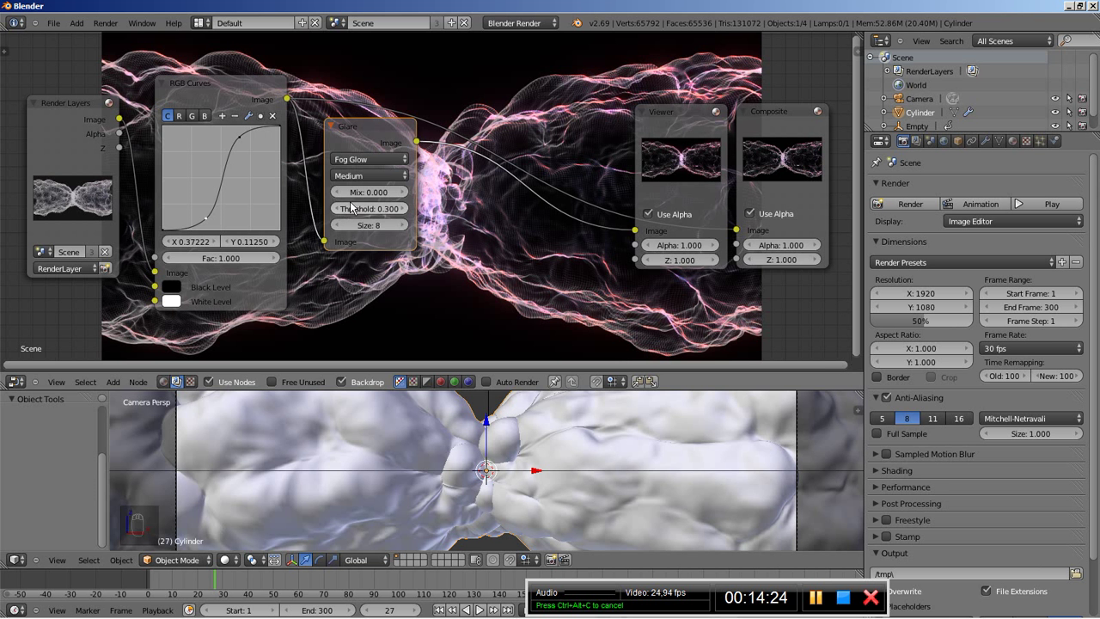
pyautogui.moveTo(372, 127); pyautogui.dragTo(354, 127)
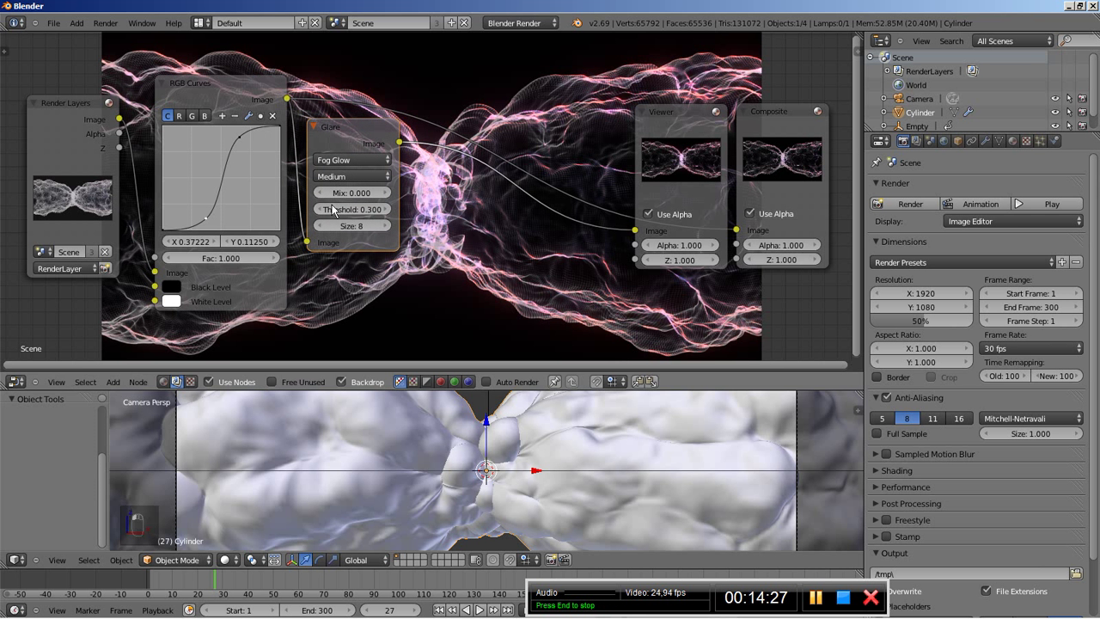
pyautogui.click(325, 213)
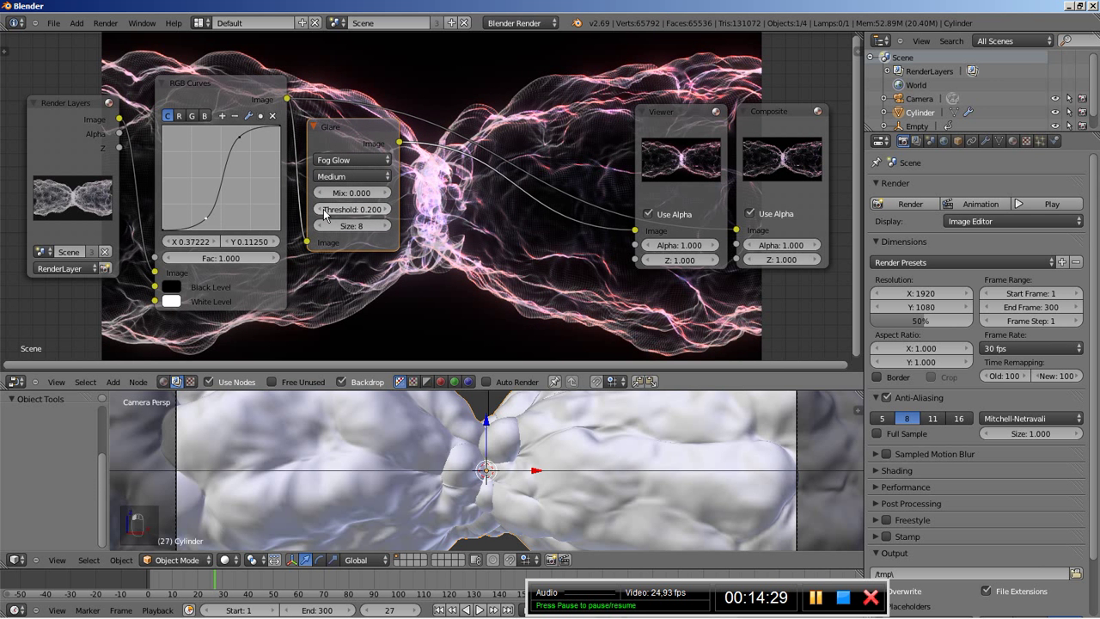
pyautogui.moveTo(357, 133); pyautogui.dragTo(367, 140)
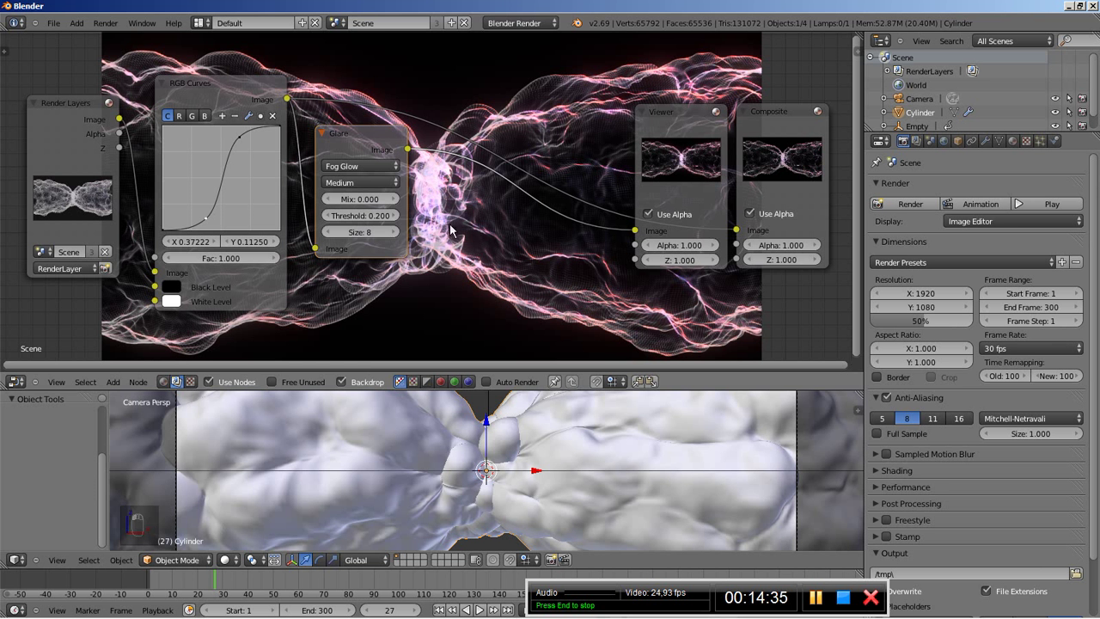
# Step: Insert a Lens Distortion node between Glare and Viewer, with Distort at -0.100 and Dispersion at 0.100
pyautogui.hotkey('shift', 'a')
pyautogui.moveTo(446, 212)
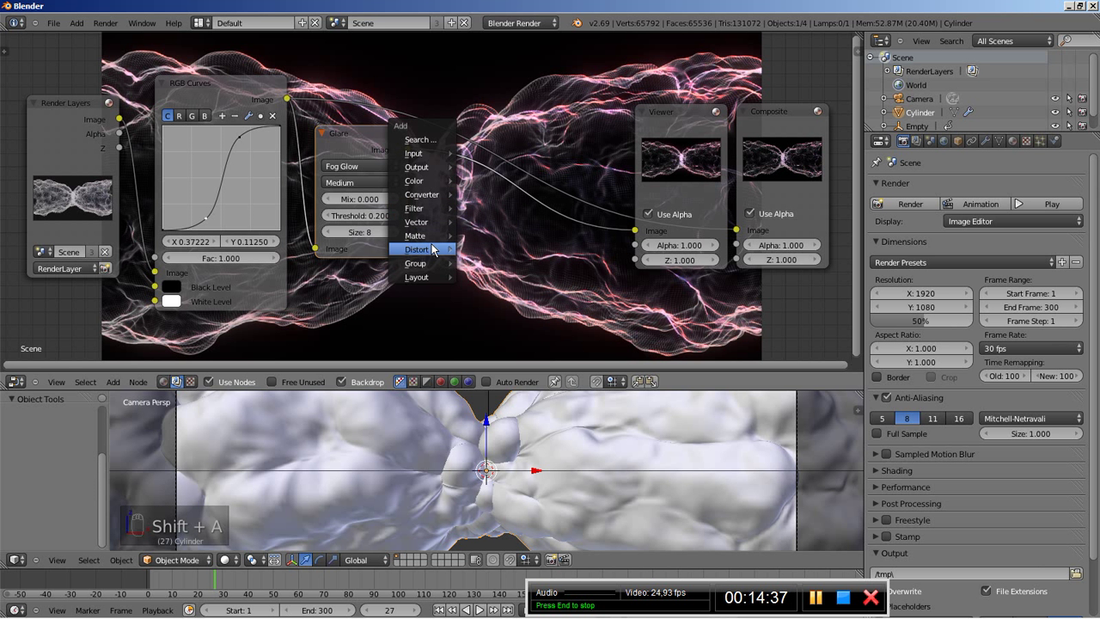
pyautogui.moveTo(434, 254)
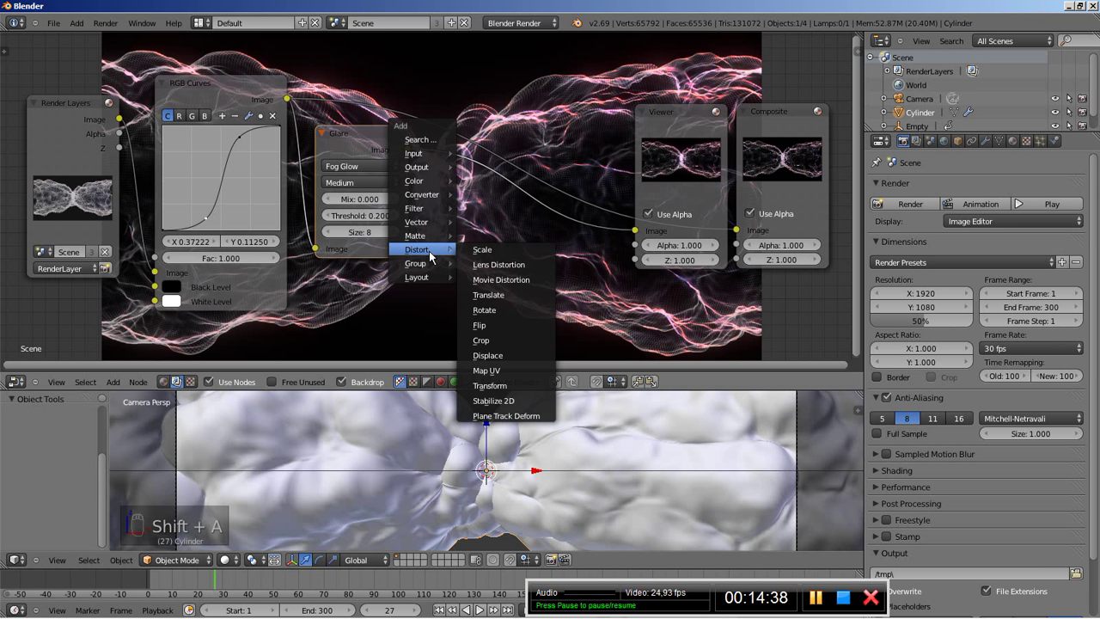
pyautogui.click(484, 265)
pyautogui.click(464, 196)
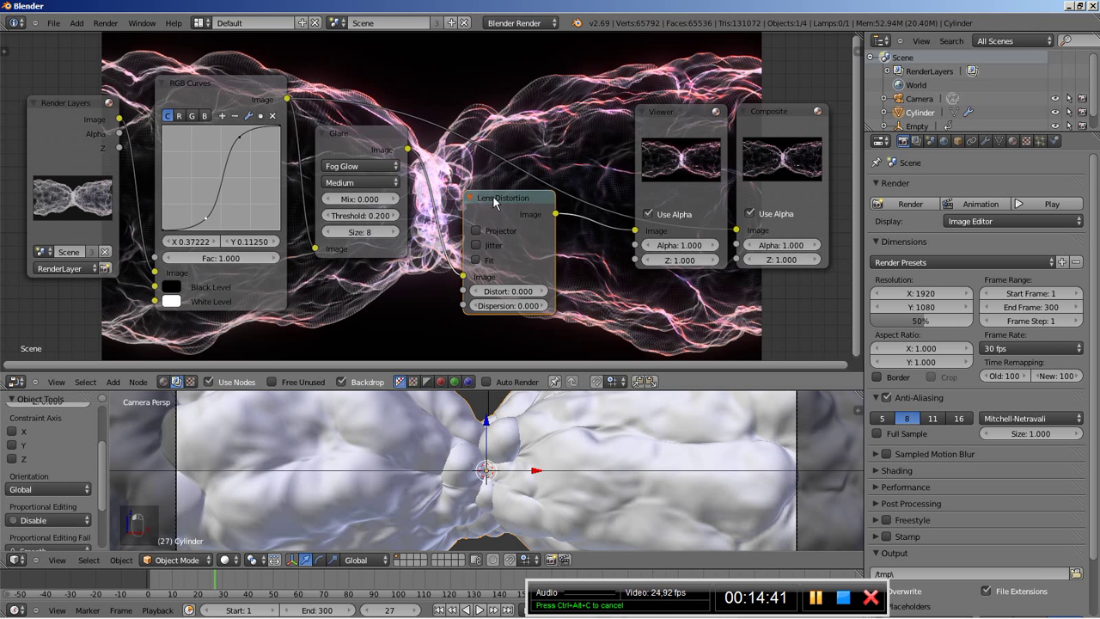
pyautogui.moveTo(498, 199); pyautogui.dragTo(476, 139)
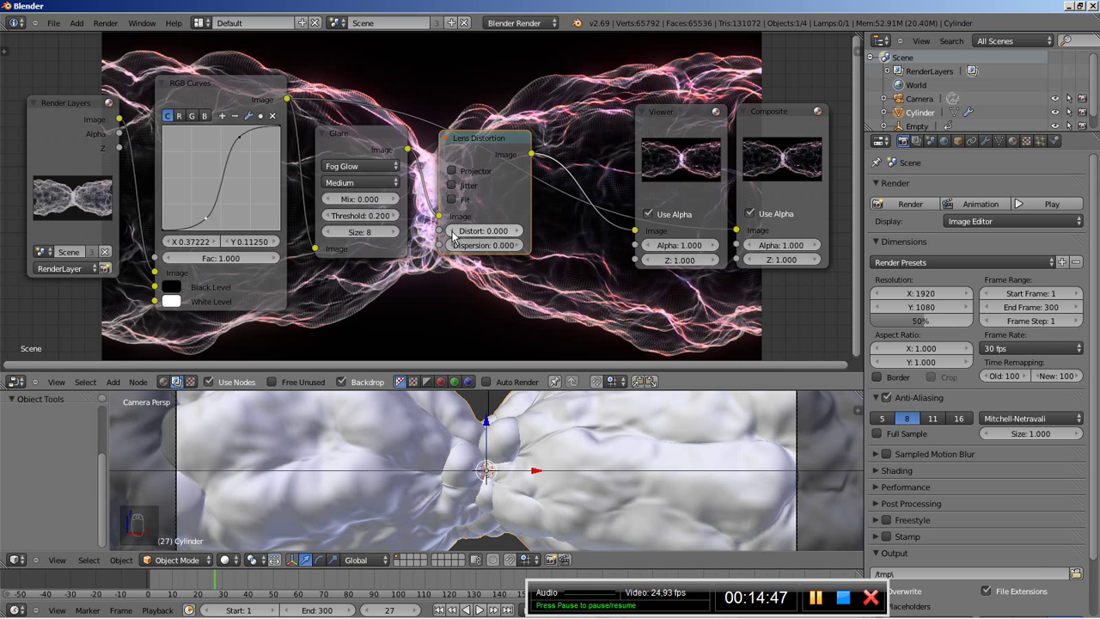
pyautogui.moveTo(453, 235); pyautogui.dragTo(491, 232)
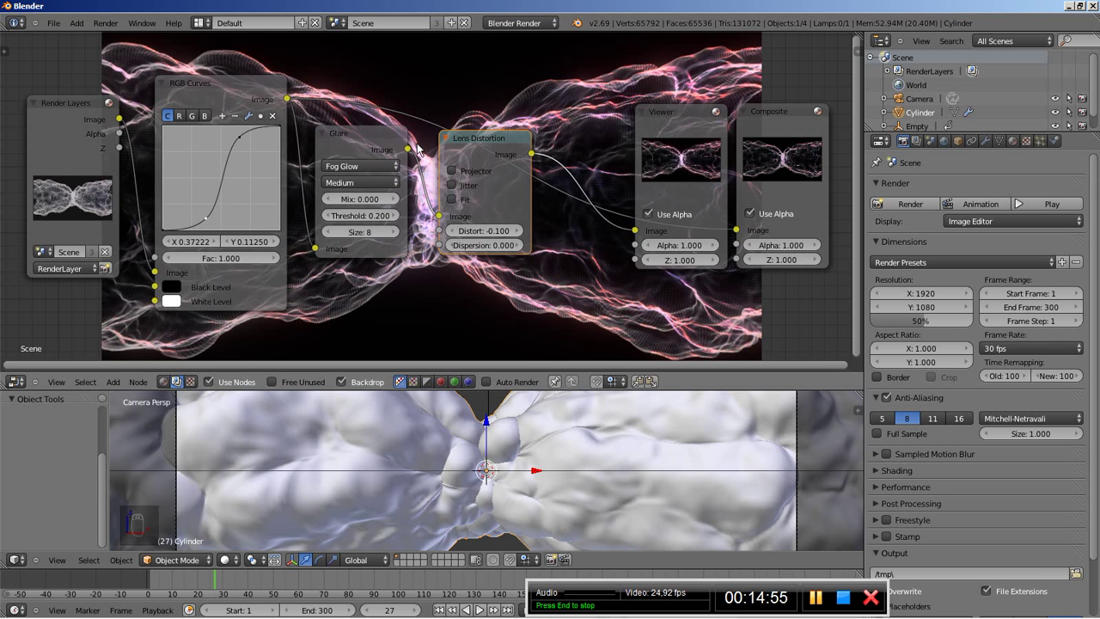
pyautogui.click(517, 245)
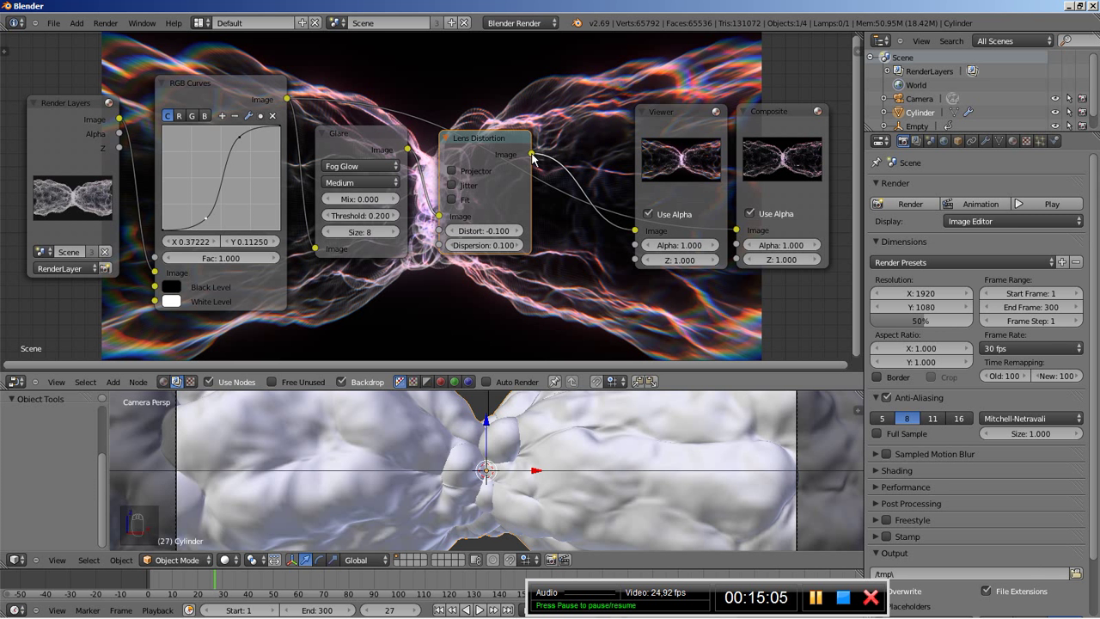
# Step: Connect the Lens Distortion image output to the Composite node's image input, moving the Viewer node away from Composite
pyautogui.moveTo(532, 155); pyautogui.dragTo(736, 230)
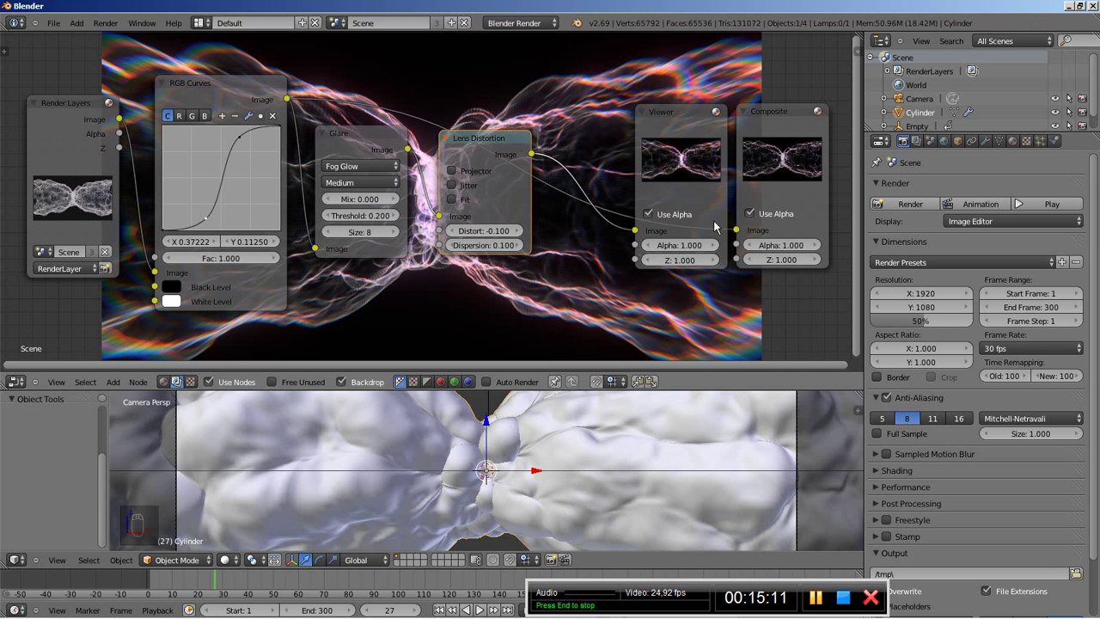
pyautogui.moveTo(662, 115); pyautogui.dragTo(637, 116)
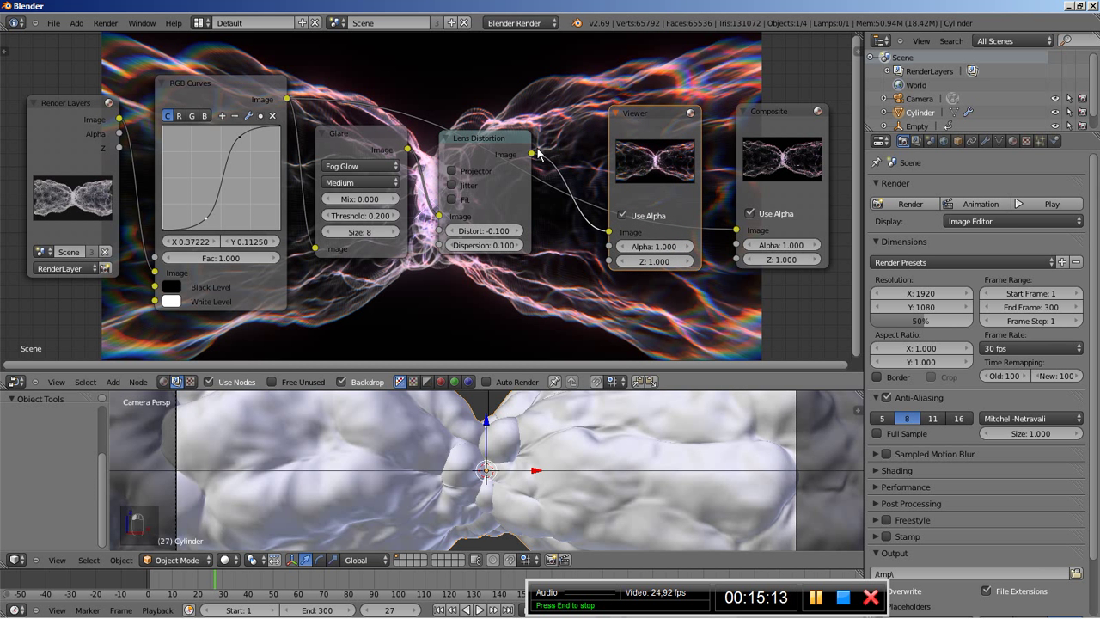
pyautogui.moveTo(533, 153); pyautogui.dragTo(736, 234)
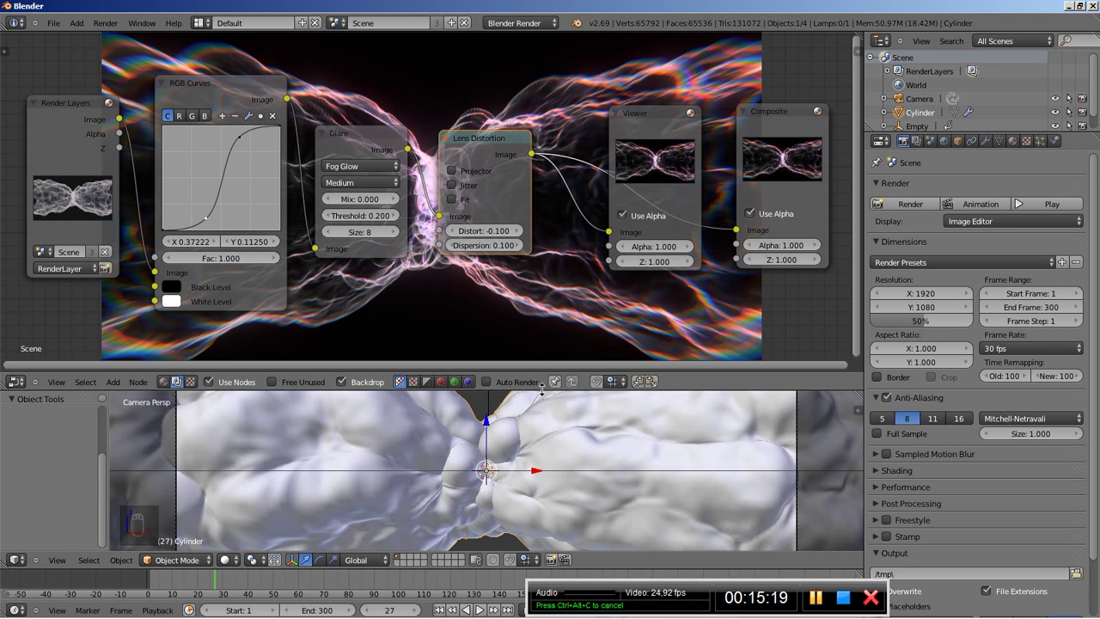
# Step: Enlarge the 3D viewport and play the animation briefly from the first frame to check its playback
pyautogui.moveTo(542, 388); pyautogui.dragTo(539, 259)
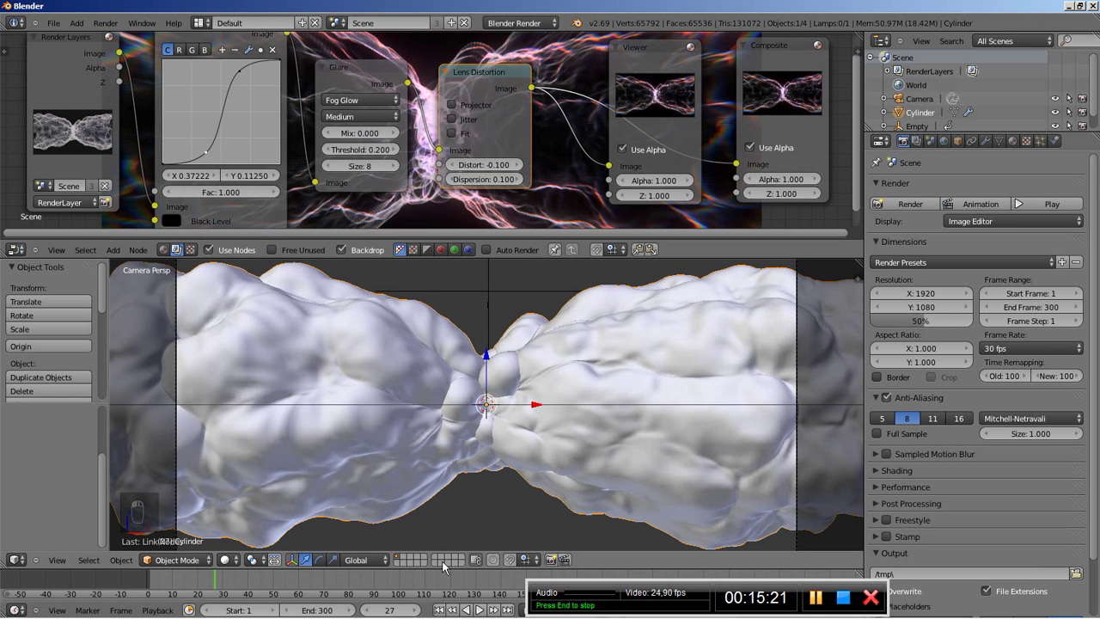
pyautogui.click(438, 609)
pyautogui.click(479, 609)
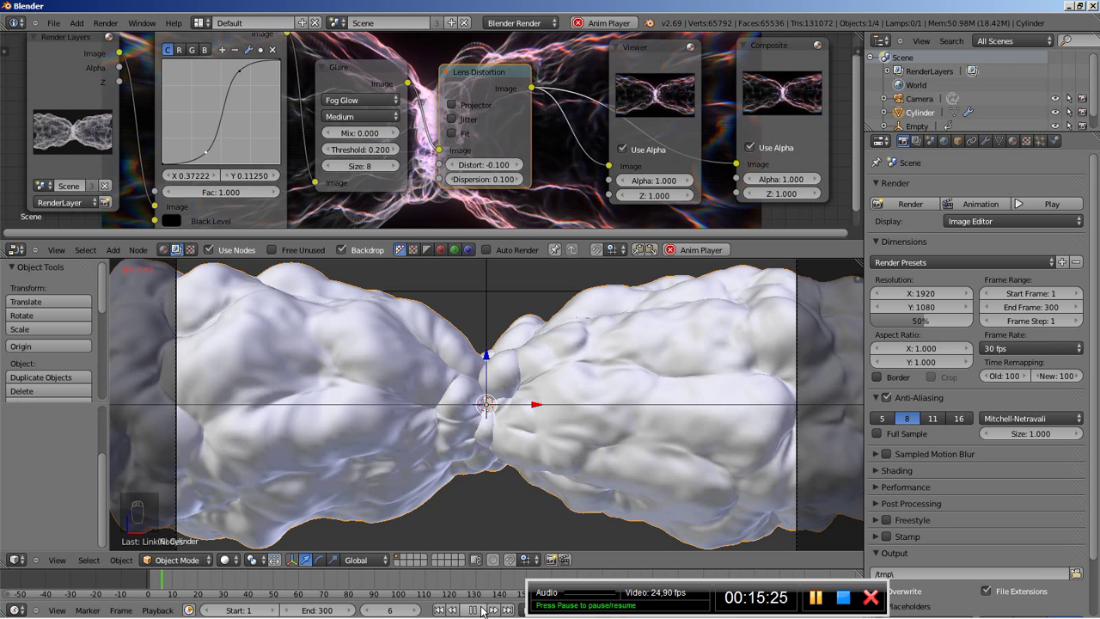
pyautogui.click(480, 609)
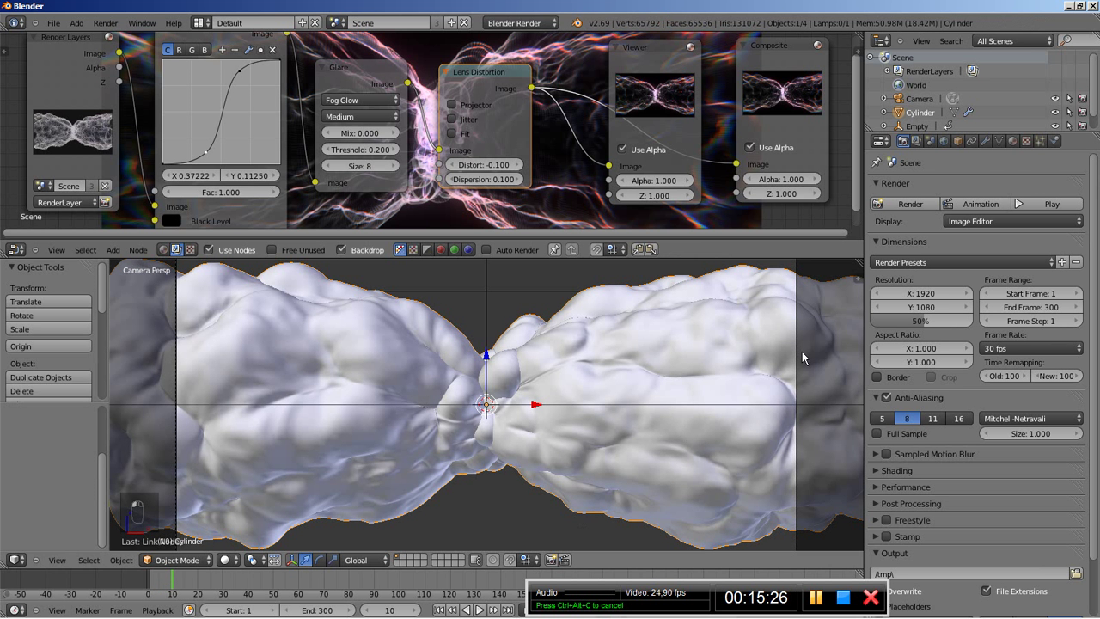
# Step: Set the view subdivisions of the cylinder's last Subdivision Surface modifier to 0
pyautogui.click(986, 142)
pyautogui.scroll(-5, 997, 470)
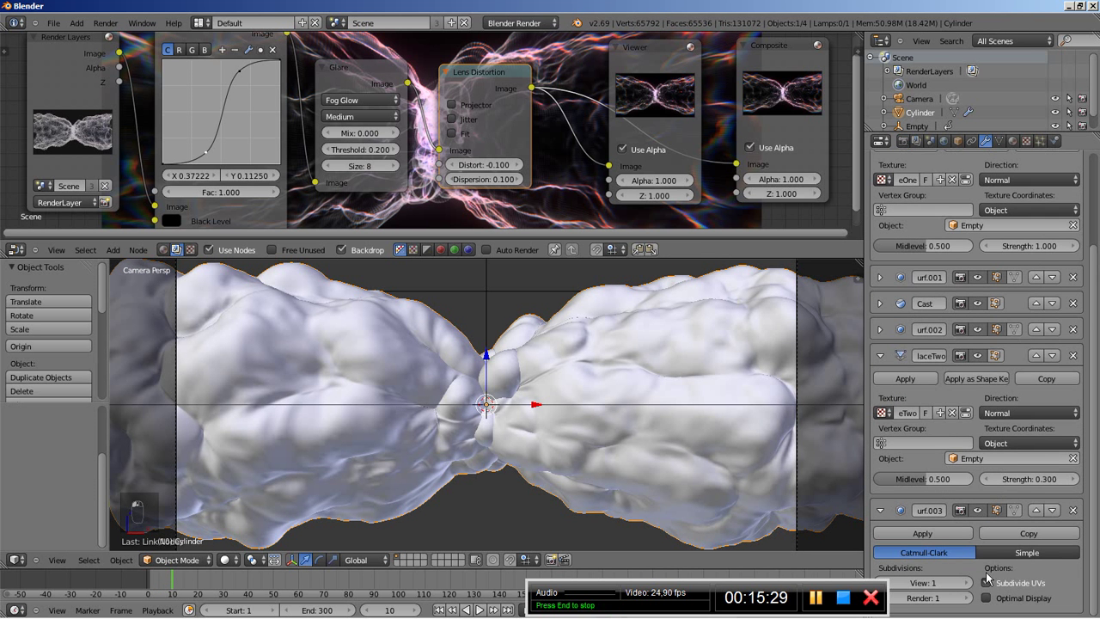
pyautogui.click(907, 584)
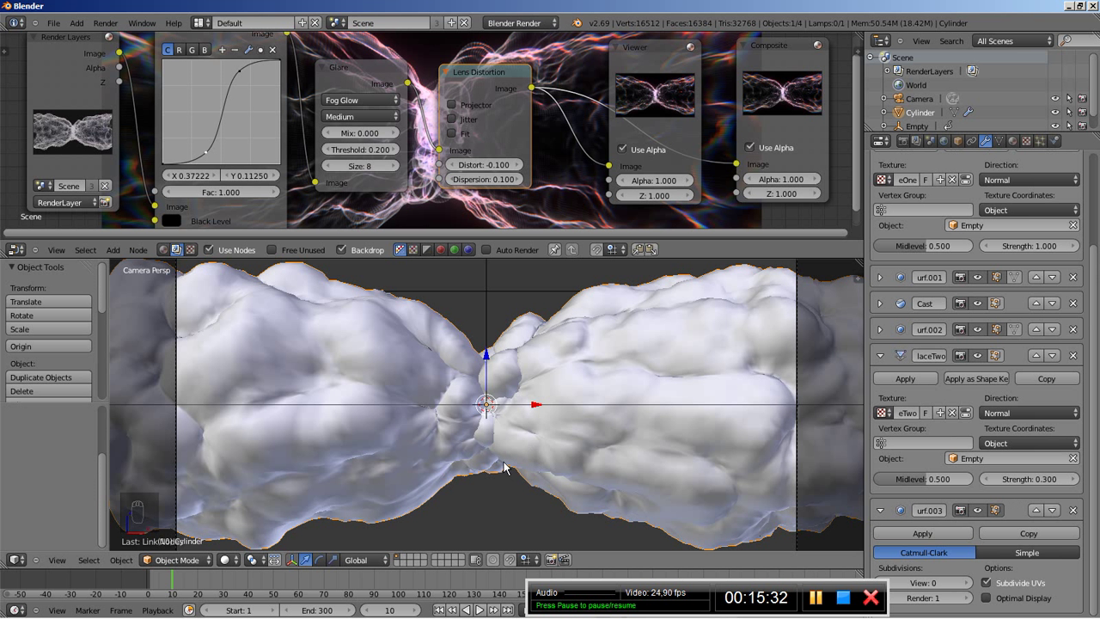
# Step: Advance the animation to frame 105, render that frame and make the Node Editor area taller
pyautogui.click(466, 609)
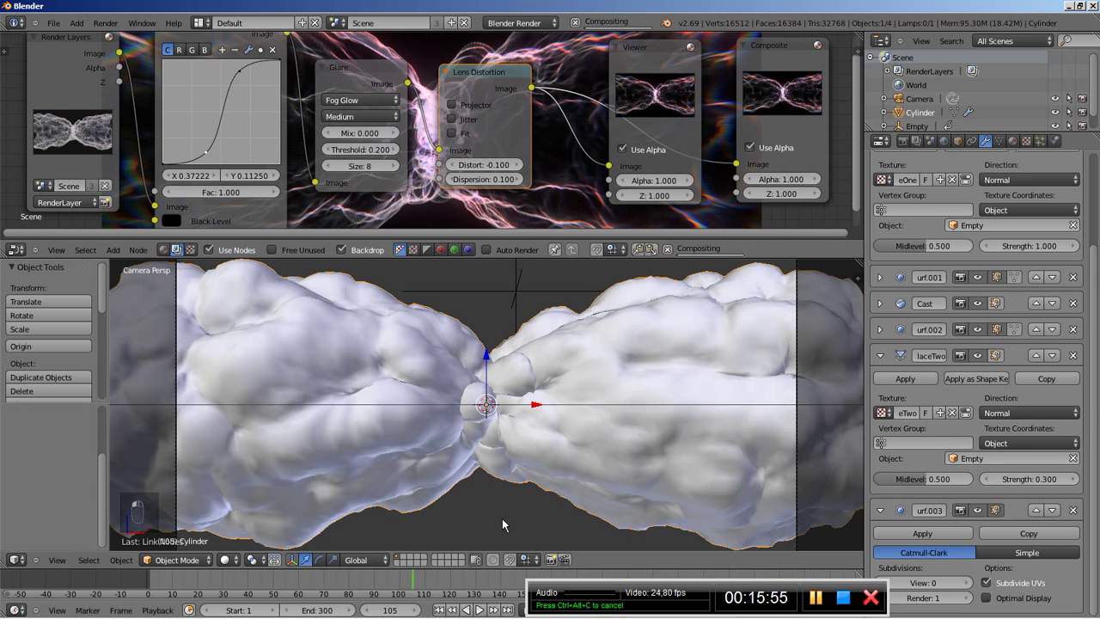
pyautogui.moveTo(506, 259); pyautogui.dragTo(508, 474)
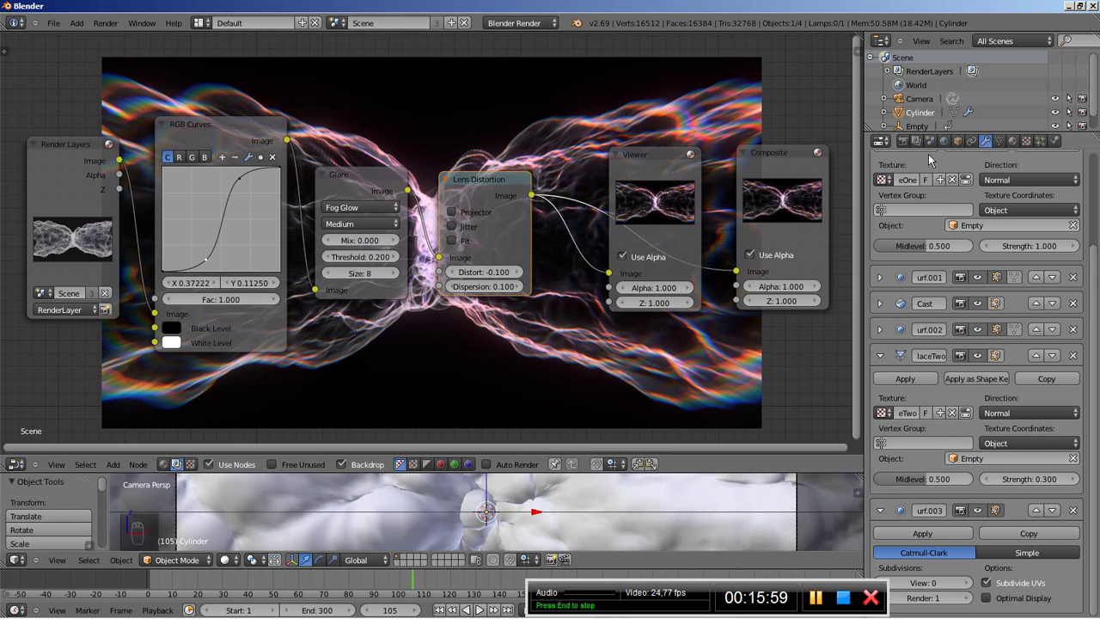
# Step: Set the render resolution to 1280 by 720 at 100%
pyautogui.click(903, 141)
pyautogui.click(916, 297)
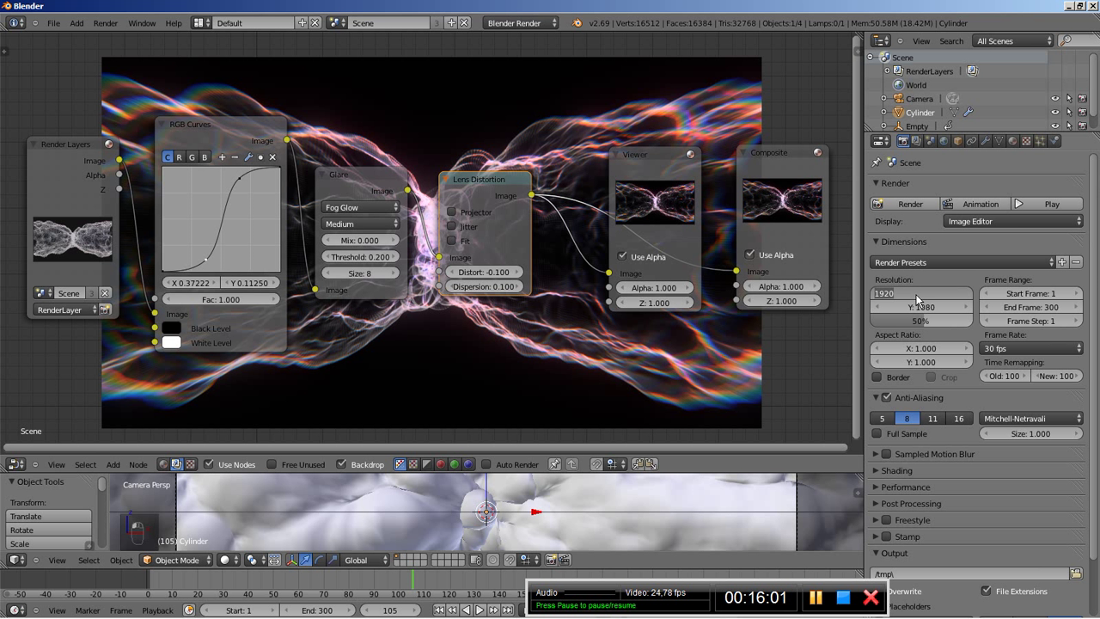
pyautogui.write('1280')
pyautogui.click(921, 305)
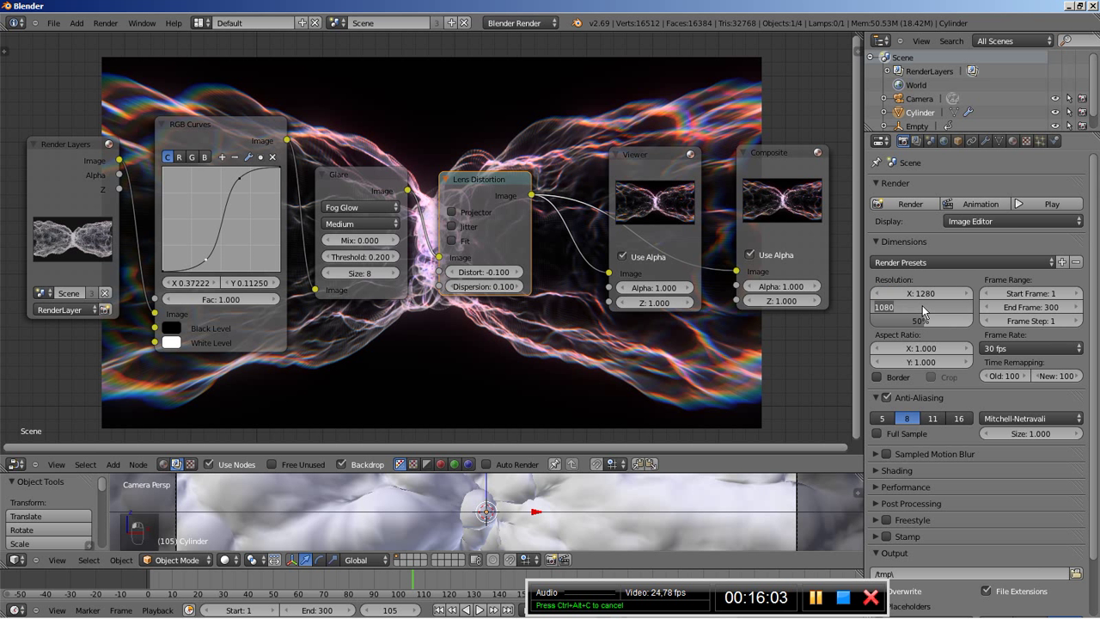
pyautogui.write('70')
pyautogui.press('Return')
pyautogui.click(912, 324)
pyautogui.write('100')
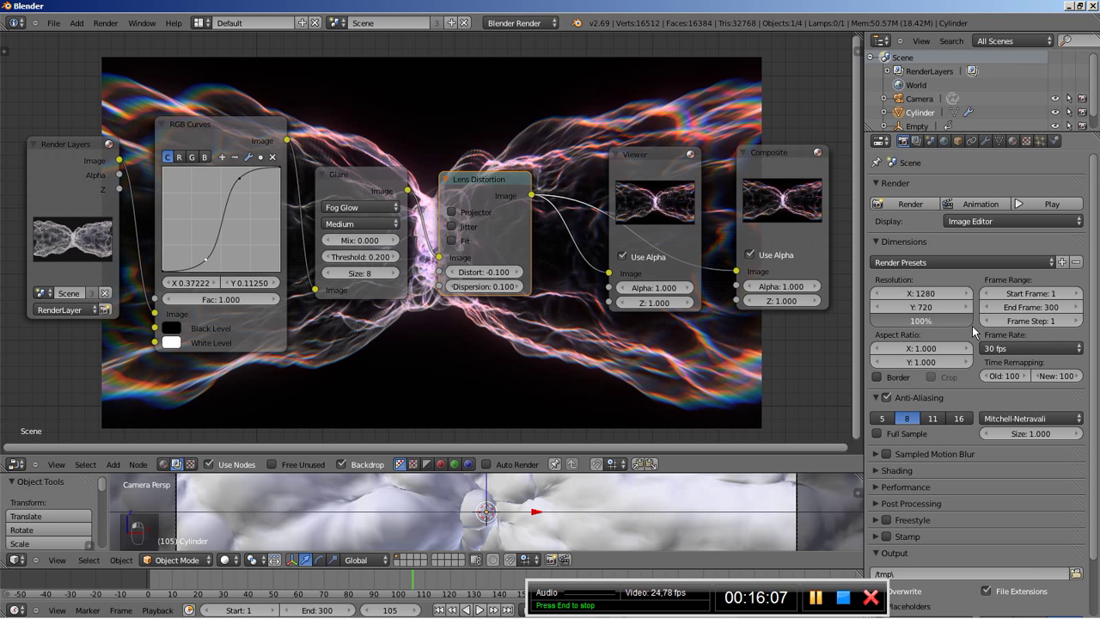
pyautogui.press('Return')
# Step: Render frame 105 as a still image and maximize the render result area
pyautogui.click(911, 204)
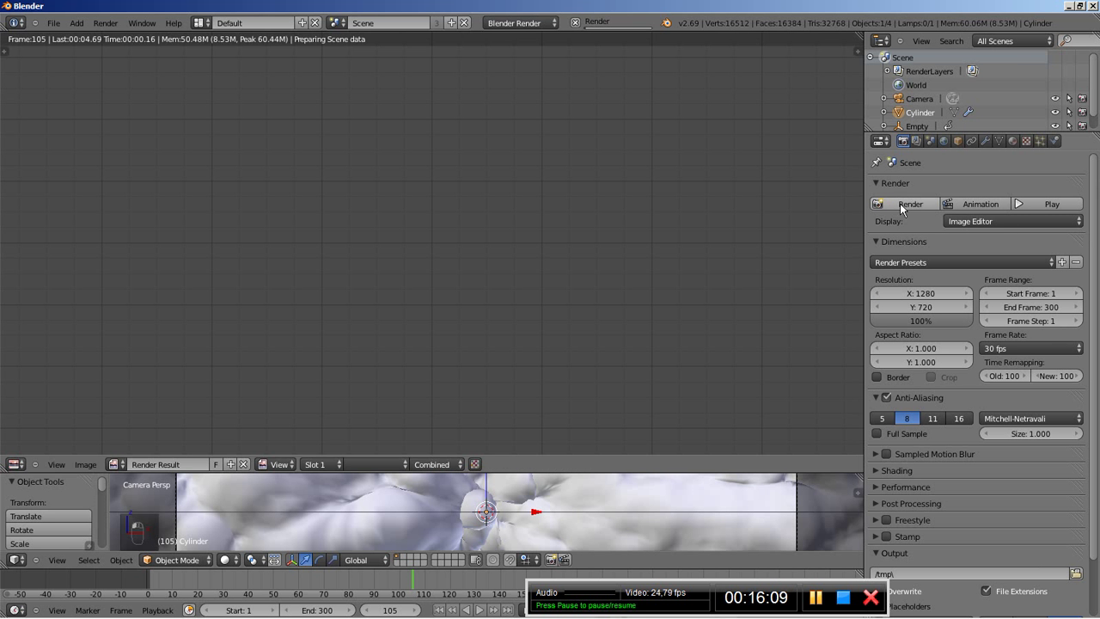
pyautogui.hotkey('ctrl', 'Up')
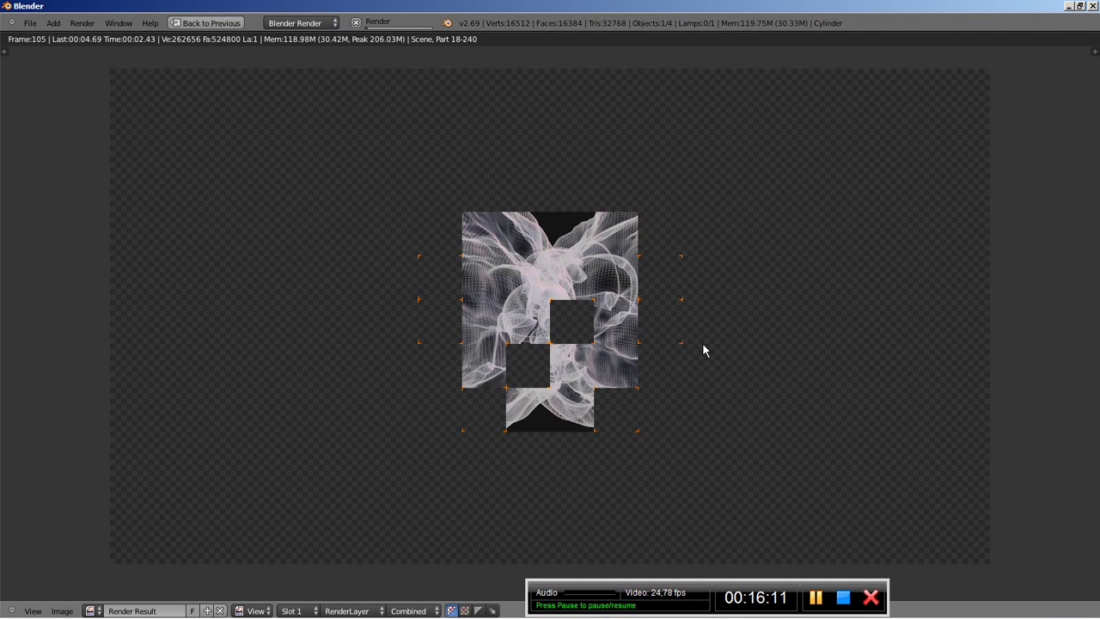